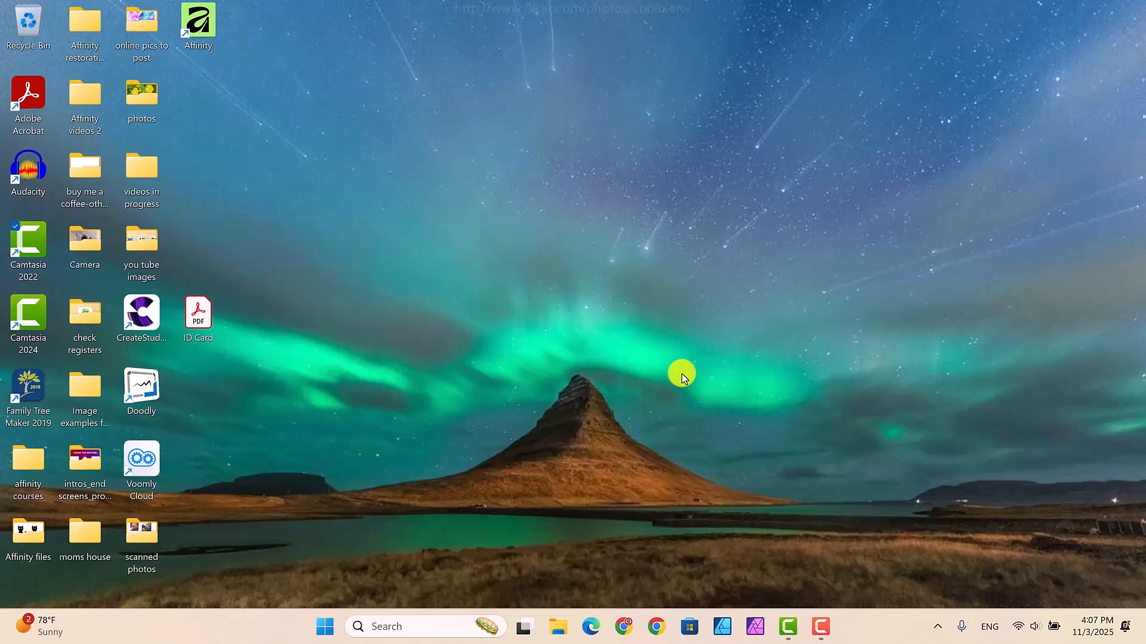
Launch Affinity and create a new landscape Legal document, 14 × 8.5 in, in the Vector studio.
{"action": "double_click", "coordinate": [200, 33]}
{"action": "double_click", "coordinate": [201, 25]}
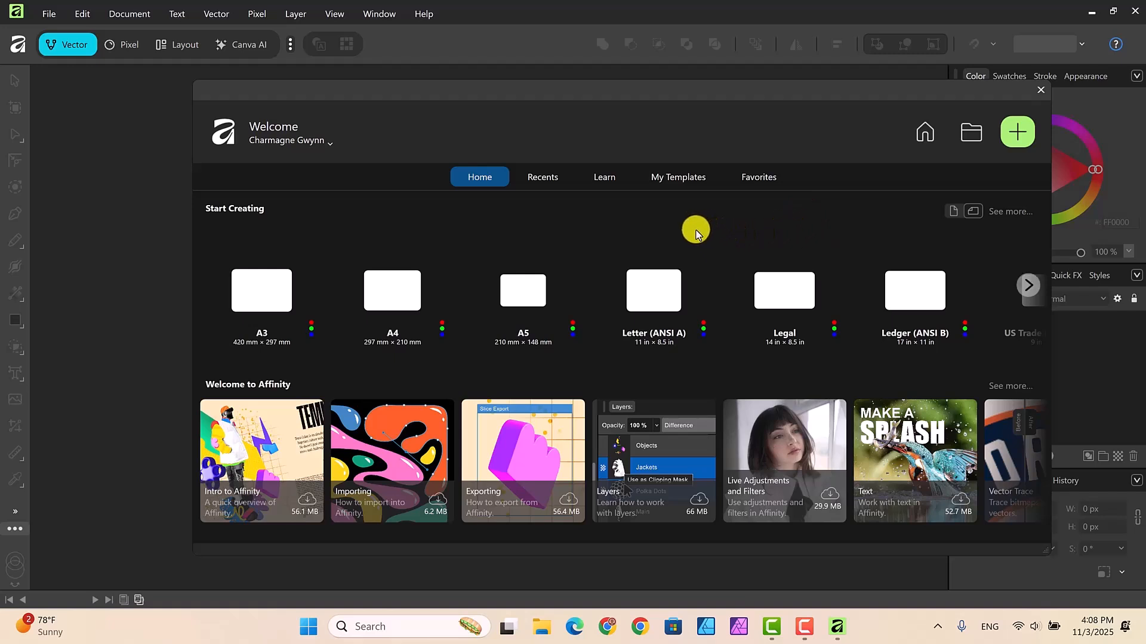
{"action": "left_click", "coordinate": [784, 291]}
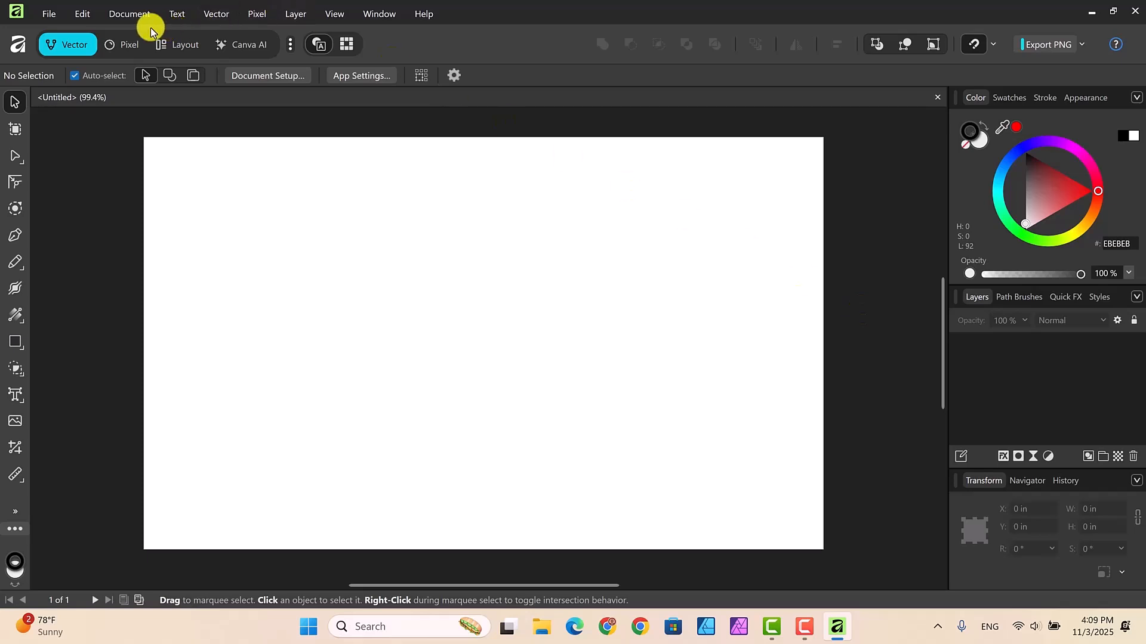
{"action": "left_click", "coordinate": [72, 45]}
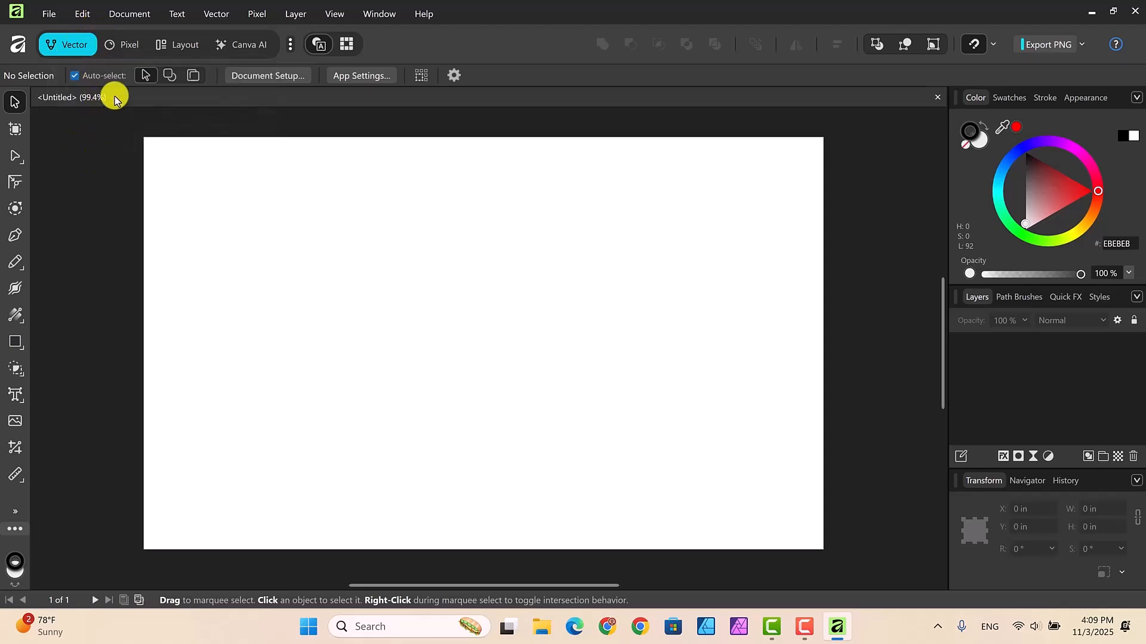
Place the purple2 flower_png image on the left half of the page, about 3.93 × 4.15 in.
{"action": "left_click", "coordinate": [48, 15]}
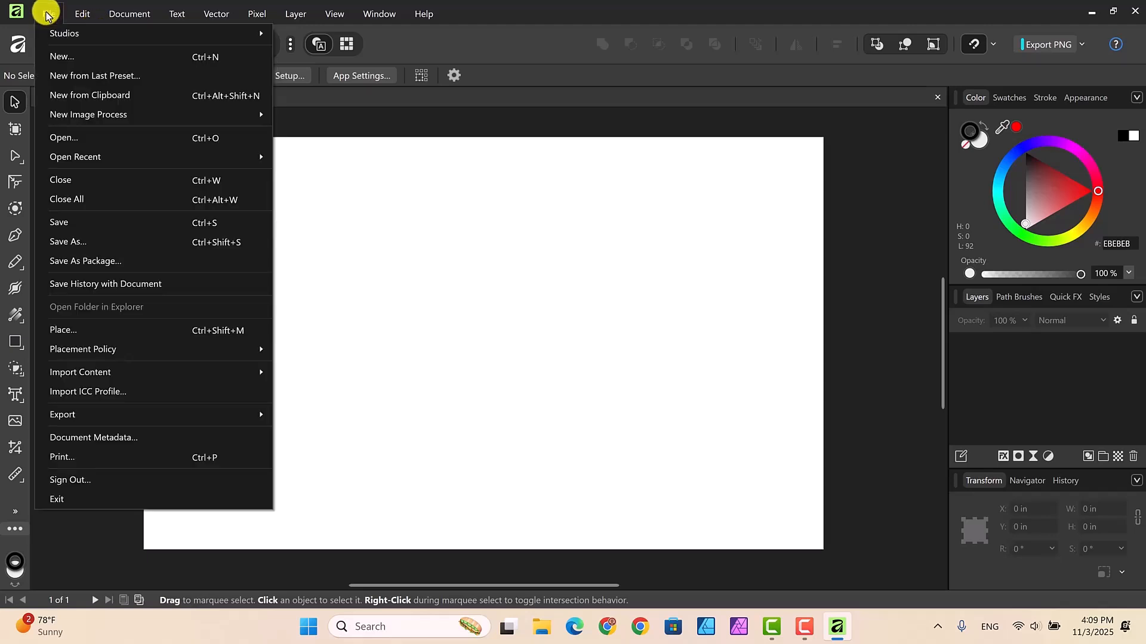
{"action": "left_click", "coordinate": [56, 329]}
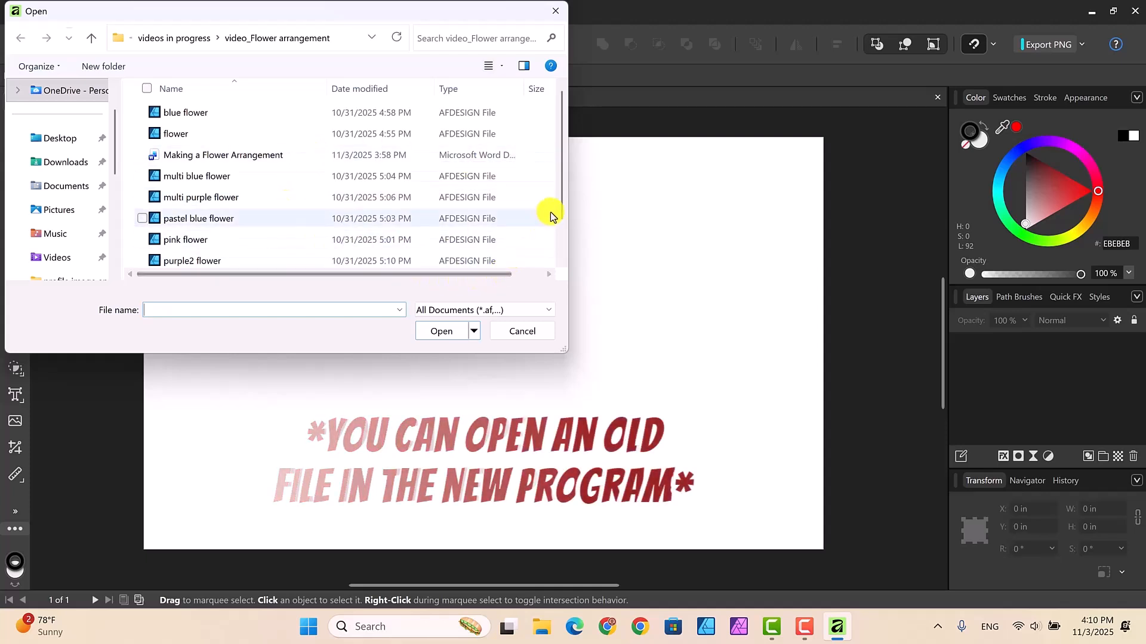
{"action": "left_click_drag", "start_coordinate": [563, 194], "coordinate": [560, 233]}
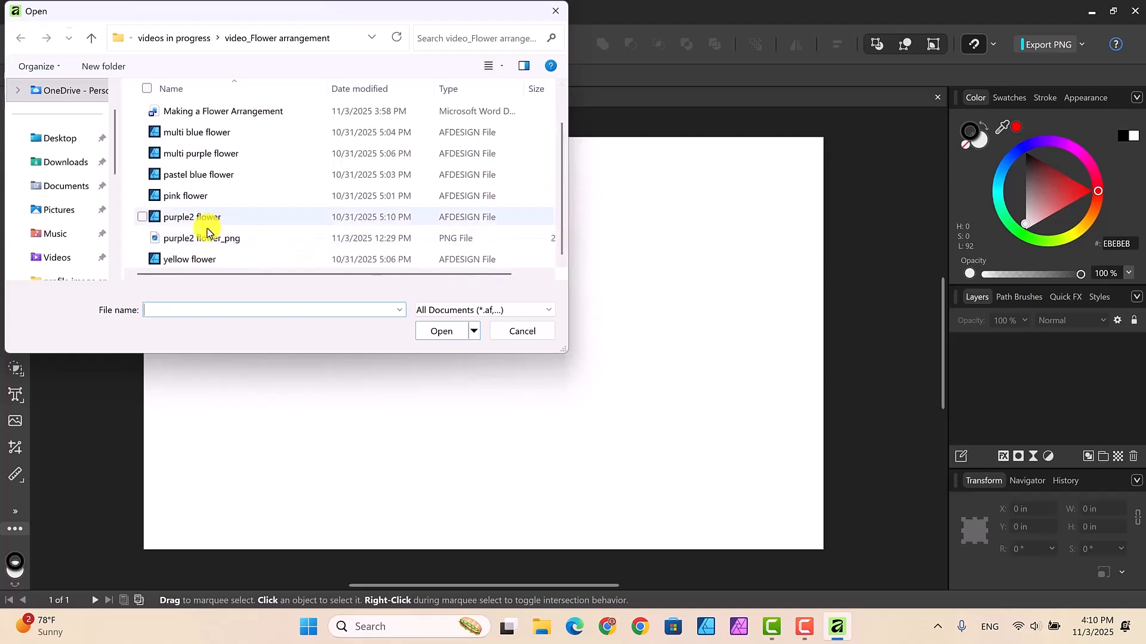
{"action": "left_click", "coordinate": [195, 239]}
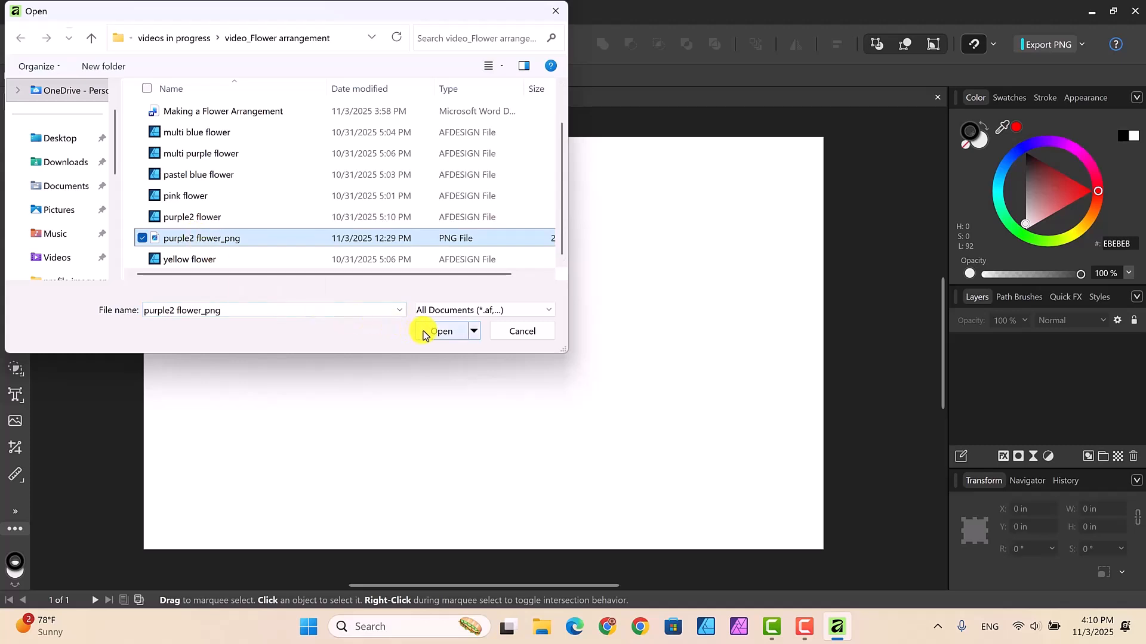
{"action": "left_click", "coordinate": [441, 331]}
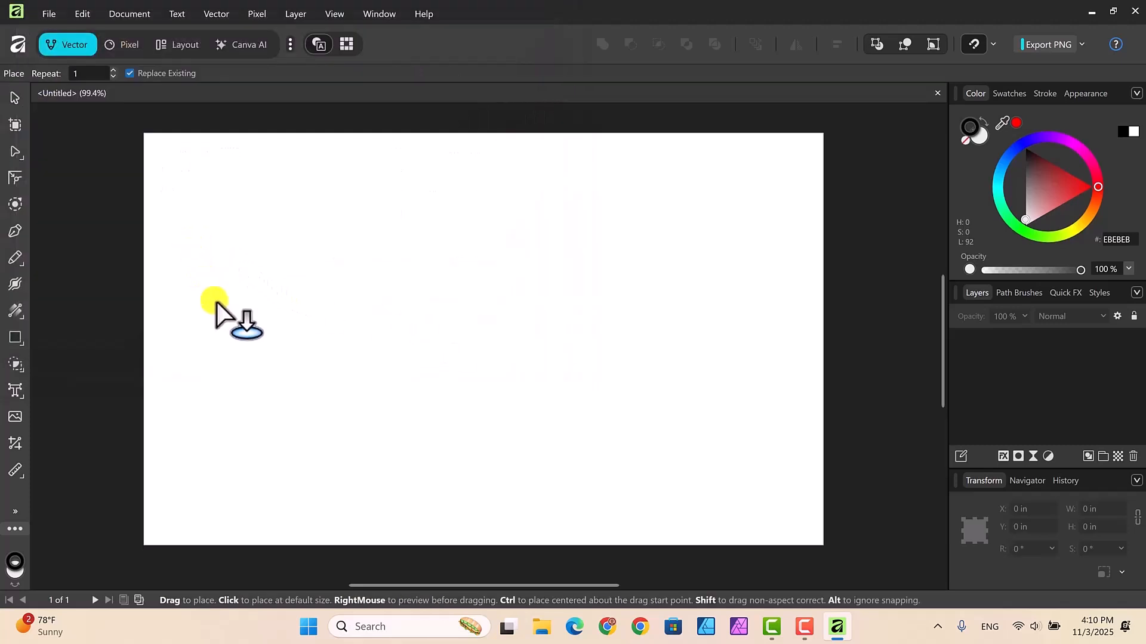
{"action": "left_click_drag", "start_coordinate": [189, 237], "coordinate": [378, 442]}
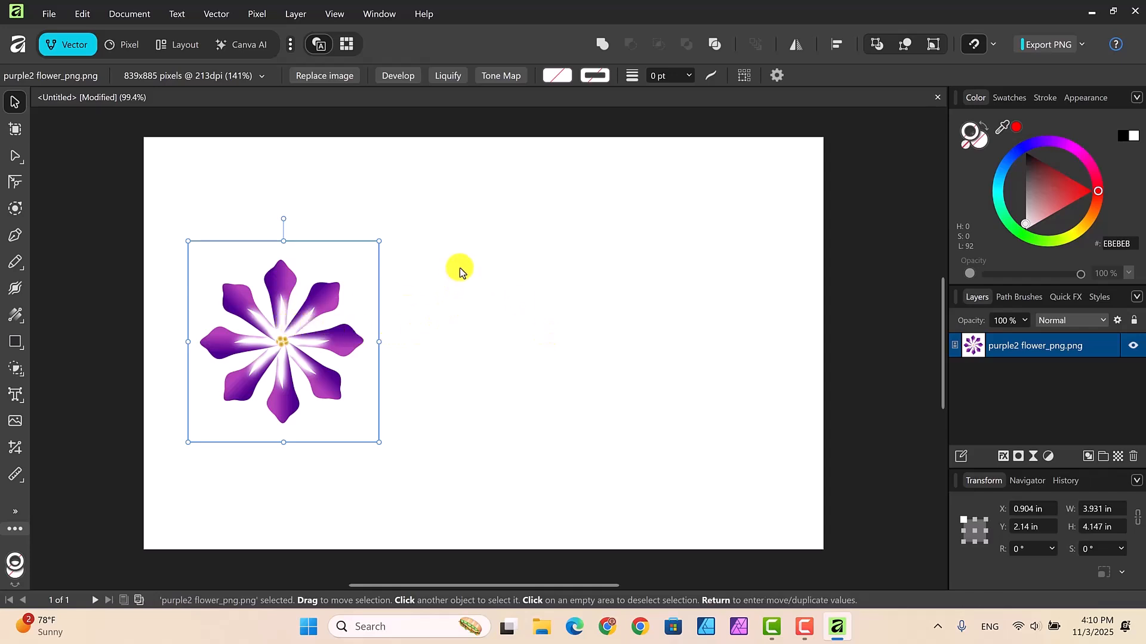
Draw a circle about 2.61 in wide to the right of the flower, with no stroke and a magenta FF00FD fill.
{"action": "right_click", "coordinate": [21, 350]}
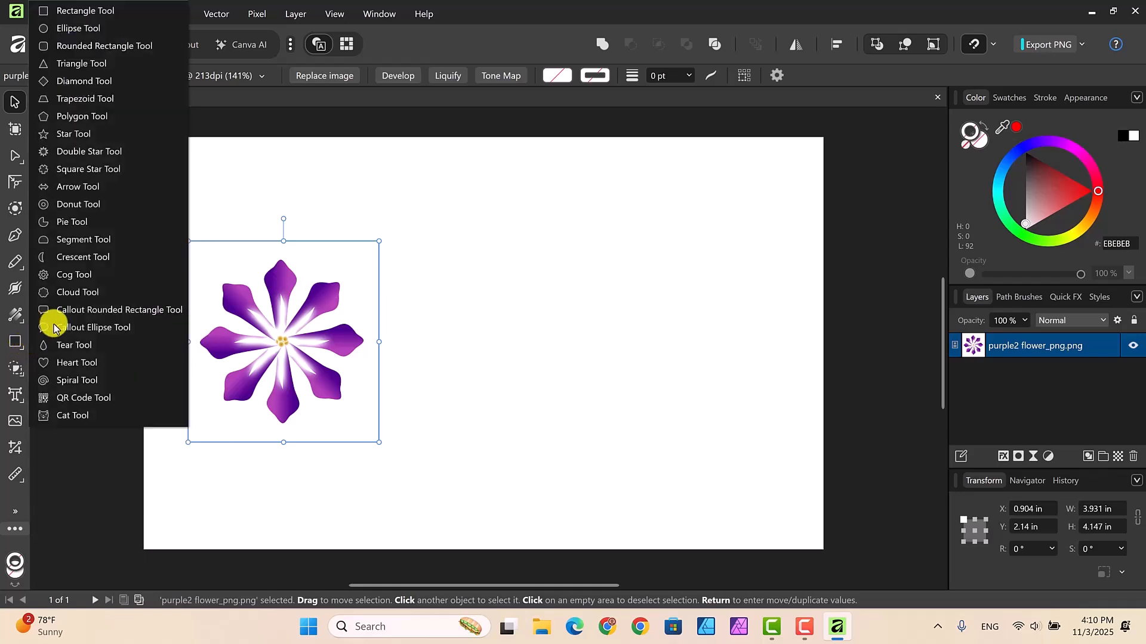
{"action": "left_click", "coordinate": [84, 30]}
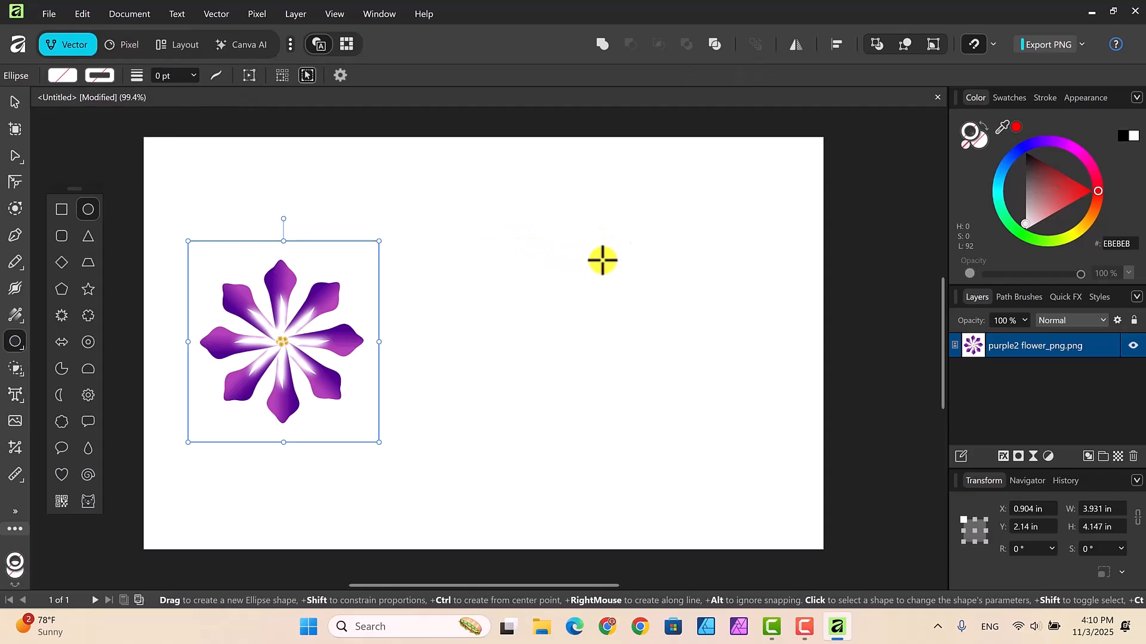
{"action": "left_click_drag", "start_coordinate": [602, 260], "coordinate": [710, 411]}
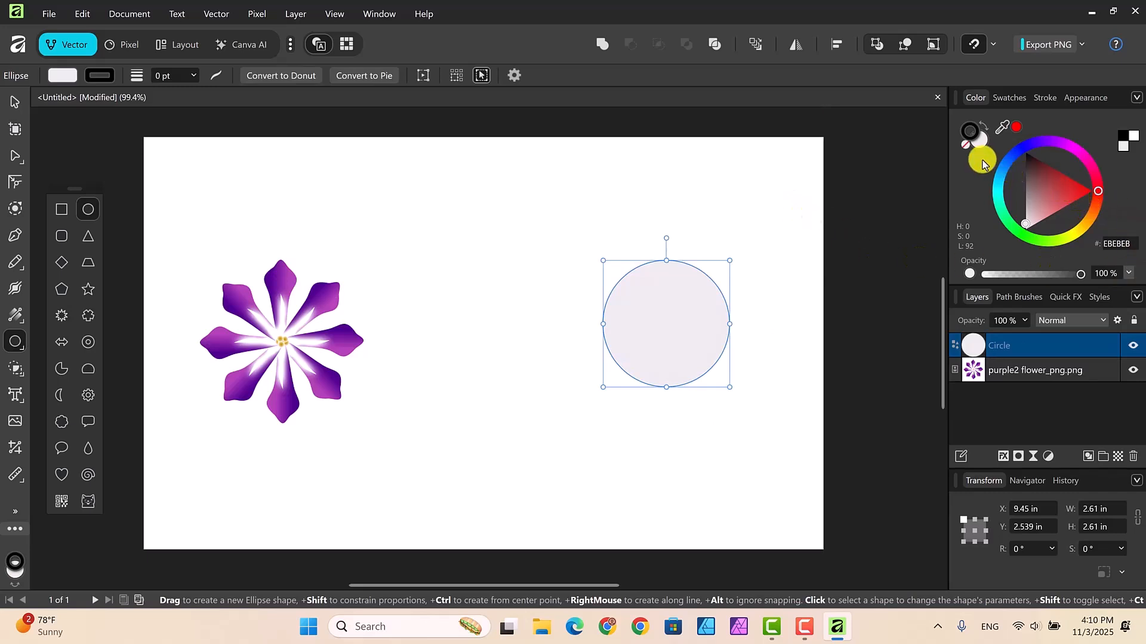
{"action": "left_click", "coordinate": [973, 145]}
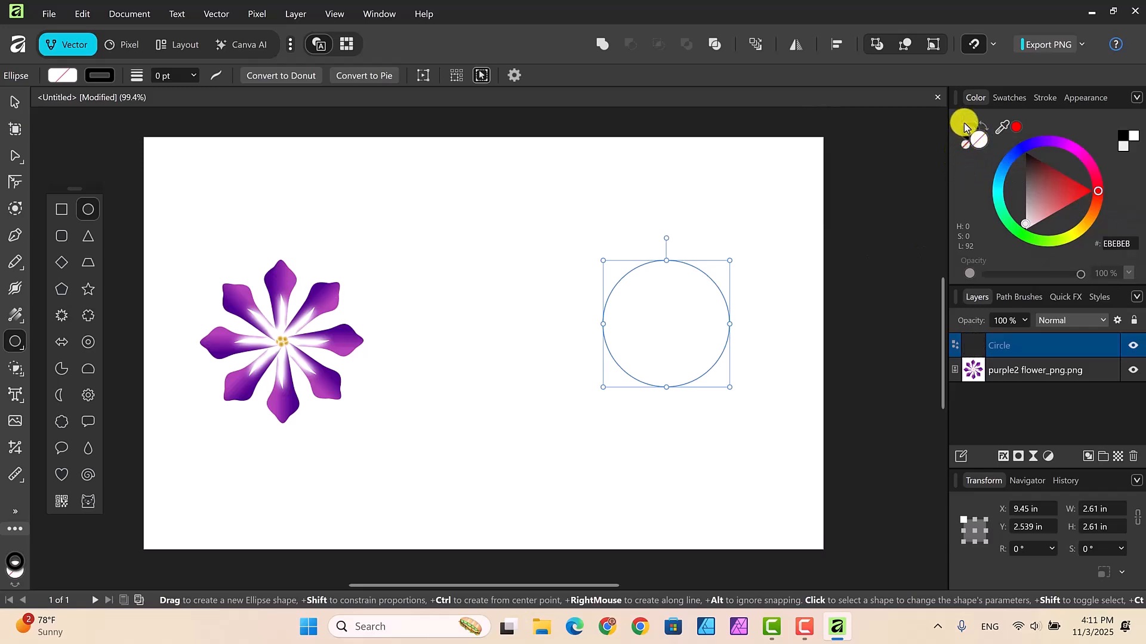
{"action": "left_click", "coordinate": [967, 142]}
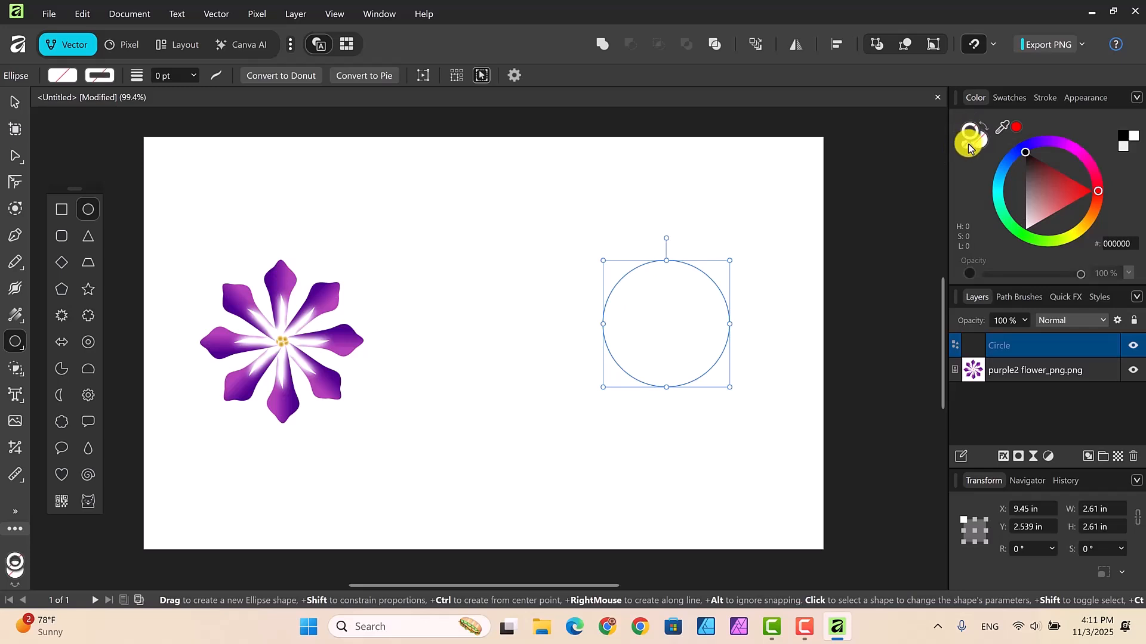
{"action": "left_click", "coordinate": [978, 142]}
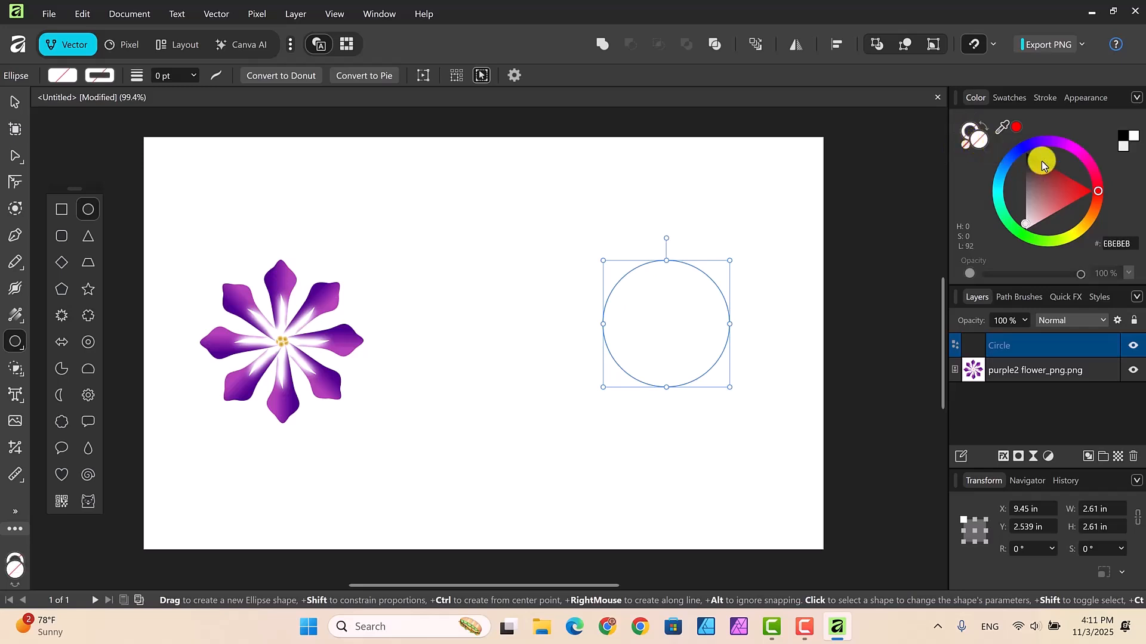
{"action": "left_click", "coordinate": [1074, 150]}
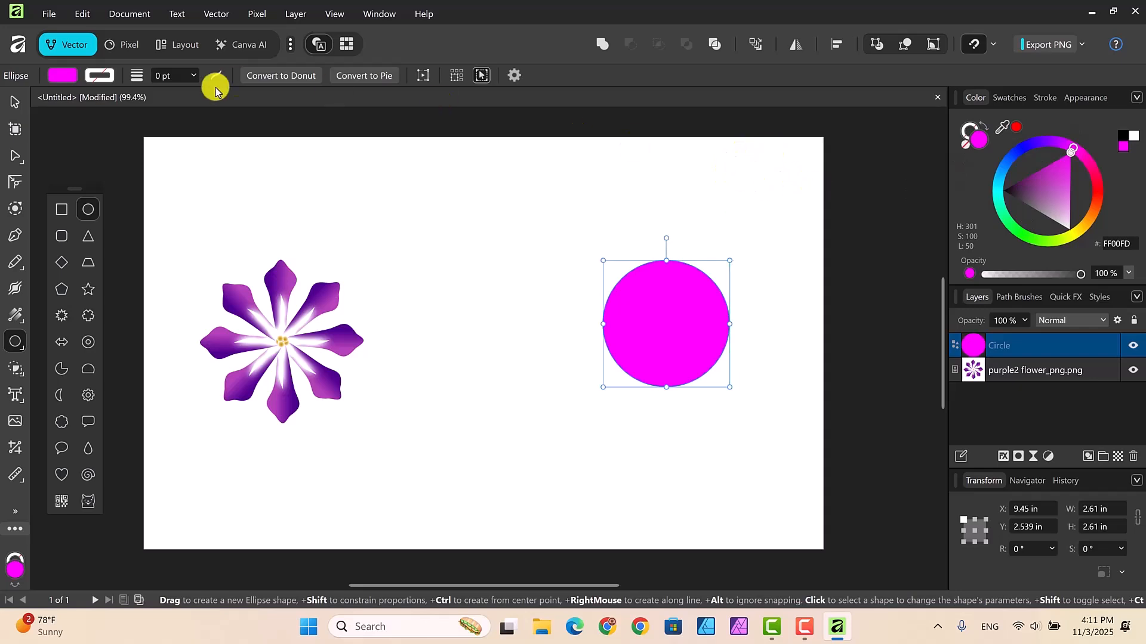
Move the circle closer to the flower, then convert it to curves and pull its bottom node down into a petal about 3.81 in tall.
{"action": "left_click", "coordinate": [10, 105]}
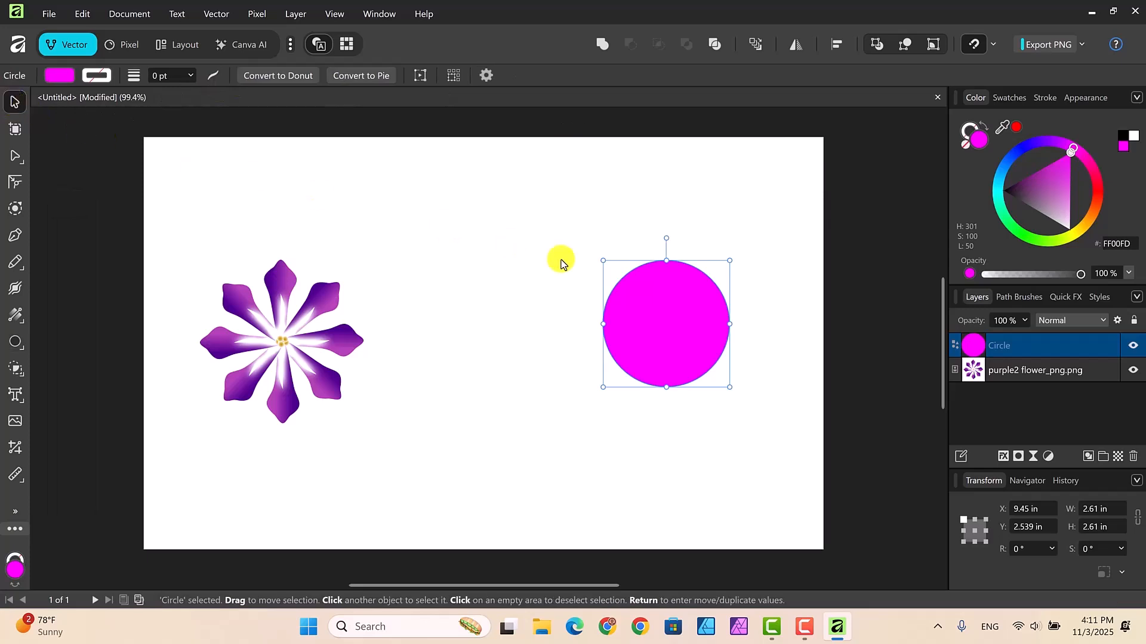
{"action": "left_click_drag", "start_coordinate": [651, 302], "coordinate": [535, 273]}
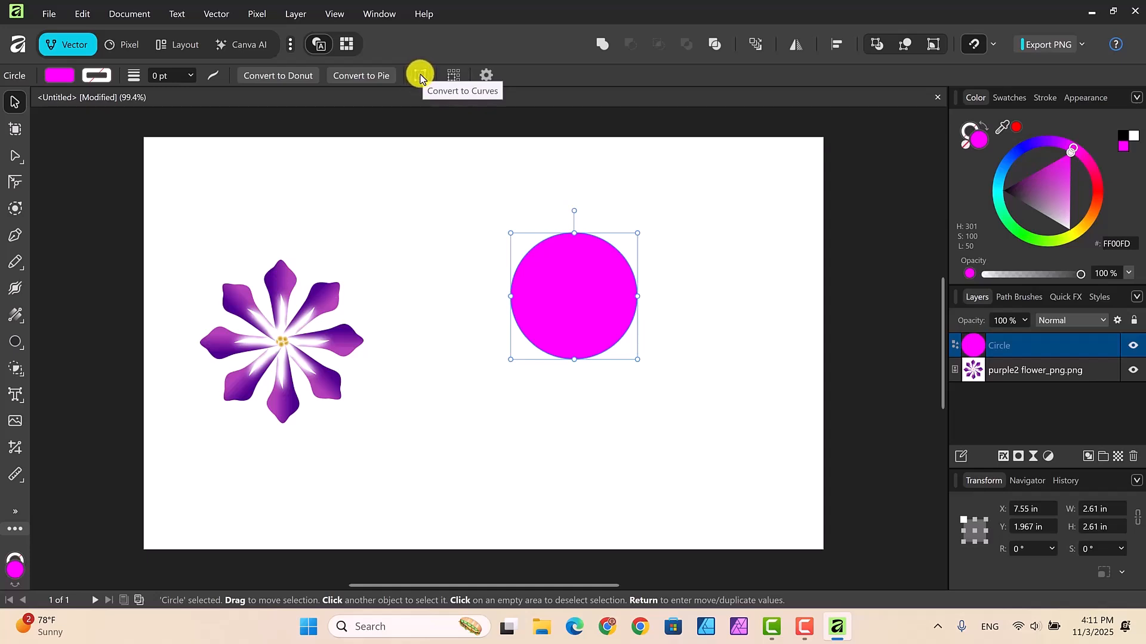
{"action": "left_click", "coordinate": [420, 76]}
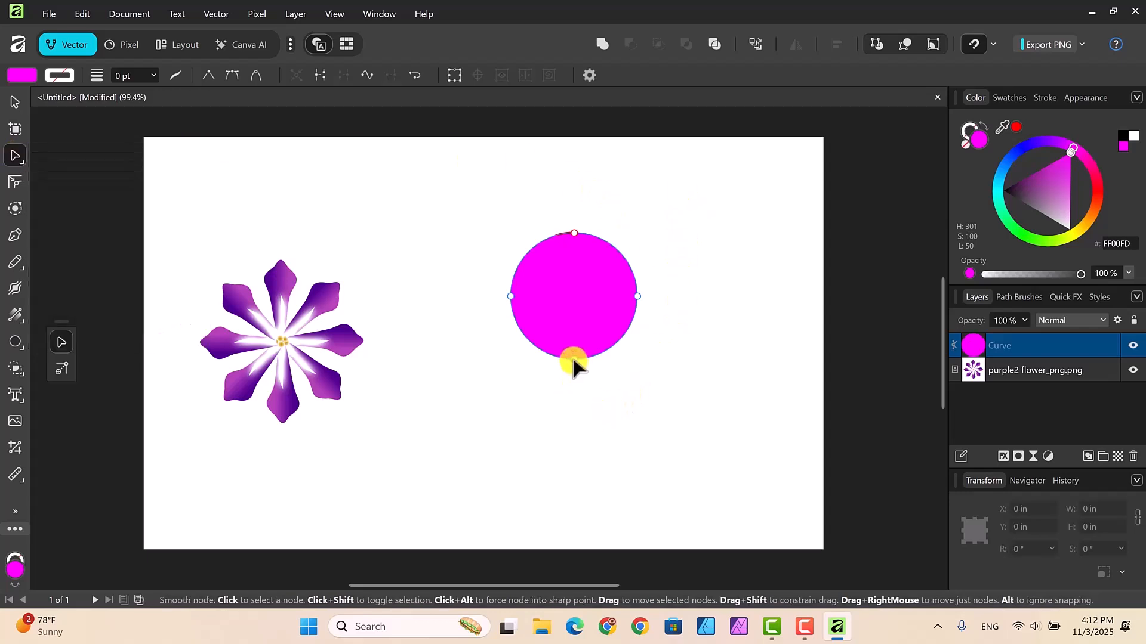
{"action": "left_click_drag", "start_coordinate": [572, 358], "coordinate": [577, 417]}
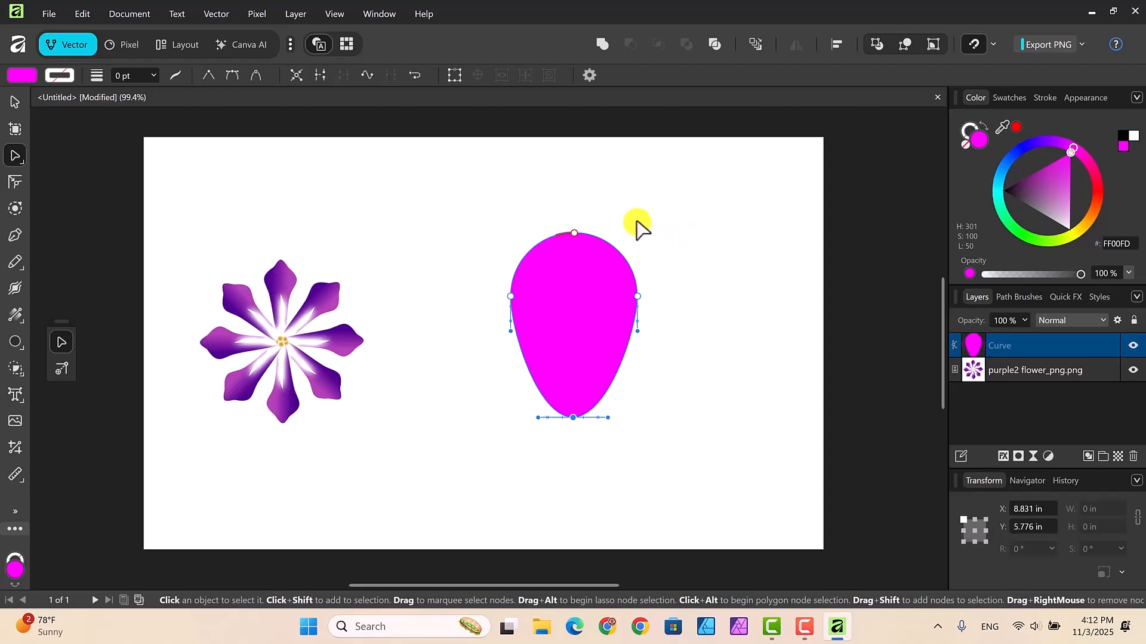
Shrink the magenta petal to about 2.07 × 3.02 in and create a symbol from it.
{"action": "left_click", "coordinate": [11, 102]}
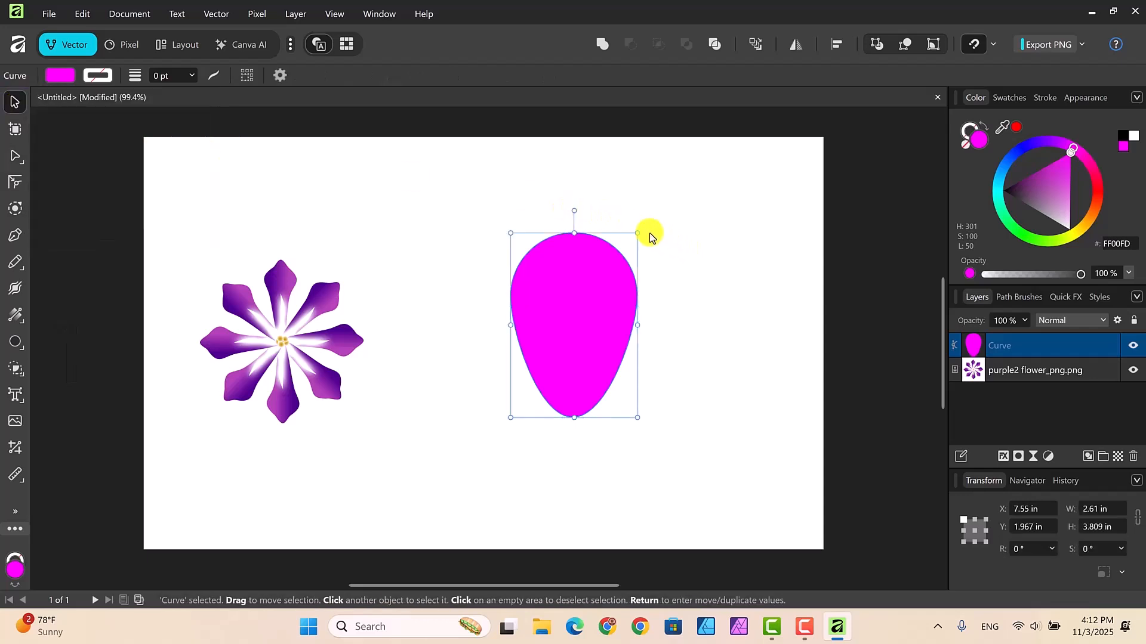
{"action": "left_click_drag", "start_coordinate": [636, 232], "coordinate": [592, 227]}
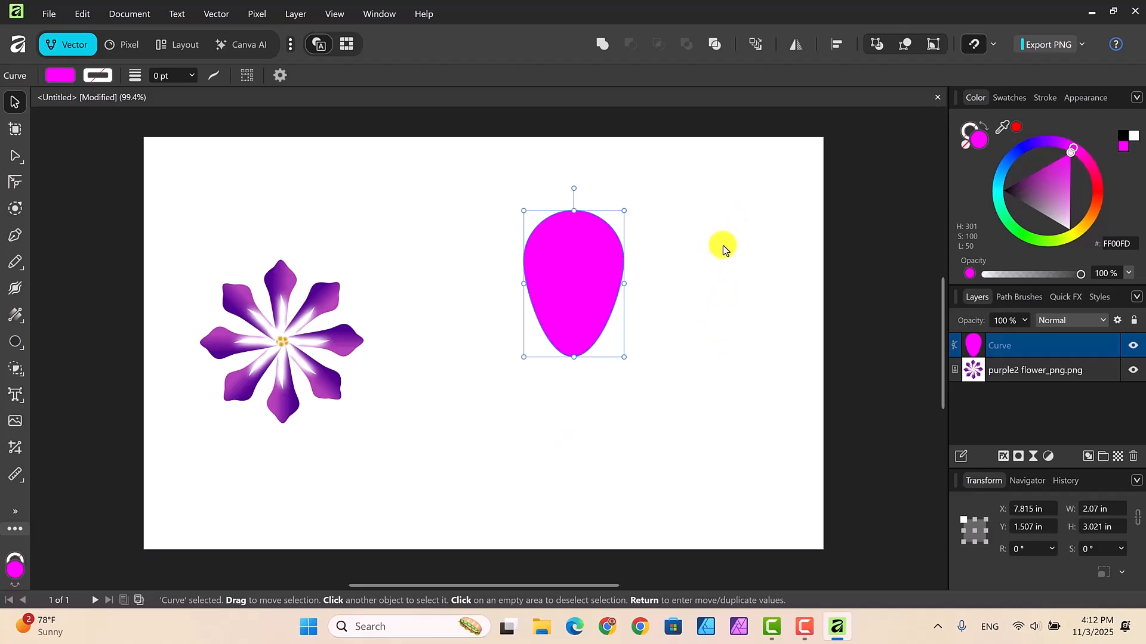
{"action": "left_click", "coordinate": [585, 266]}
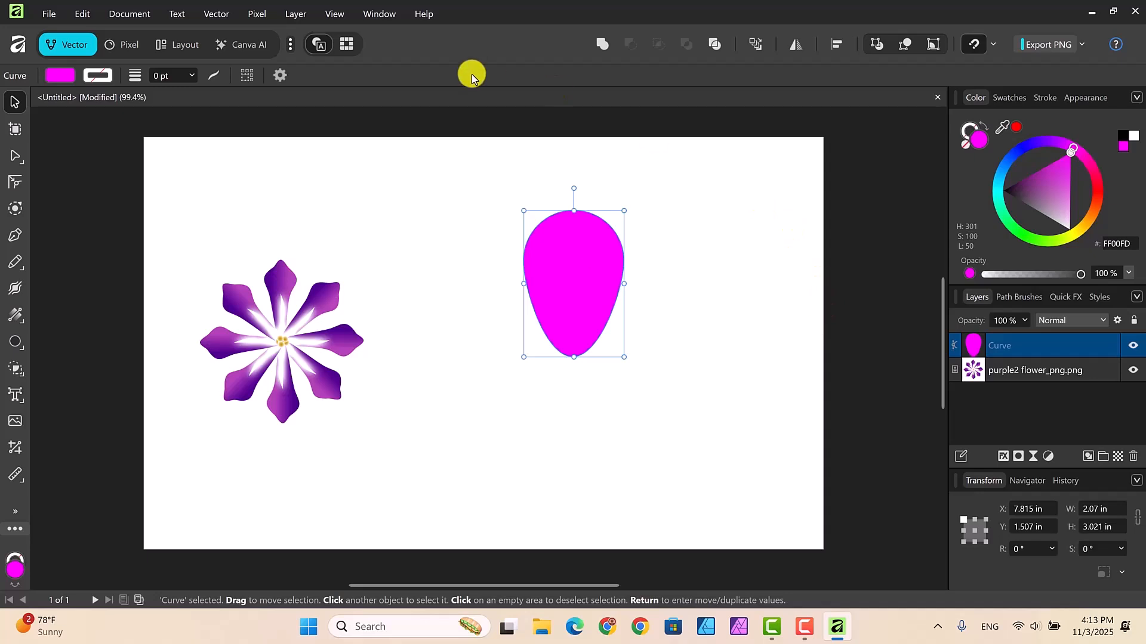
{"action": "left_click", "coordinate": [378, 15]}
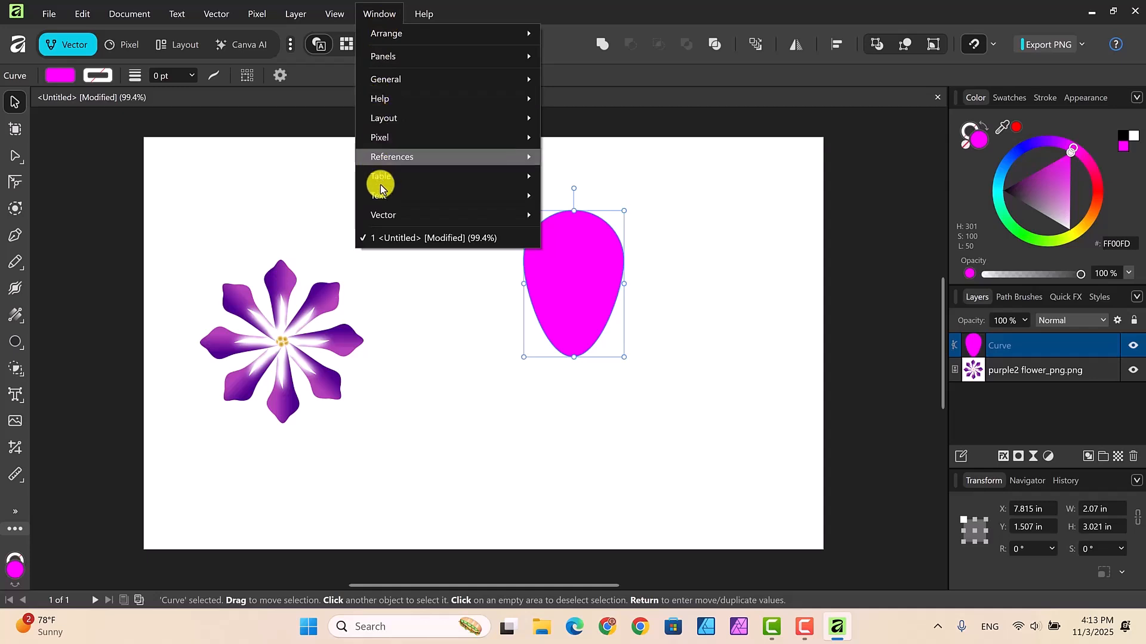
{"action": "mouse_move", "coordinate": [387, 214]}
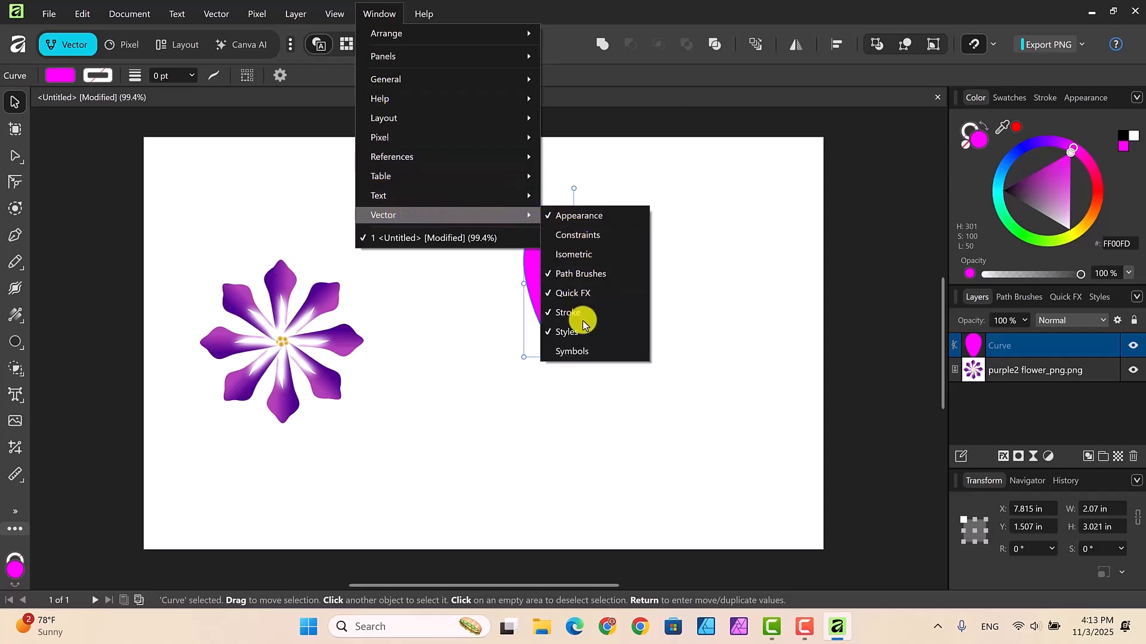
{"action": "left_click", "coordinate": [585, 352]}
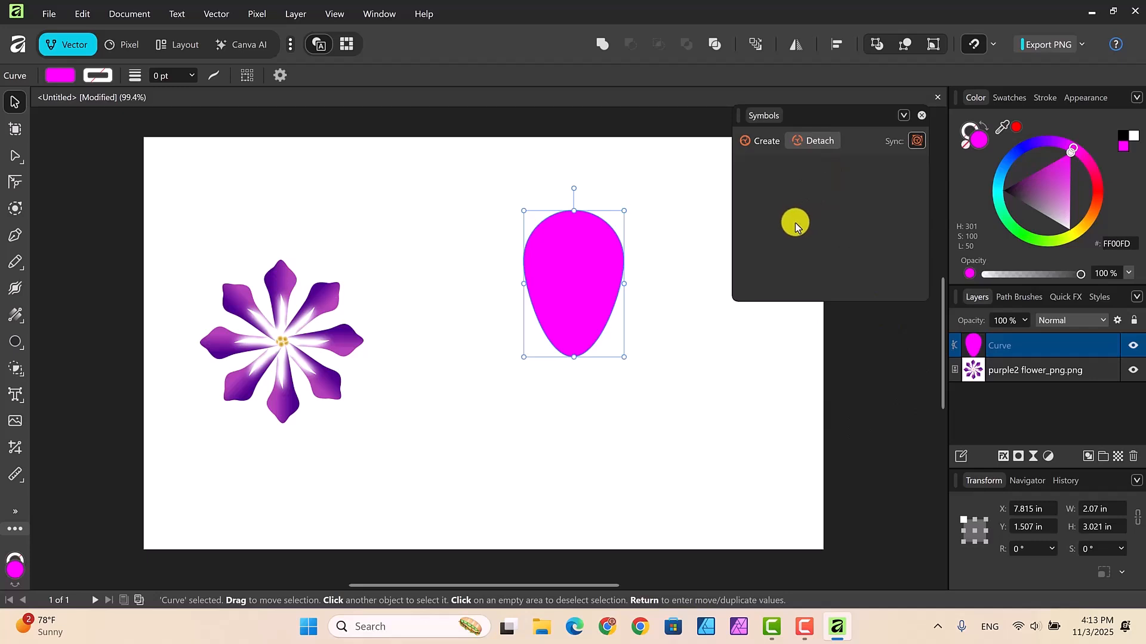
{"action": "left_click", "coordinate": [763, 143]}
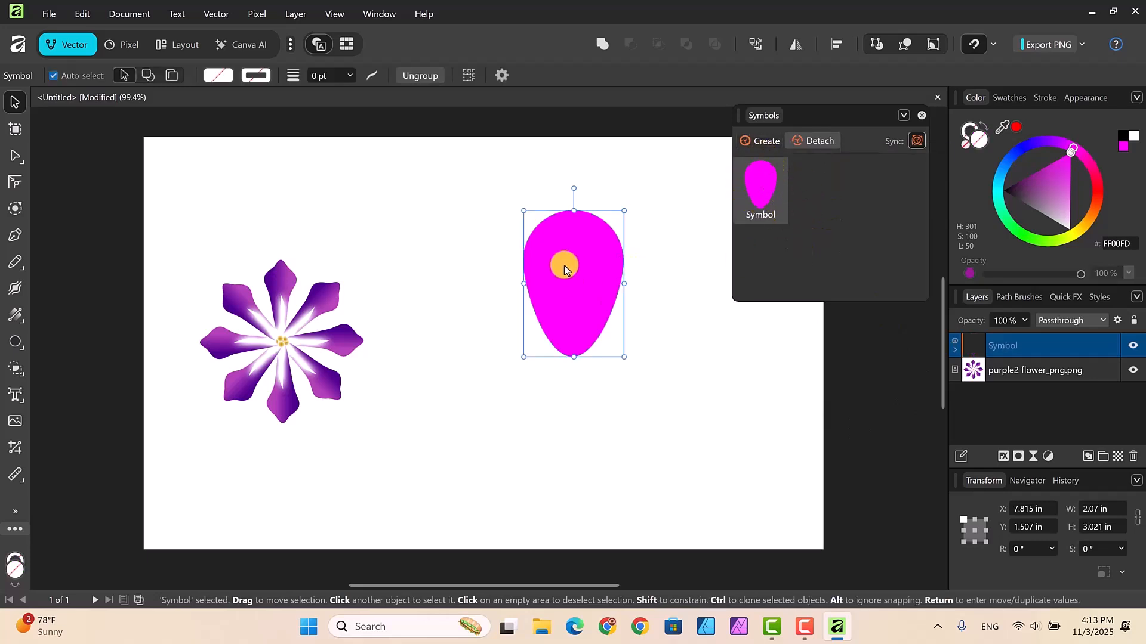
{"action": "left_click_drag", "start_coordinate": [766, 187], "coordinate": [786, 253]}
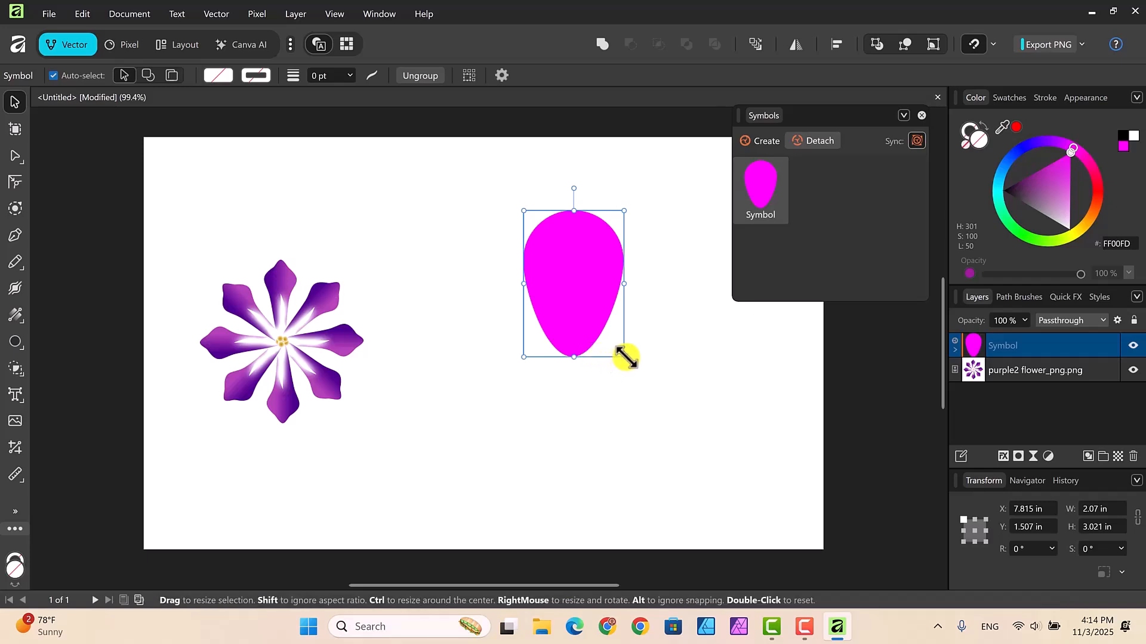
Scale the petal symbol down to about 1.69 × 2.46 in and enable its transform origin, placing it on the petal's bottom tip.
{"action": "left_click_drag", "start_coordinate": [625, 357], "coordinate": [615, 343]}
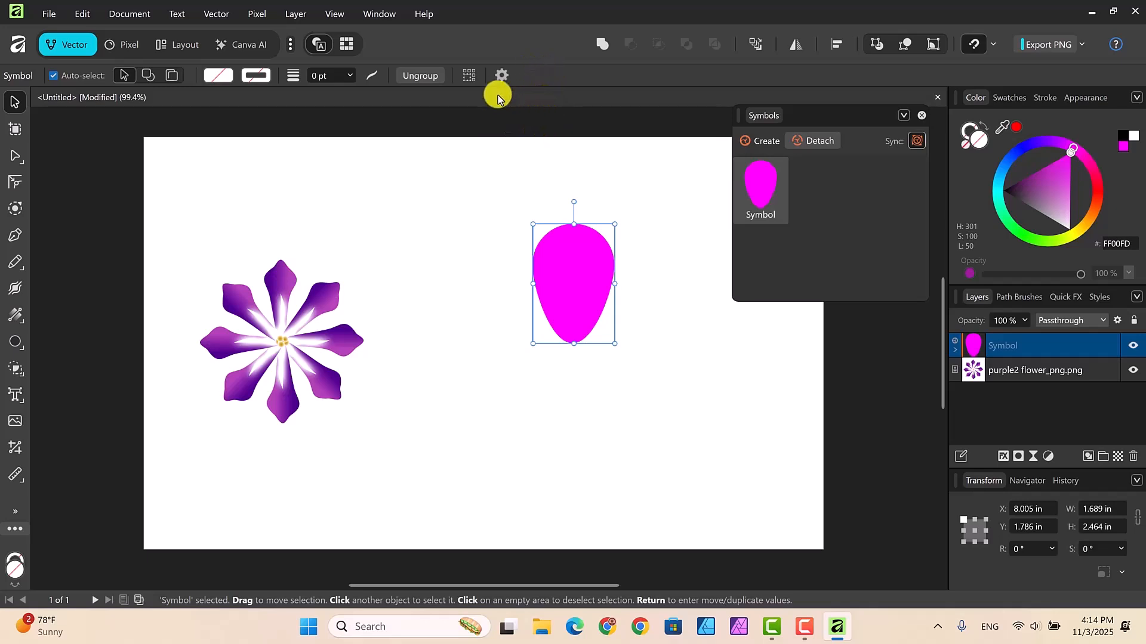
{"action": "left_click", "coordinate": [500, 74]}
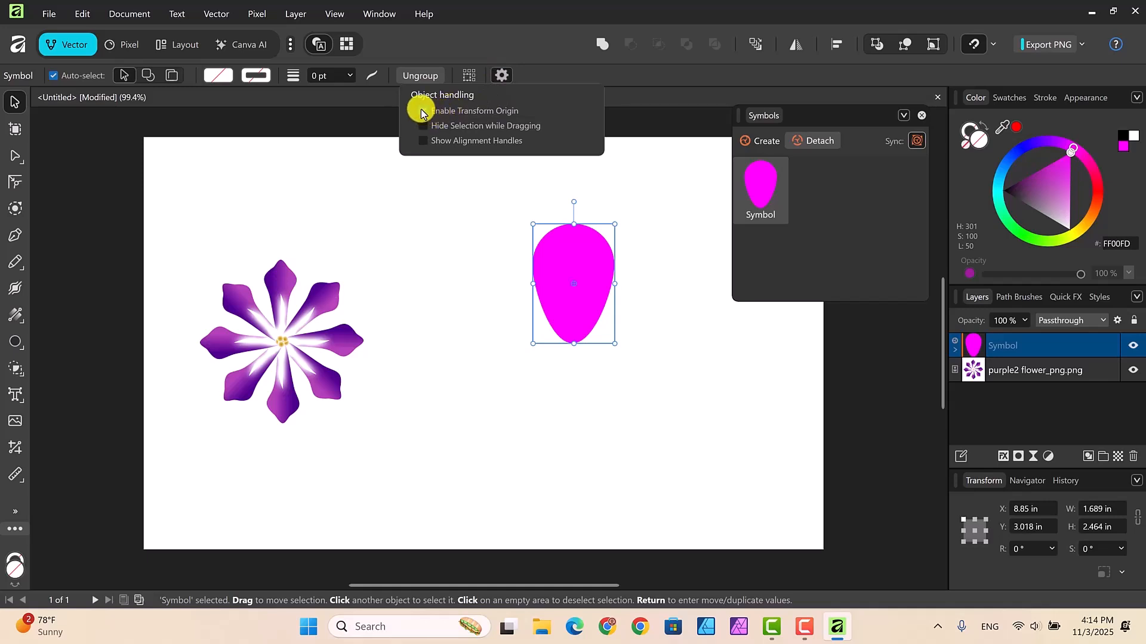
{"action": "left_click", "coordinate": [422, 112]}
{"action": "mouse_move", "coordinate": [575, 289]}
{"action": "left_mouse_down"}
{"action": "mouse_move", "coordinate": [618, 285]}
{"action": "mouse_move", "coordinate": [573, 288]}
{"action": "mouse_move", "coordinate": [574, 340]}
{"action": "left_mouse_up"}
{"action": "left_click_drag", "start_coordinate": [575, 342], "coordinate": [574, 343]}
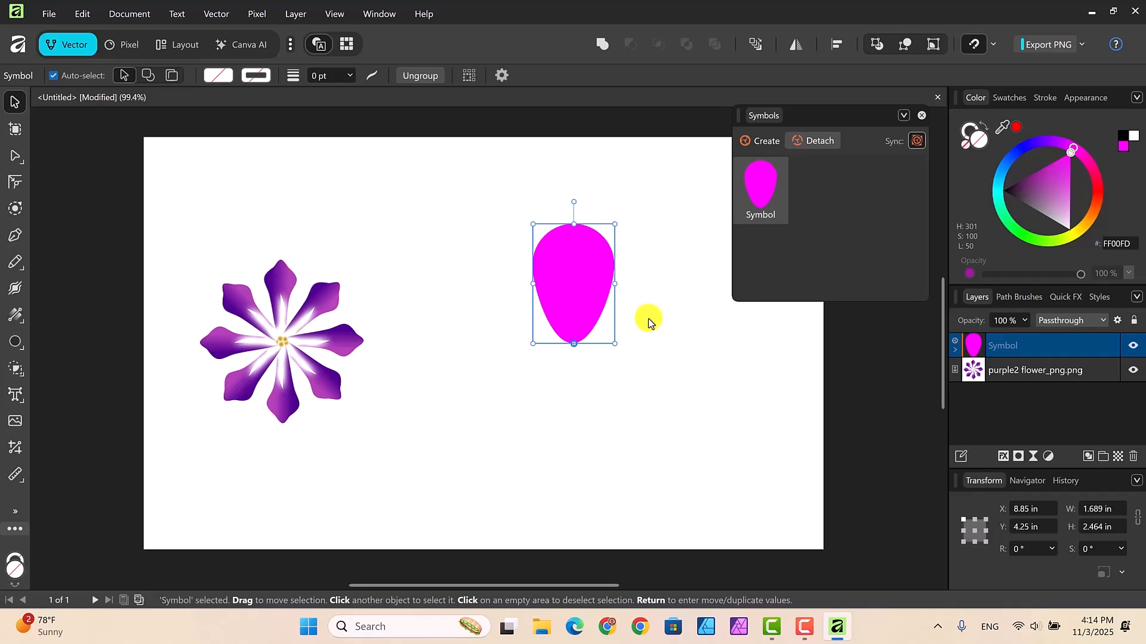
Duplicate the petal symbol with a rotation of about -44.6° around its tip, and repeat the duplication until eight petals form a full ring.
{"action": "key", "text": "ctrl+j"}
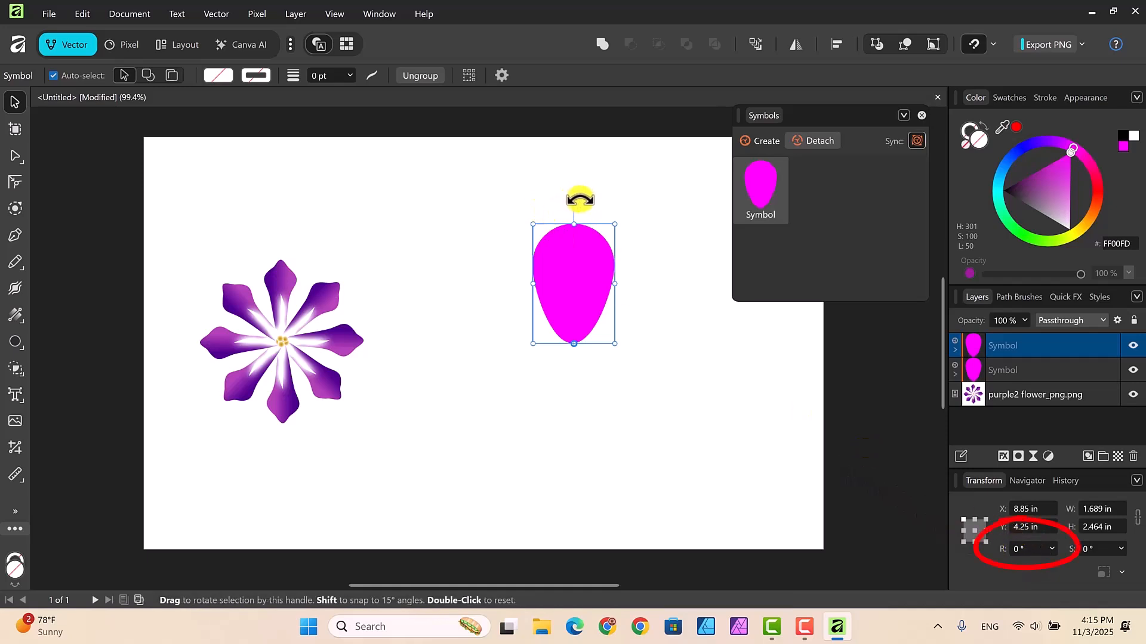
{"action": "left_click_drag", "start_coordinate": [578, 197], "coordinate": [651, 260]}
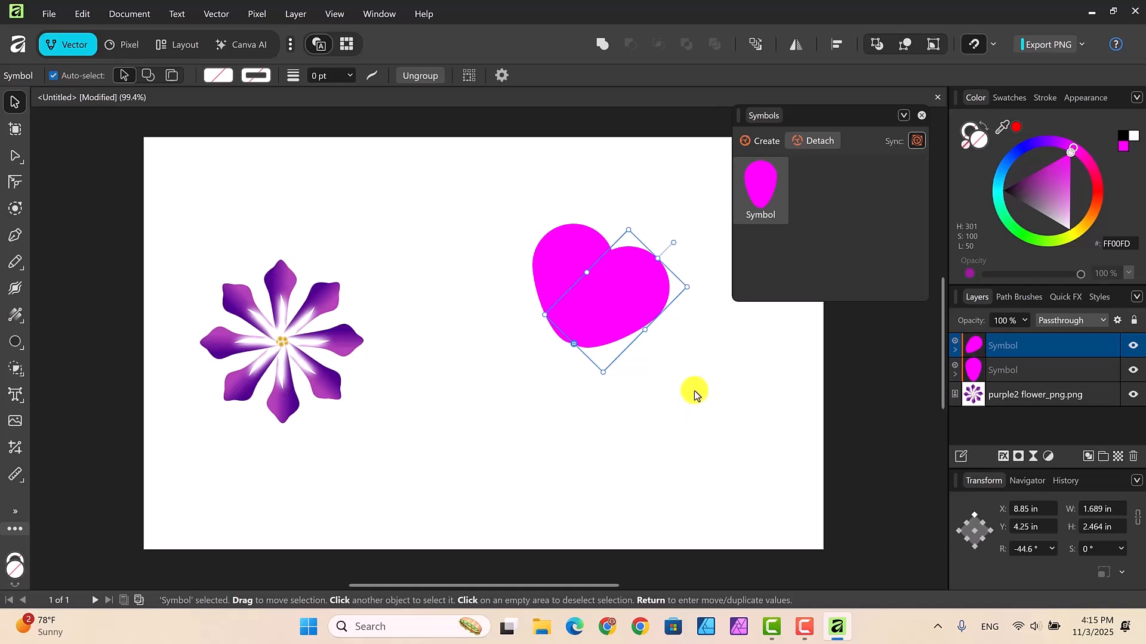
{"action": "left_click", "coordinate": [605, 268]}
{"action": "key", "text": "ctrl+j"}
{"action": "key", "text": "ctrl+j"}
{"action": "key", "text": "ctrl+j"}
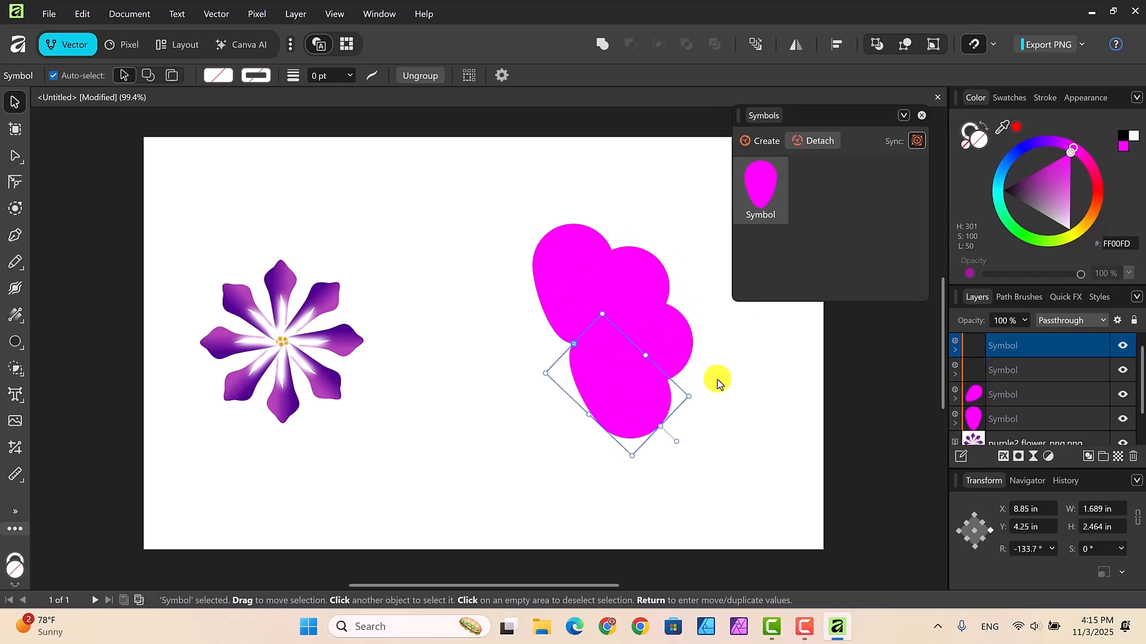
{"action": "key", "text": "ctrl+j"}
{"action": "key", "text": "ctrl+j"}
{"action": "key", "text": "ctrl+j"}
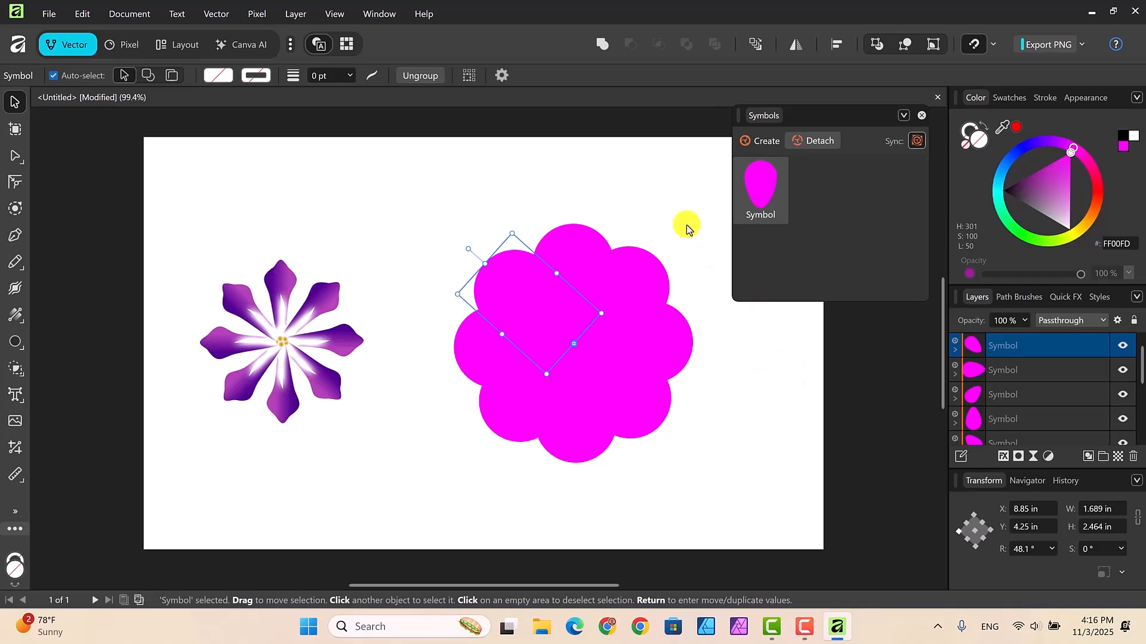
Open the upper-left petal symbol's curve for node editing and move its outer tip node to about X 7 in, Y 2.61 in.
{"action": "left_click", "coordinate": [528, 304]}
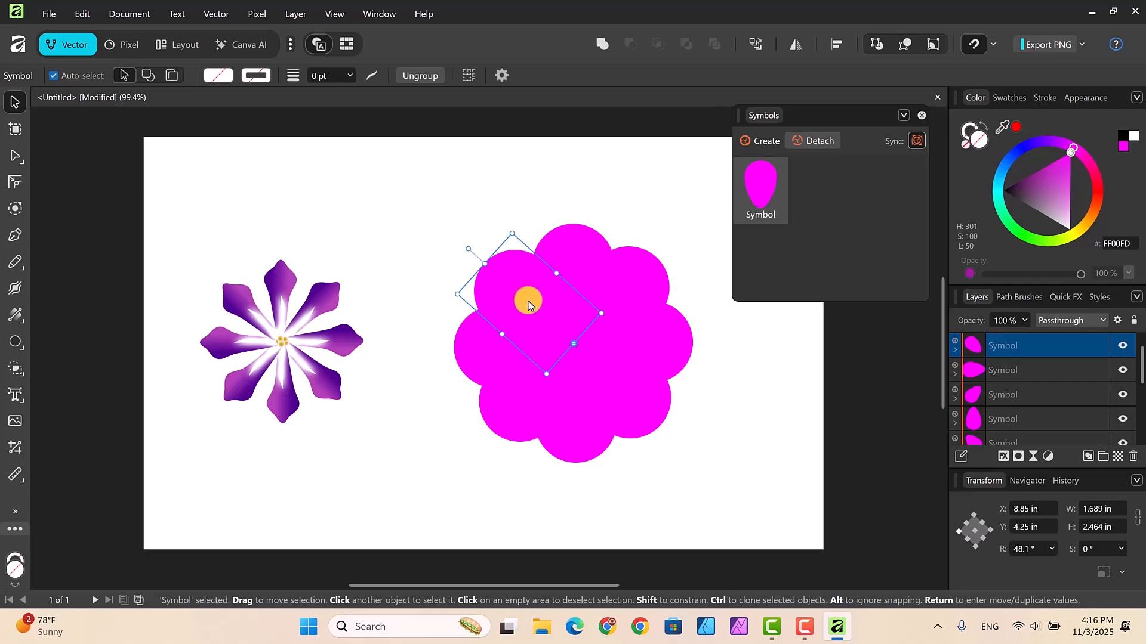
{"action": "left_click", "coordinate": [15, 157]}
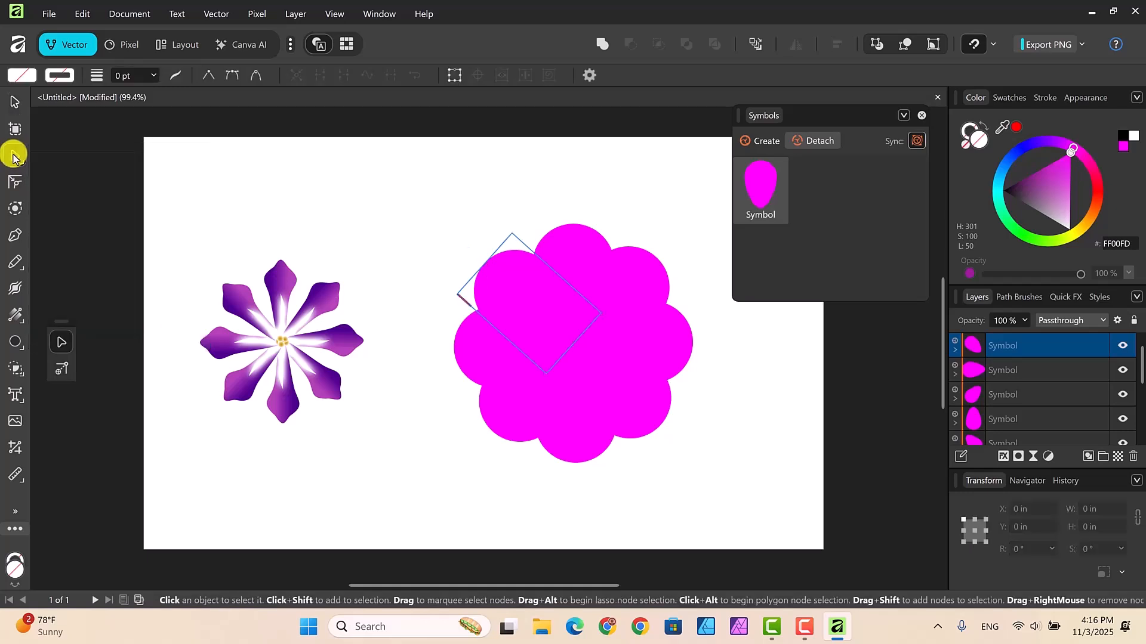
{"action": "left_click", "coordinate": [530, 304]}
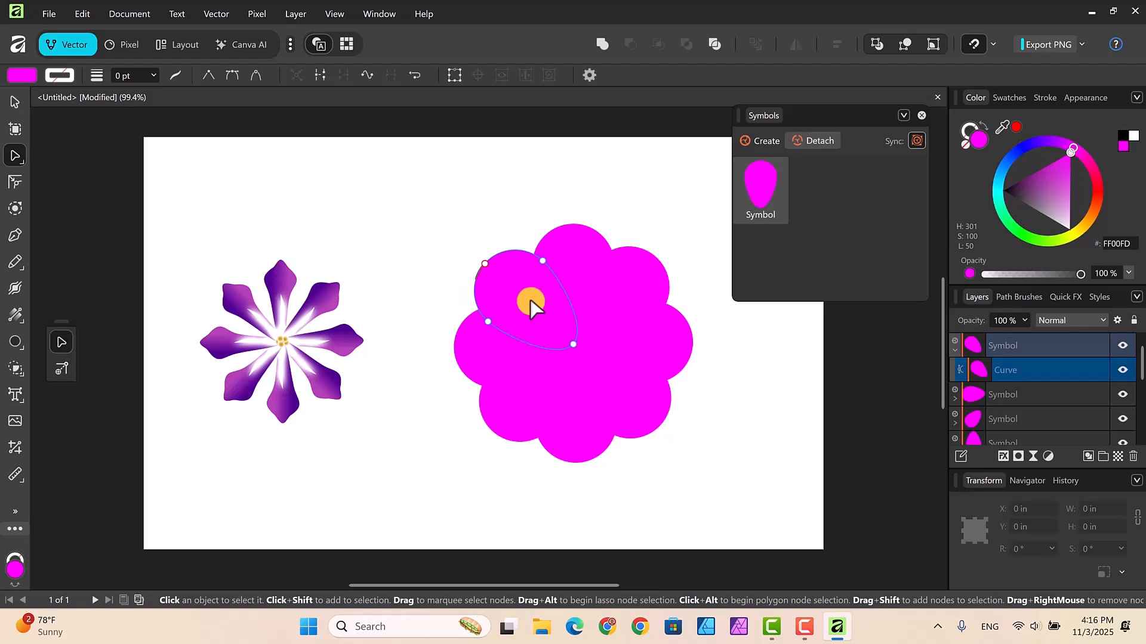
{"action": "left_click", "coordinate": [484, 264]}
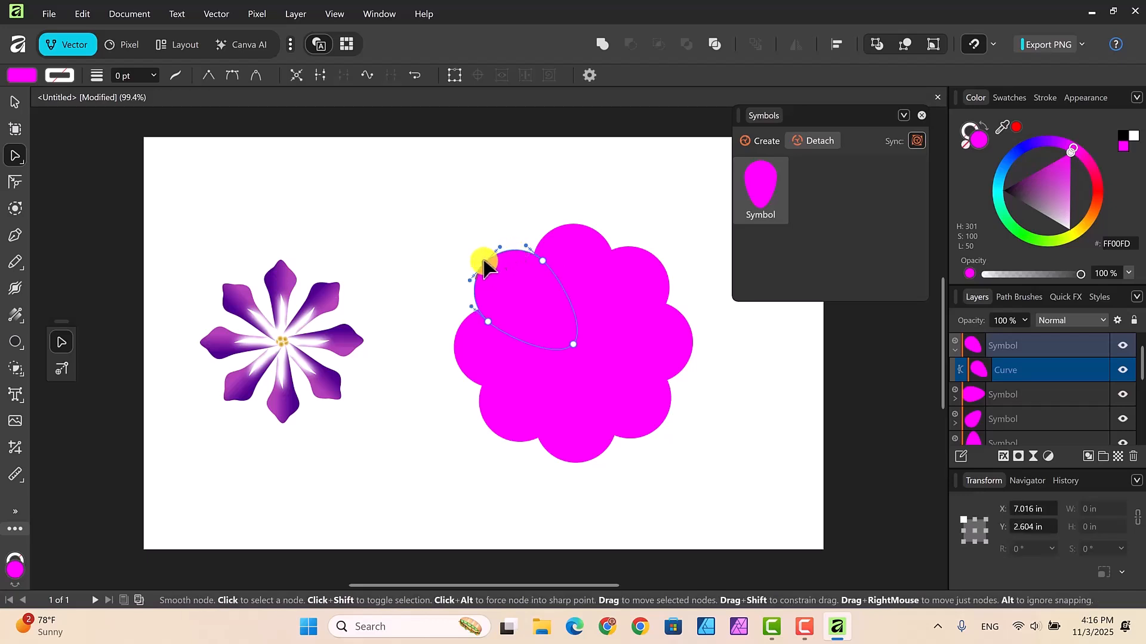
{"action": "left_click_drag", "start_coordinate": [485, 266], "coordinate": [484, 263]}
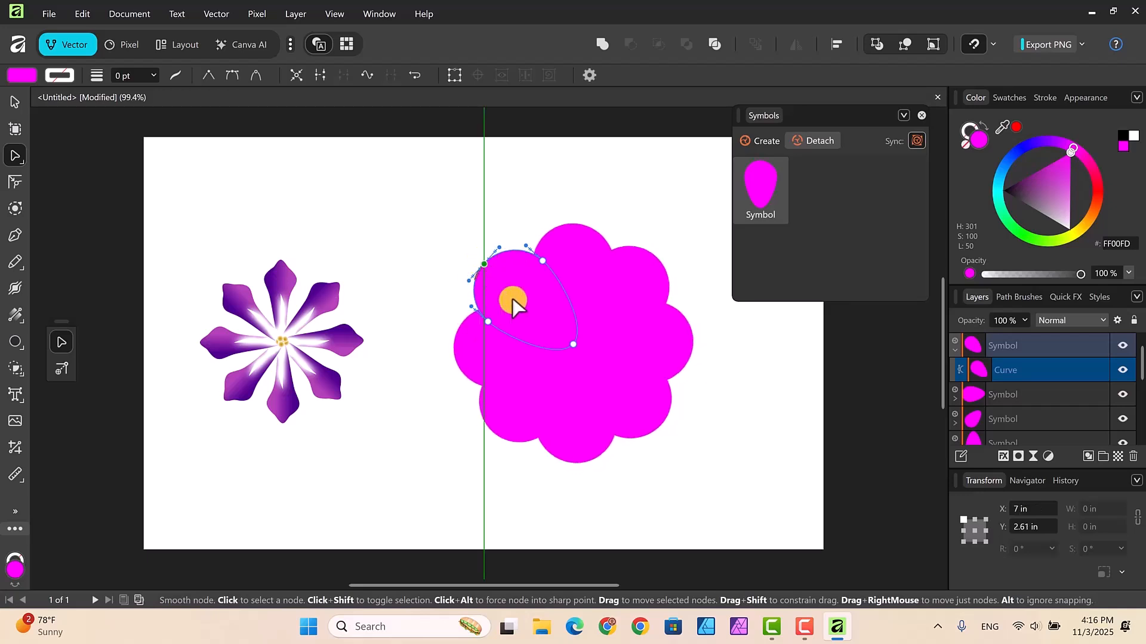
Slim the inner half of the upper-left petal by shortening the center node's handles and pulling both side nodes' inner handles inward.
{"action": "left_click", "coordinate": [573, 349]}
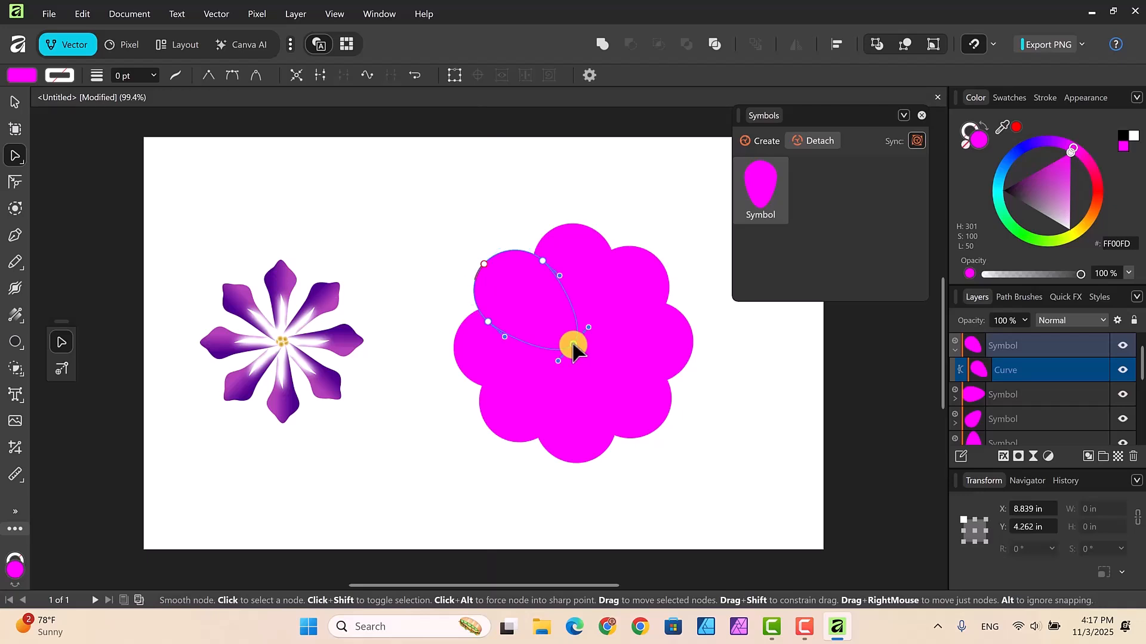
{"action": "left_click_drag", "start_coordinate": [554, 369], "coordinate": [584, 339]}
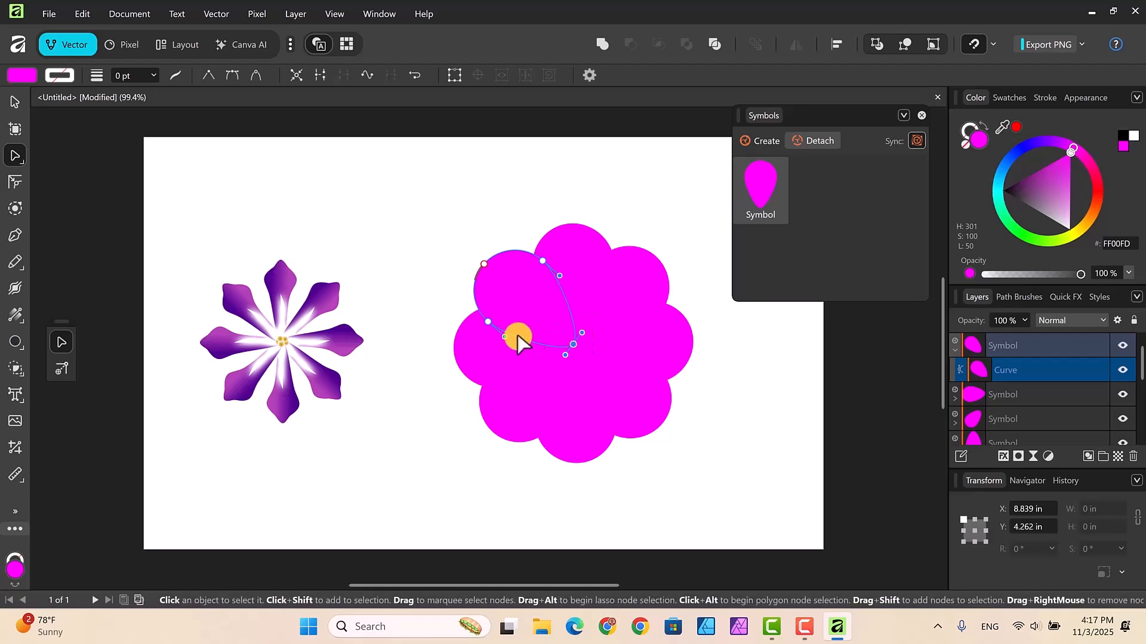
{"action": "left_click_drag", "start_coordinate": [503, 343], "coordinate": [520, 328]}
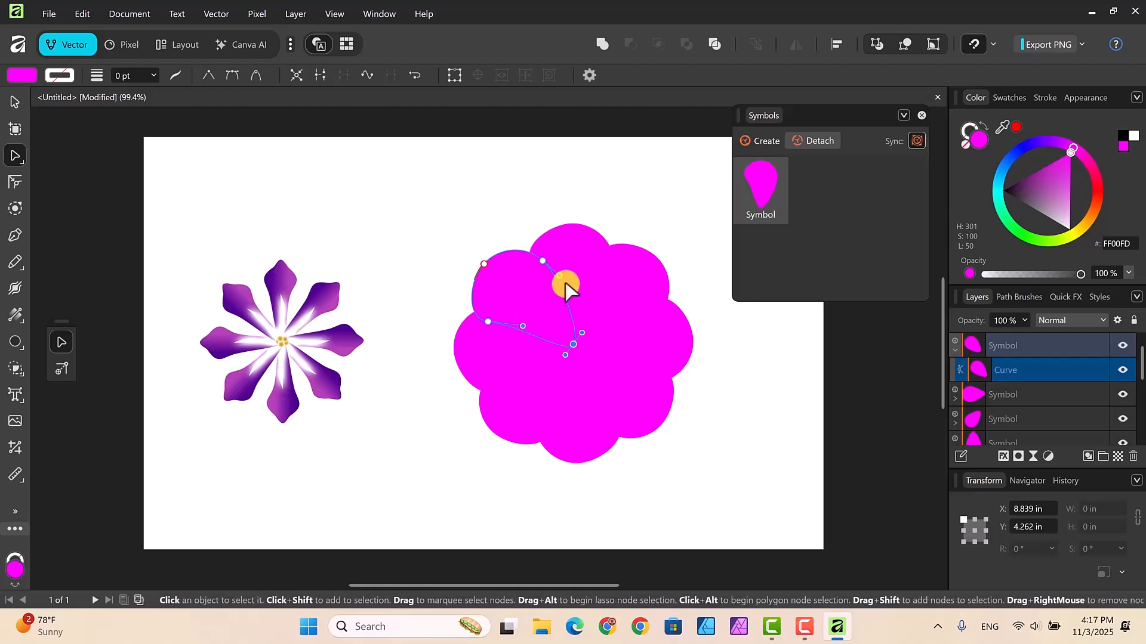
{"action": "left_click_drag", "start_coordinate": [565, 281], "coordinate": [551, 293]}
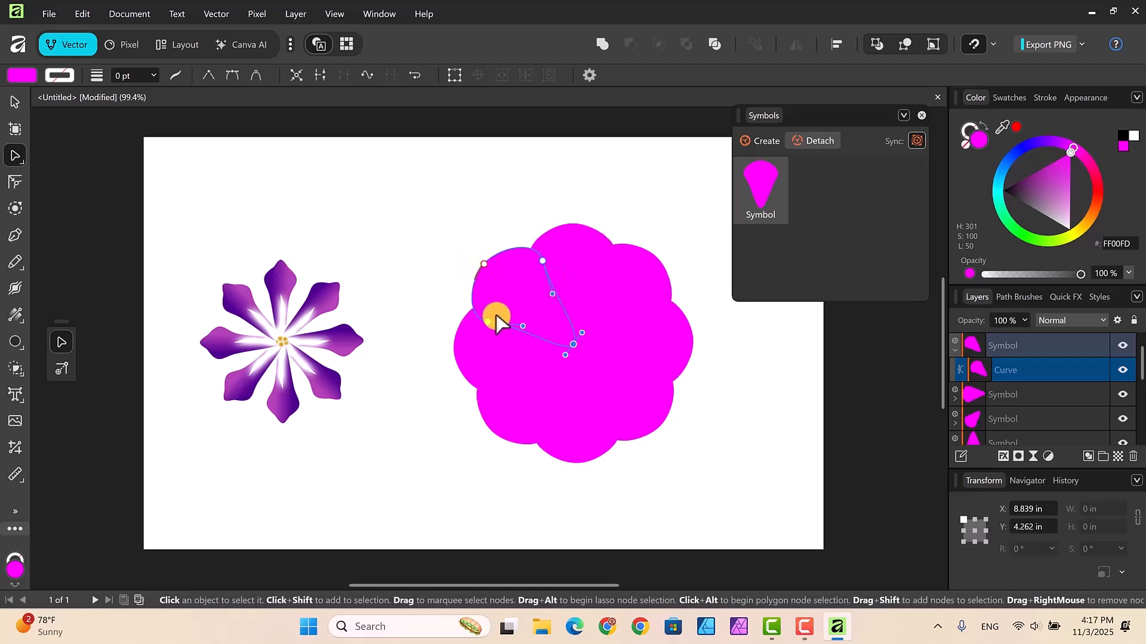
Shape the petal's outer end into a point by adjusting the tip node's handles and adding an inward-pulled node on each side.
{"action": "left_click", "coordinate": [483, 265]}
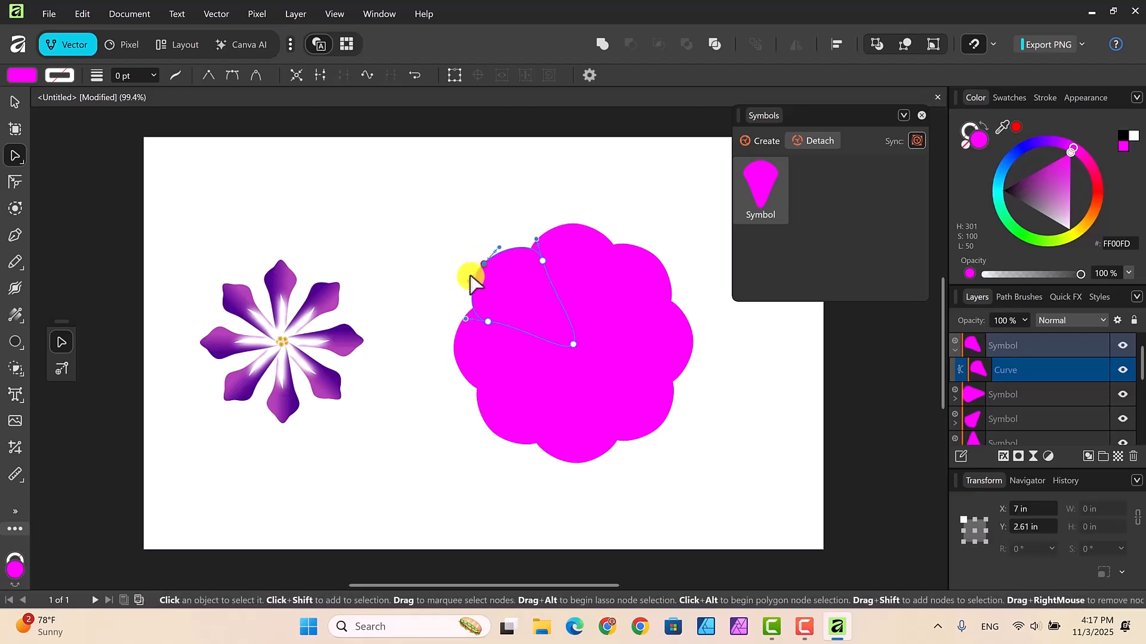
{"action": "mouse_move", "coordinate": [469, 280]}
{"action": "left_mouse_down"}
{"action": "mouse_move", "coordinate": [461, 287]}
{"action": "mouse_move", "coordinate": [469, 275]}
{"action": "left_mouse_up"}
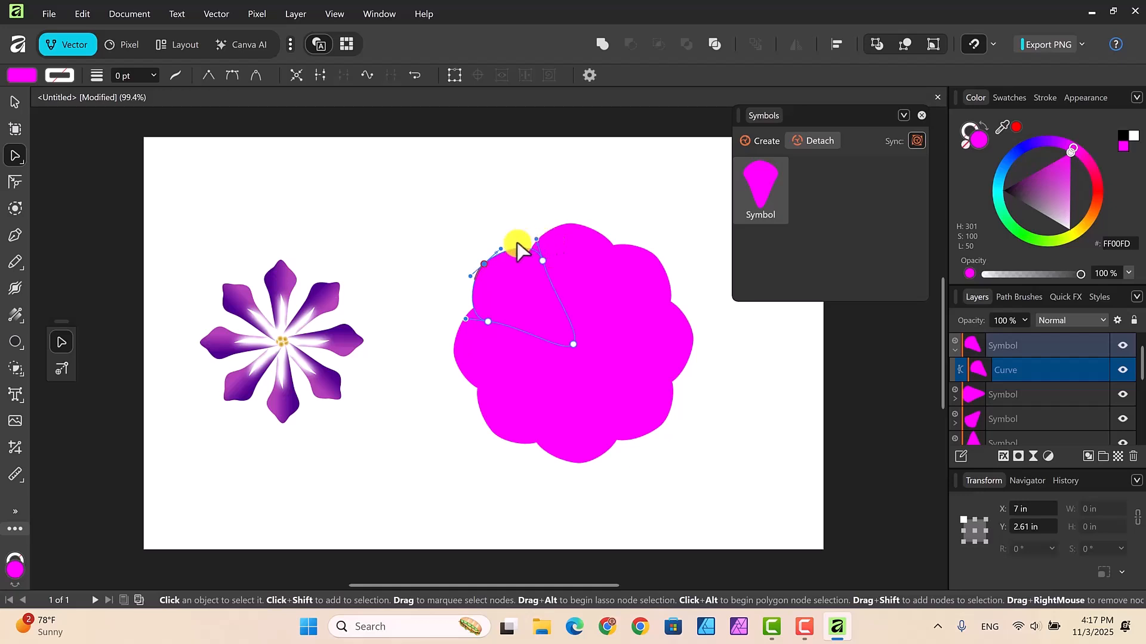
{"action": "left_click_drag", "start_coordinate": [519, 243], "coordinate": [479, 287]}
{"action": "left_click", "coordinate": [476, 286]}
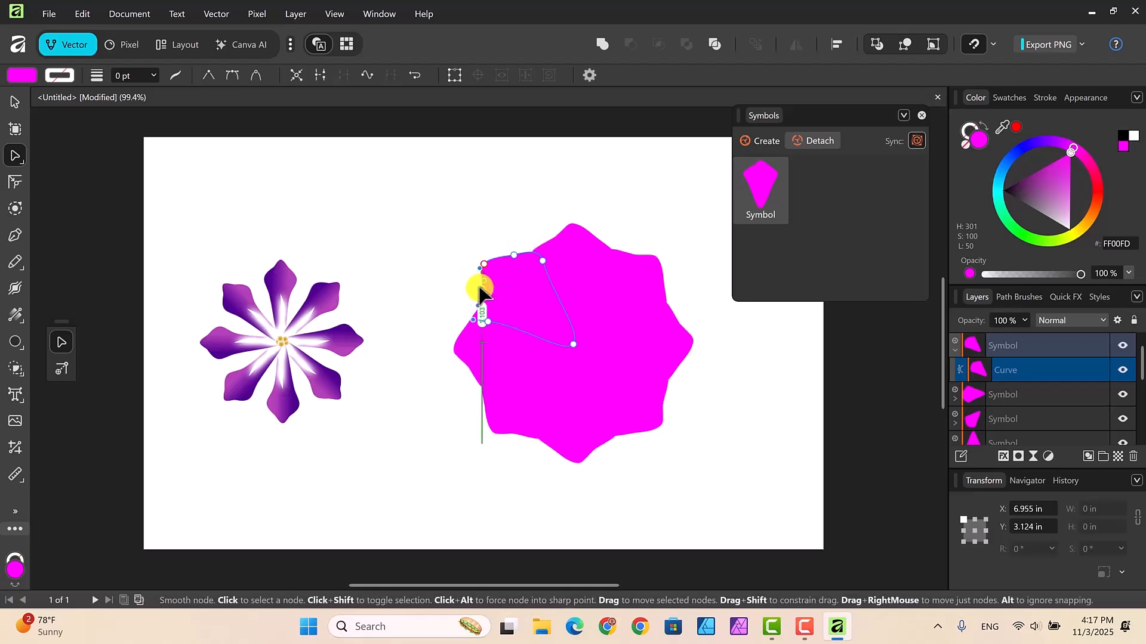
Narrow the petal toward the flower's center by adjusting the center node's handles and moving both side nodes inward, leaving gaps between the petals.
{"action": "left_click", "coordinate": [574, 348]}
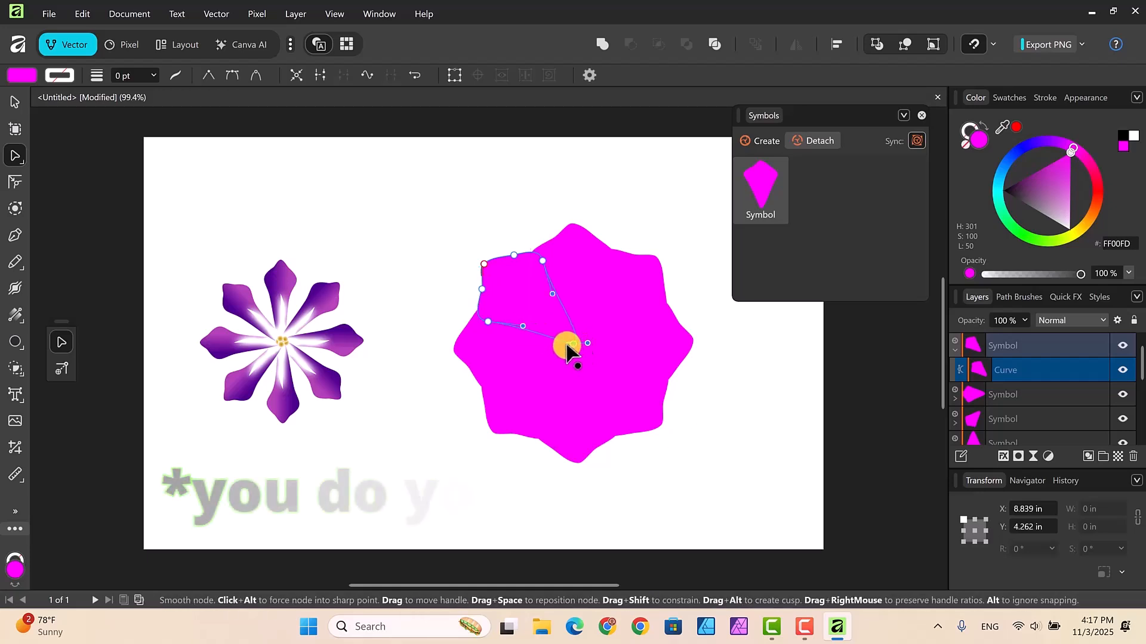
{"action": "left_click", "coordinate": [489, 324]}
{"action": "mouse_move", "coordinate": [491, 325]}
{"action": "left_mouse_down"}
{"action": "mouse_move", "coordinate": [516, 324]}
{"action": "mouse_move", "coordinate": [501, 306]}
{"action": "mouse_move", "coordinate": [503, 316]}
{"action": "left_mouse_up"}
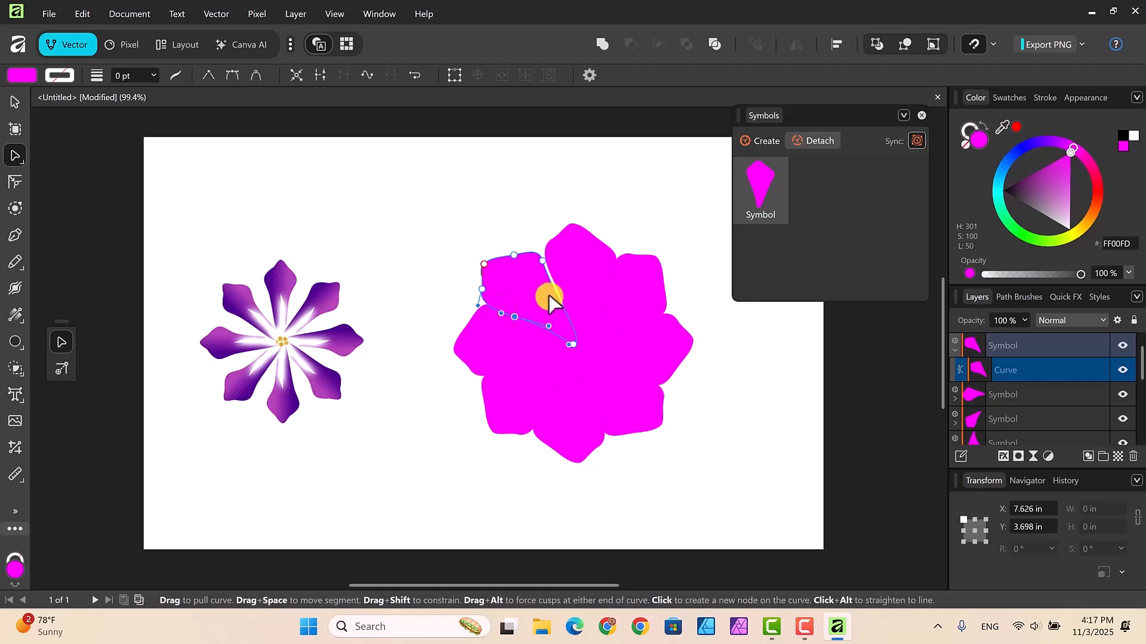
{"action": "mouse_move", "coordinate": [543, 273]}
{"action": "left_mouse_down"}
{"action": "mouse_move", "coordinate": [544, 289]}
{"action": "mouse_move", "coordinate": [516, 263]}
{"action": "mouse_move", "coordinate": [543, 281]}
{"action": "mouse_move", "coordinate": [542, 258]}
{"action": "left_mouse_up"}
{"action": "left_click", "coordinate": [514, 317]}
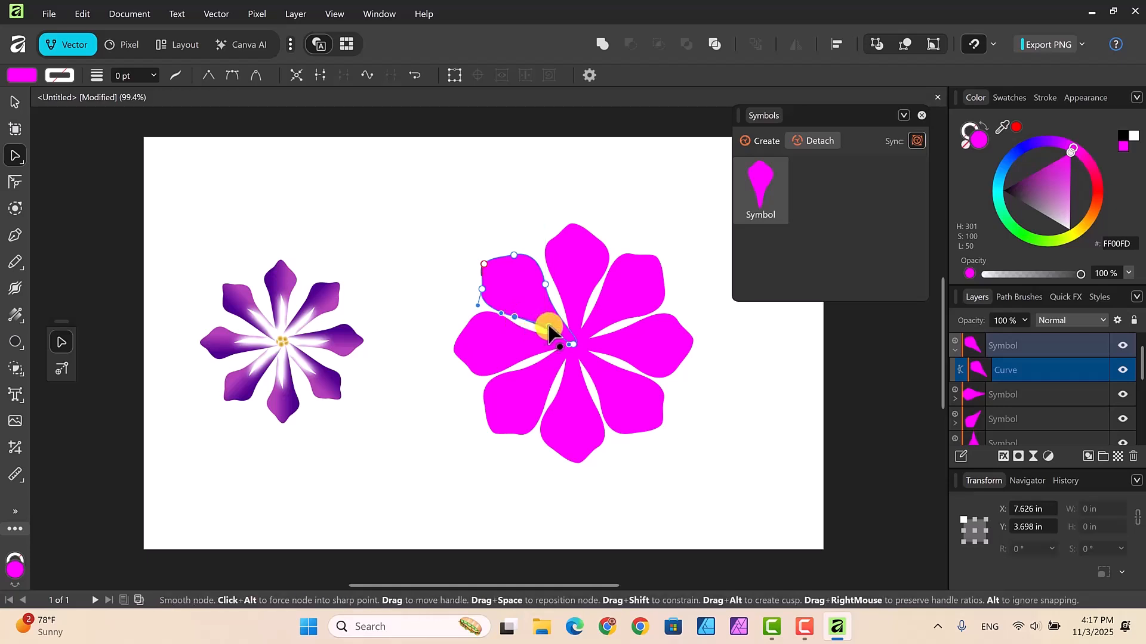
{"action": "left_click_drag", "start_coordinate": [548, 326], "coordinate": [552, 324]}
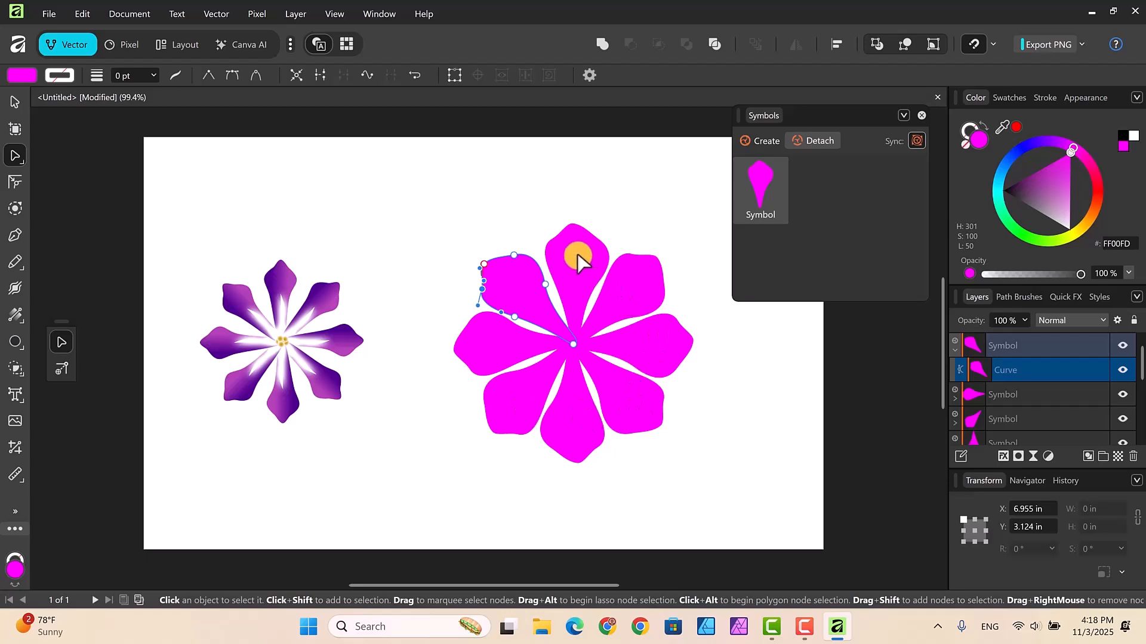
Pull the two shoulder nodes beside the petal's outer tip slightly inward, placing the lower one at about X 7 in, Y 3.03 in.
{"action": "left_click", "coordinate": [514, 258]}
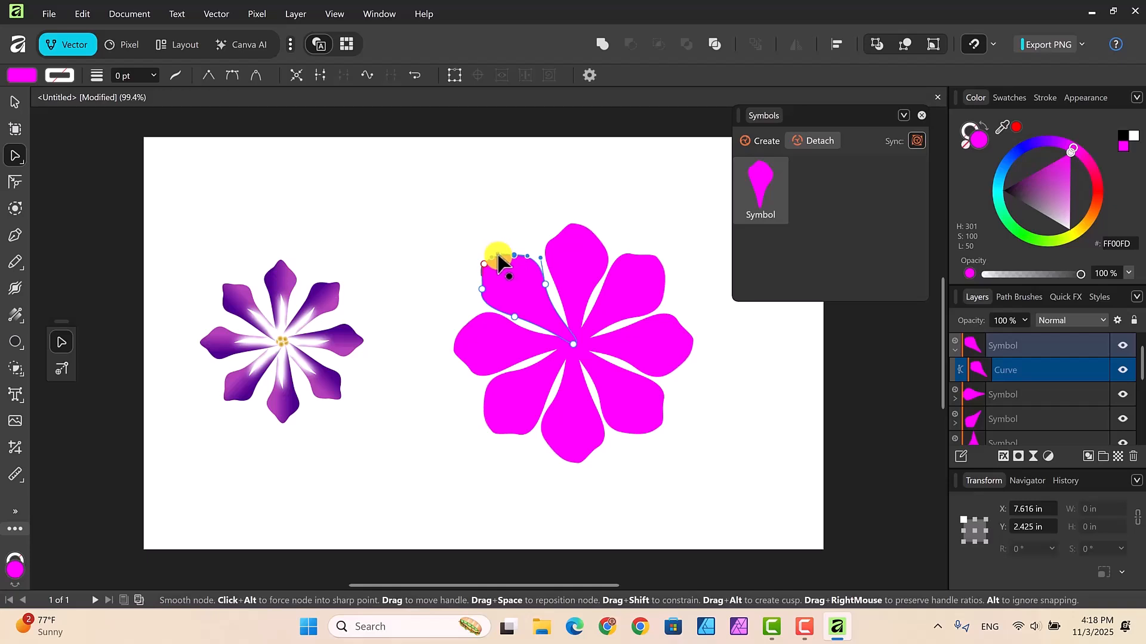
{"action": "left_click_drag", "start_coordinate": [498, 261], "coordinate": [485, 289]}
{"action": "left_click", "coordinate": [487, 286]}
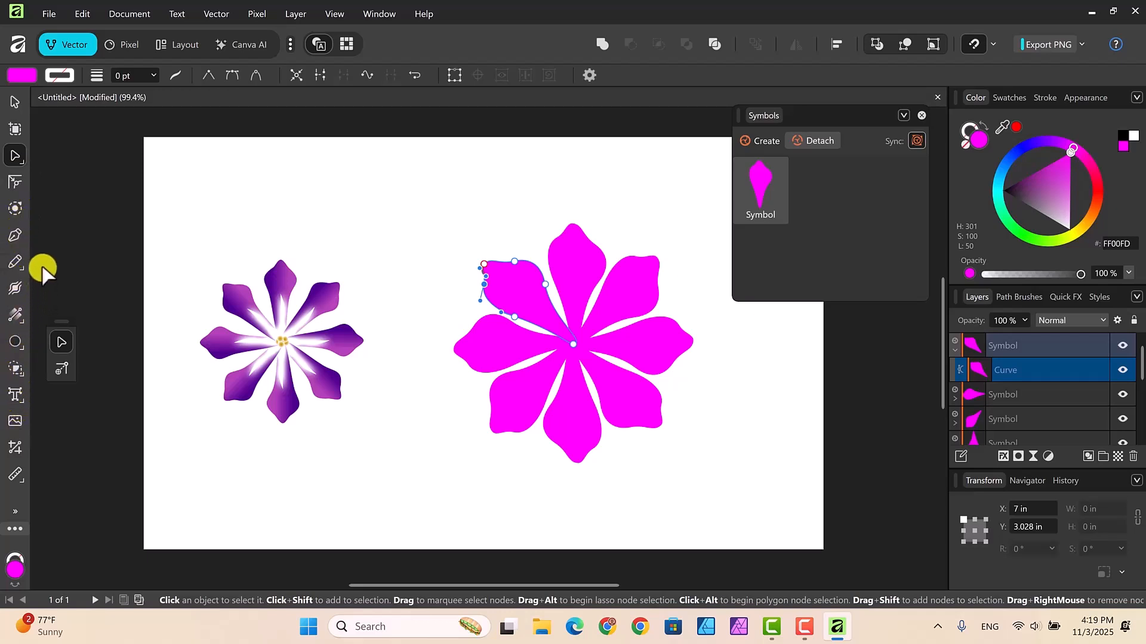
Apply a linear gradient fill to the petal curve and place its two ends on the petal's opposite side edges.
{"action": "left_click", "coordinate": [17, 317]}
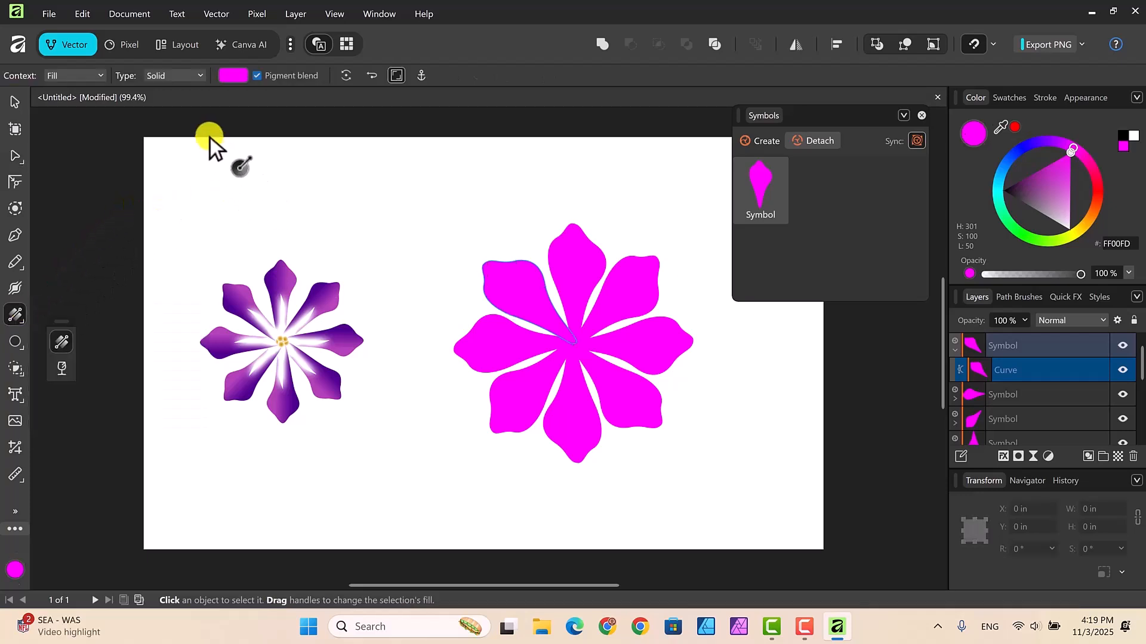
{"action": "left_click", "coordinate": [200, 76]}
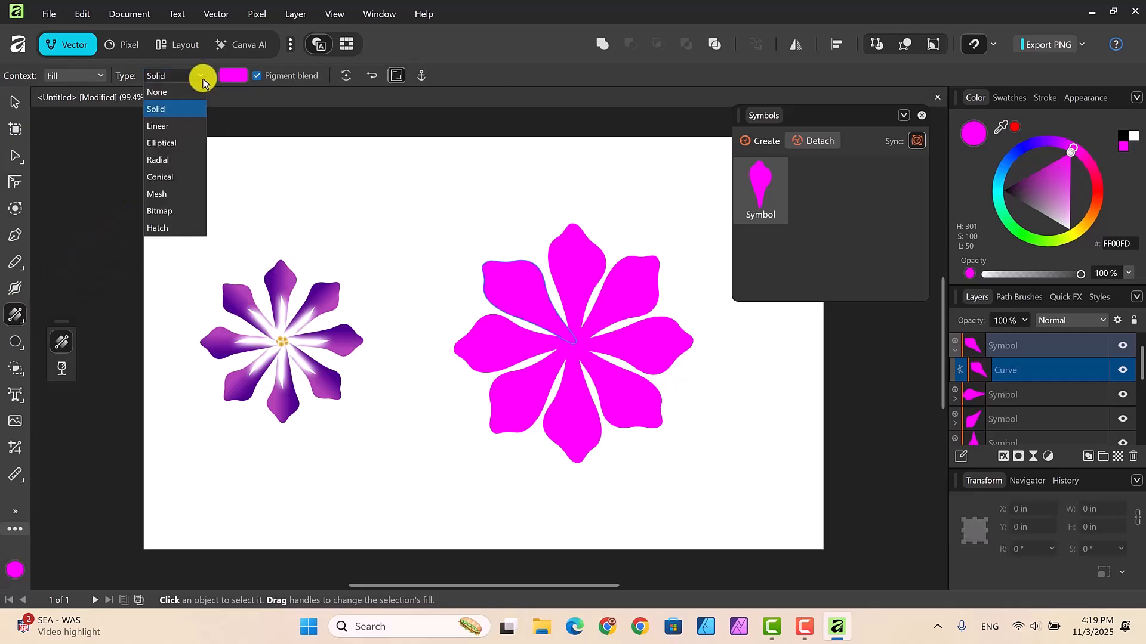
{"action": "left_click", "coordinate": [174, 126]}
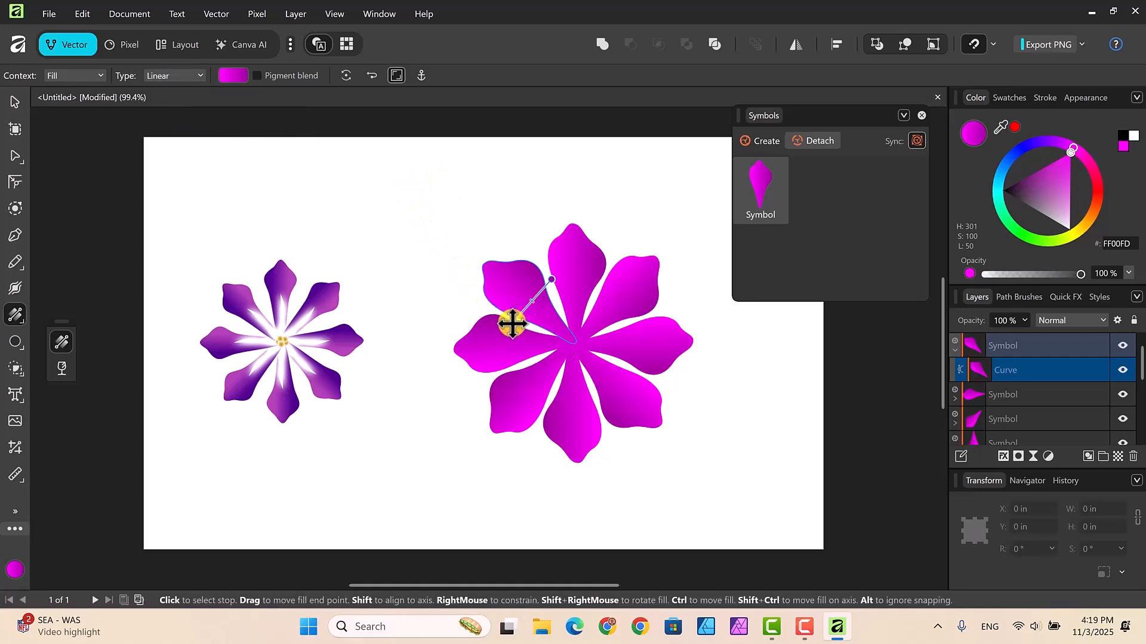
{"action": "left_click_drag", "start_coordinate": [512, 323], "coordinate": [514, 315]}
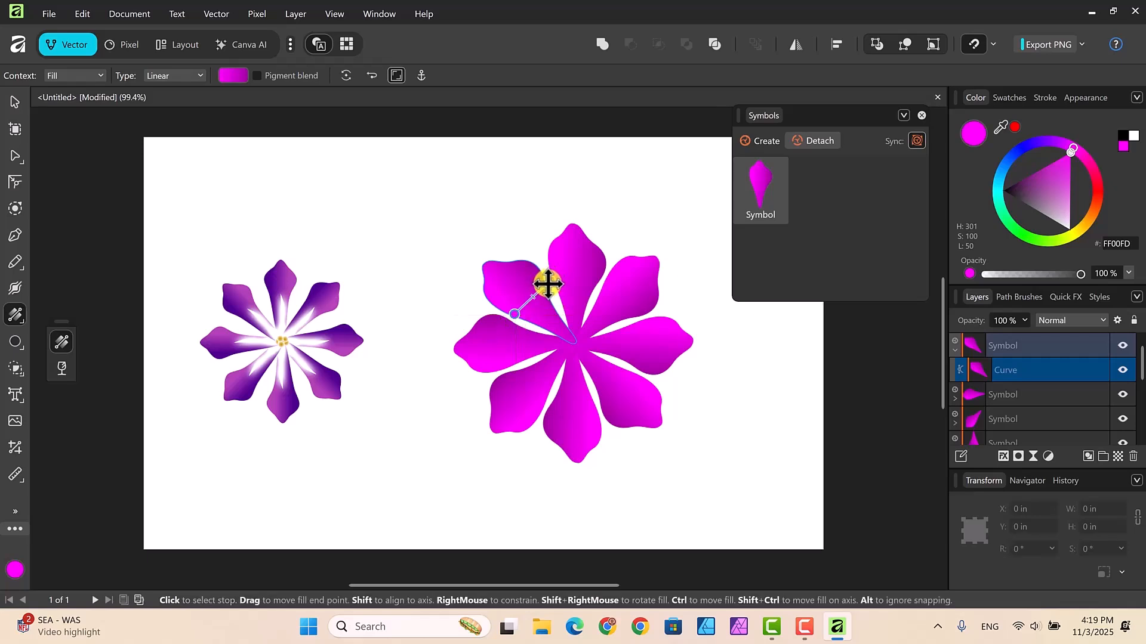
{"action": "left_click", "coordinate": [546, 286]}
{"action": "left_click_drag", "start_coordinate": [546, 286], "coordinate": [543, 288]}
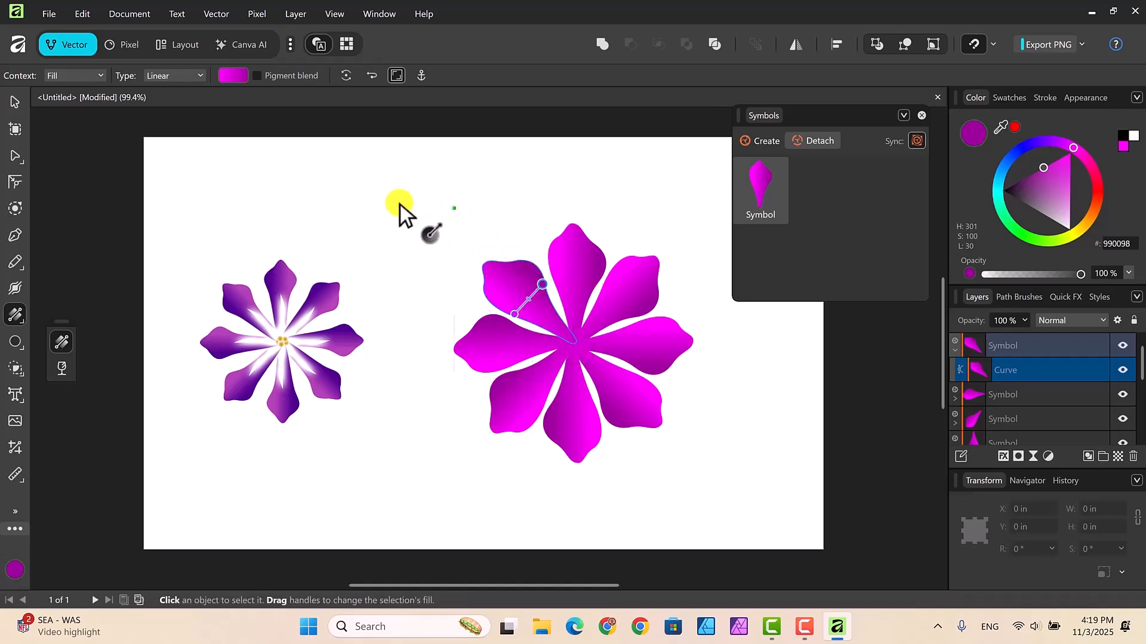
Lighten the gradient's starting stop to pink by setting its green value to 122.
{"action": "left_click", "coordinate": [228, 76]}
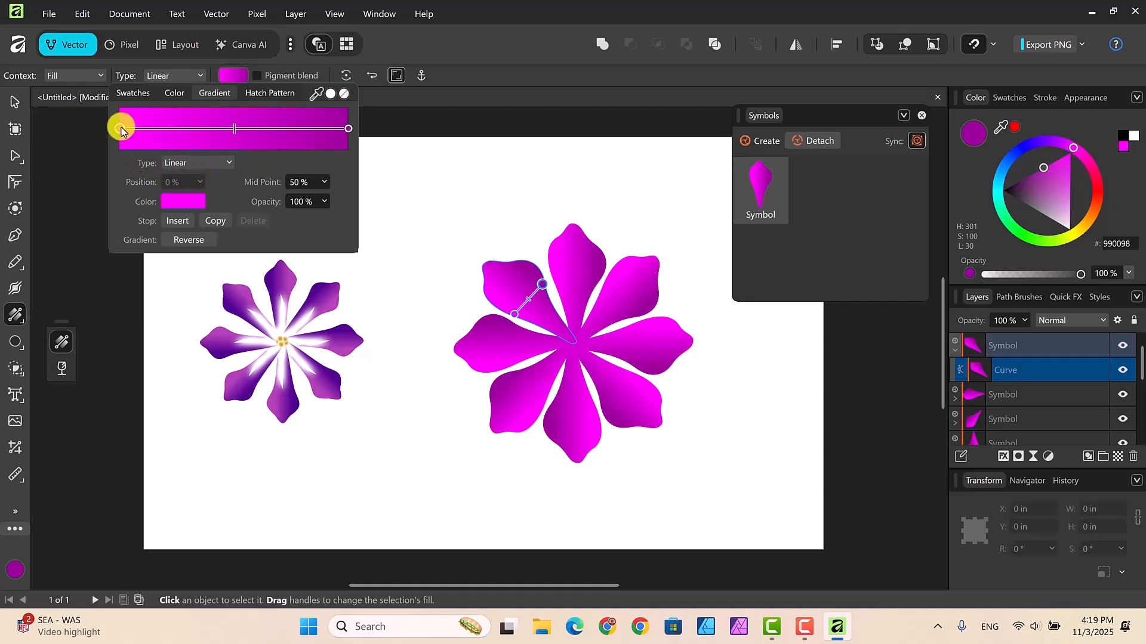
{"action": "left_click", "coordinate": [172, 204]}
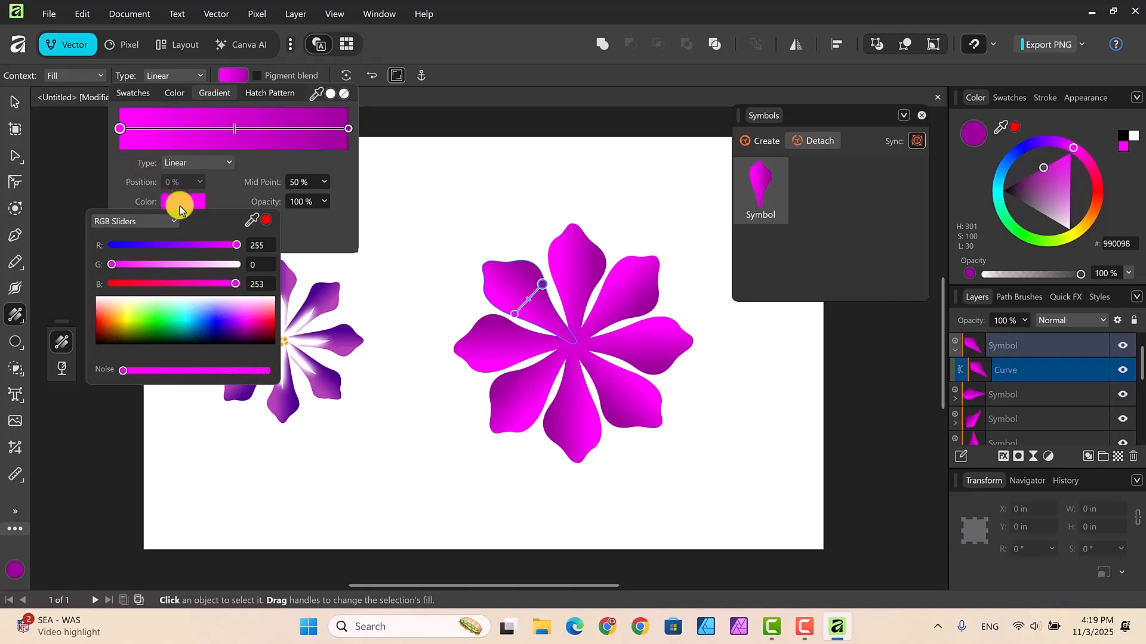
{"action": "left_click", "coordinate": [171, 263]}
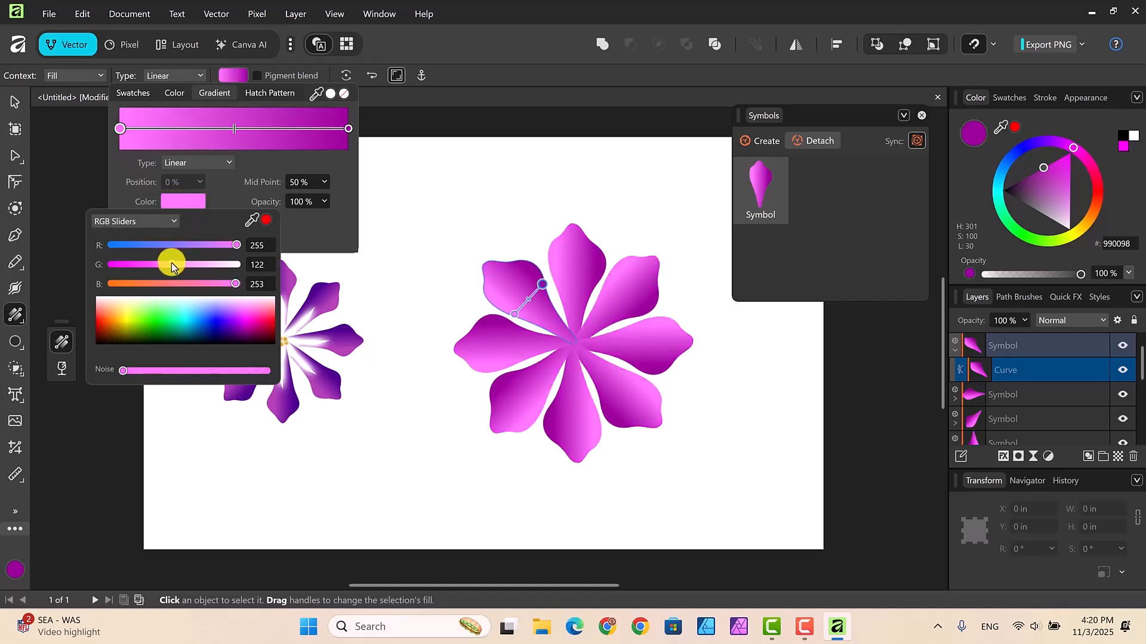
Recolor the gradient's end stop to hot pink by setting its red value to 252, then deselect the petal.
{"action": "left_click", "coordinate": [351, 128]}
{"action": "left_click", "coordinate": [349, 129]}
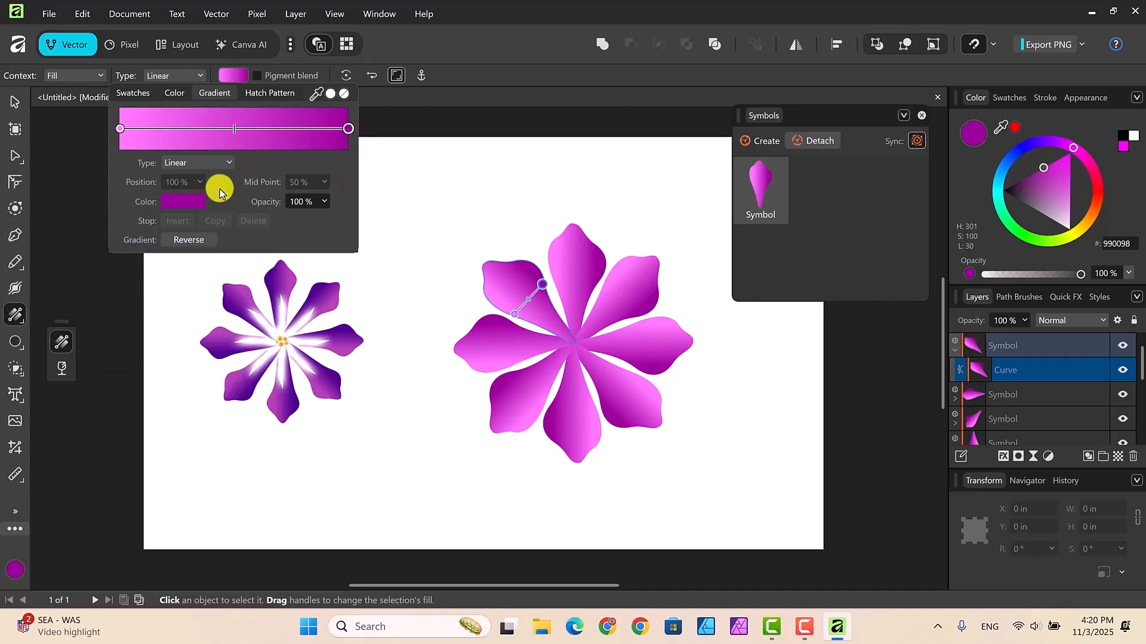
{"action": "left_click", "coordinate": [181, 201]}
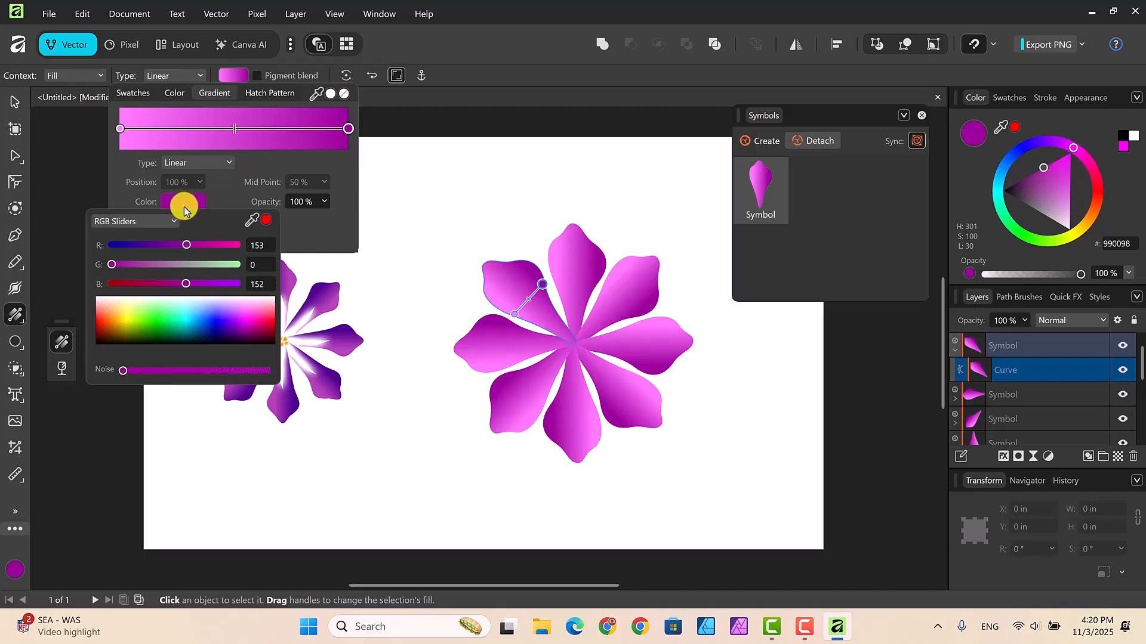
{"action": "left_click", "coordinate": [235, 244]}
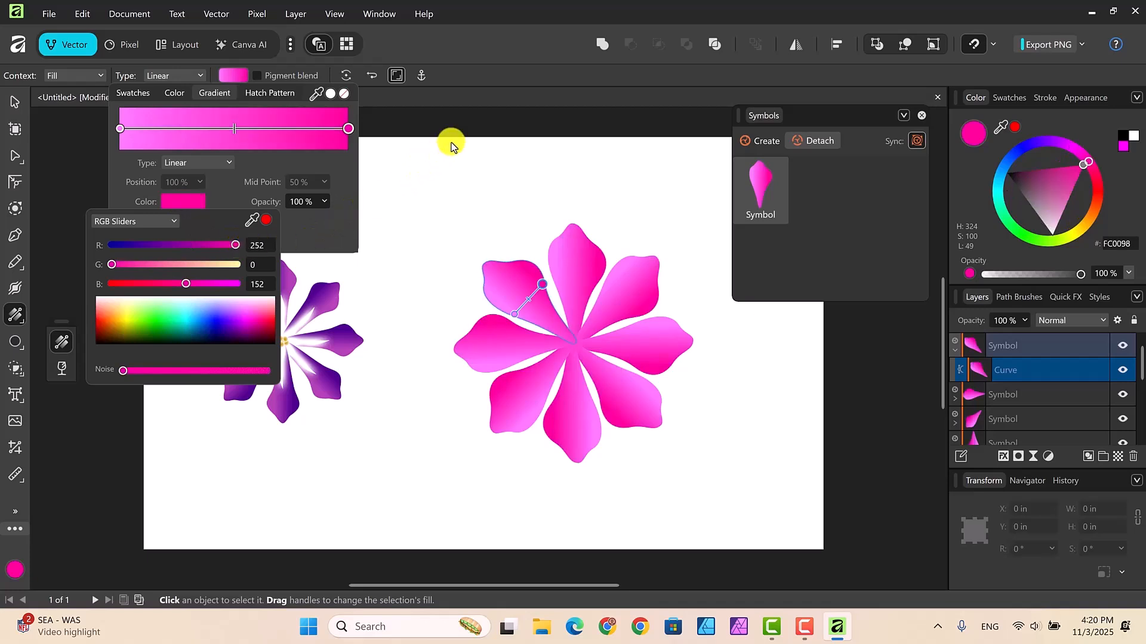
{"action": "left_click", "coordinate": [415, 119]}
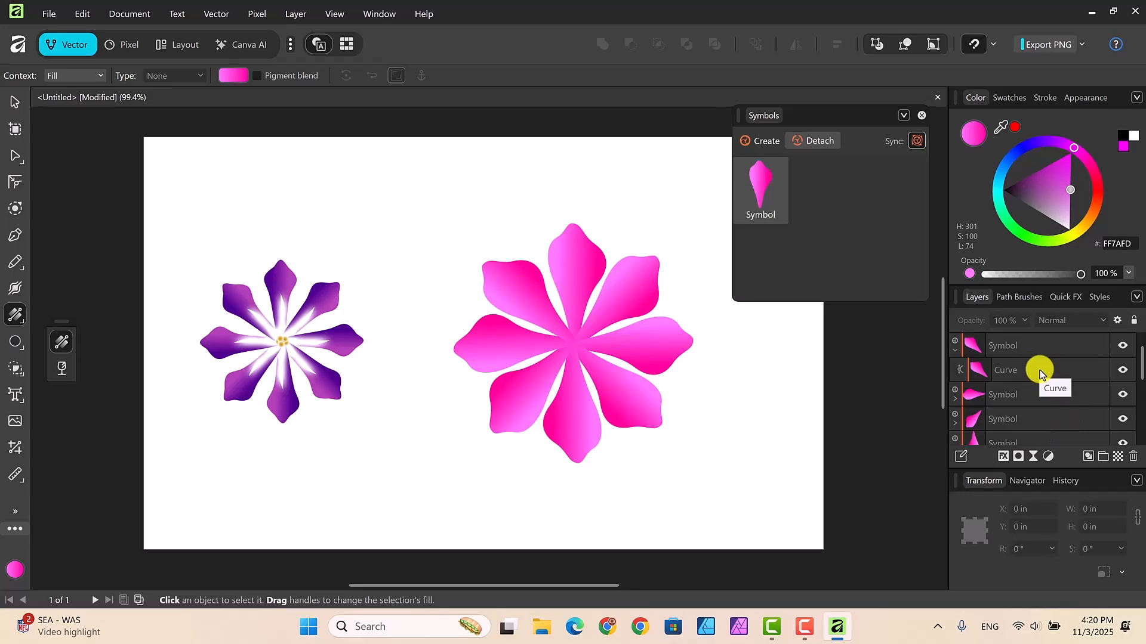
With snapping off, draw a closed narrow triangular spike with the Pen tool inside the petal symbol, running from the petal's upper middle to the flower center.
{"action": "left_click", "coordinate": [1039, 374]}
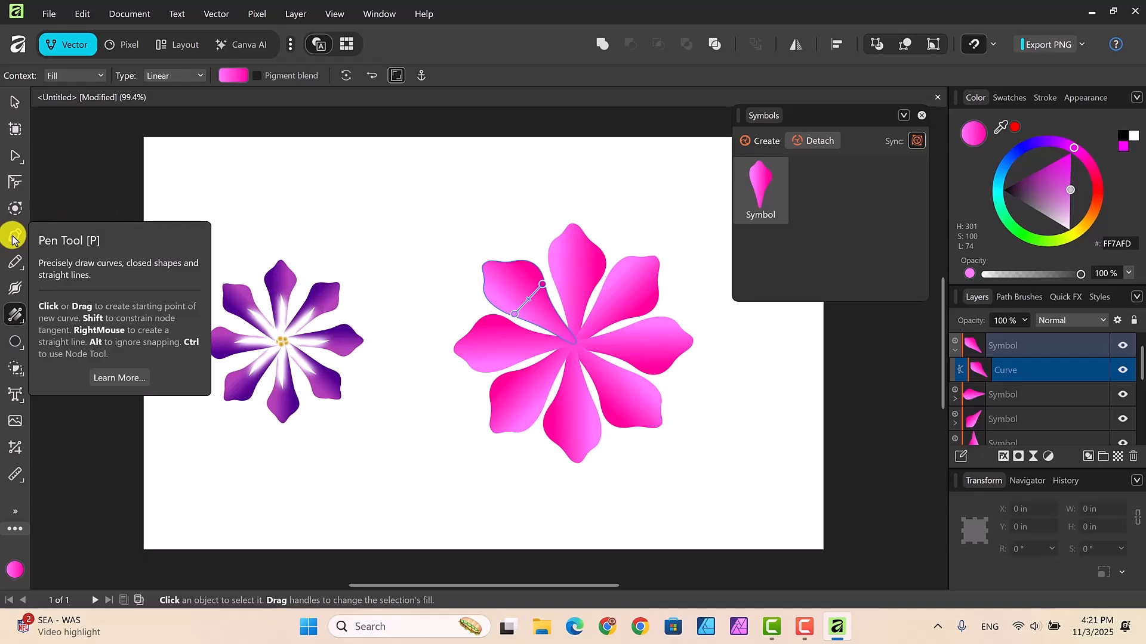
{"action": "left_click", "coordinate": [14, 236]}
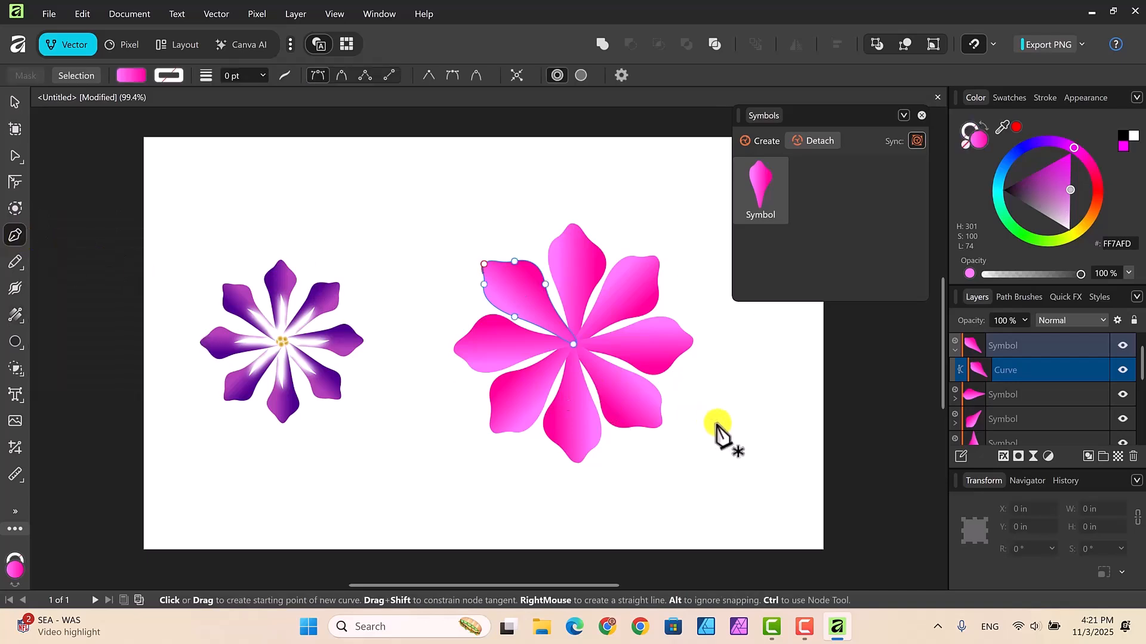
{"action": "key", "text": "ctrl"}
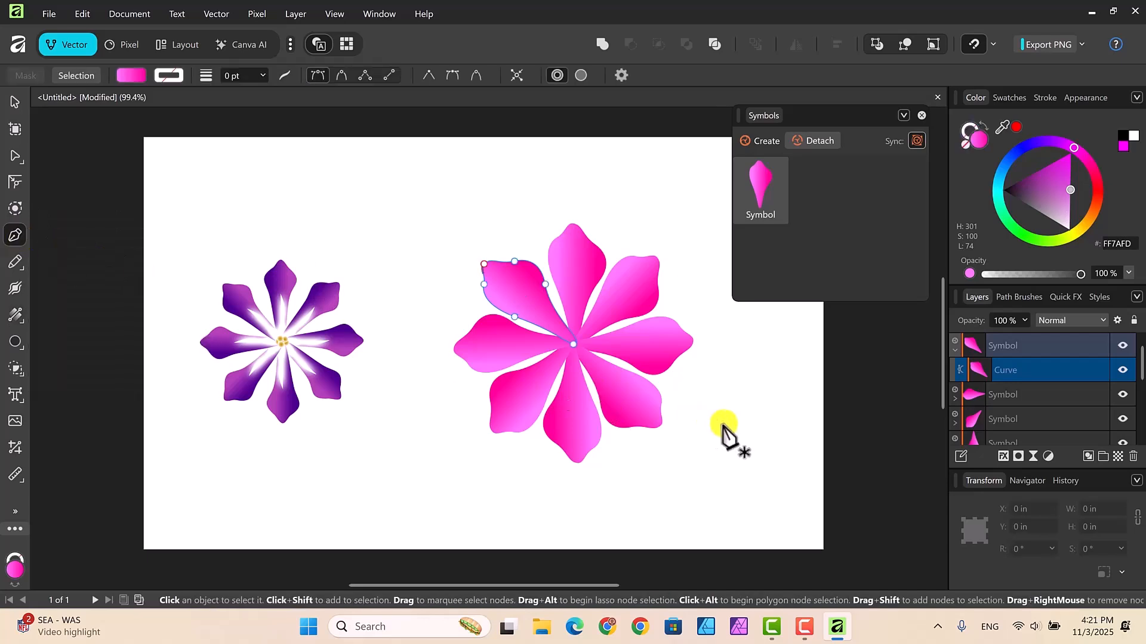
{"action": "scroll", "coordinate": [724, 425], "scroll_direction": "up", "scroll_amount": 3}
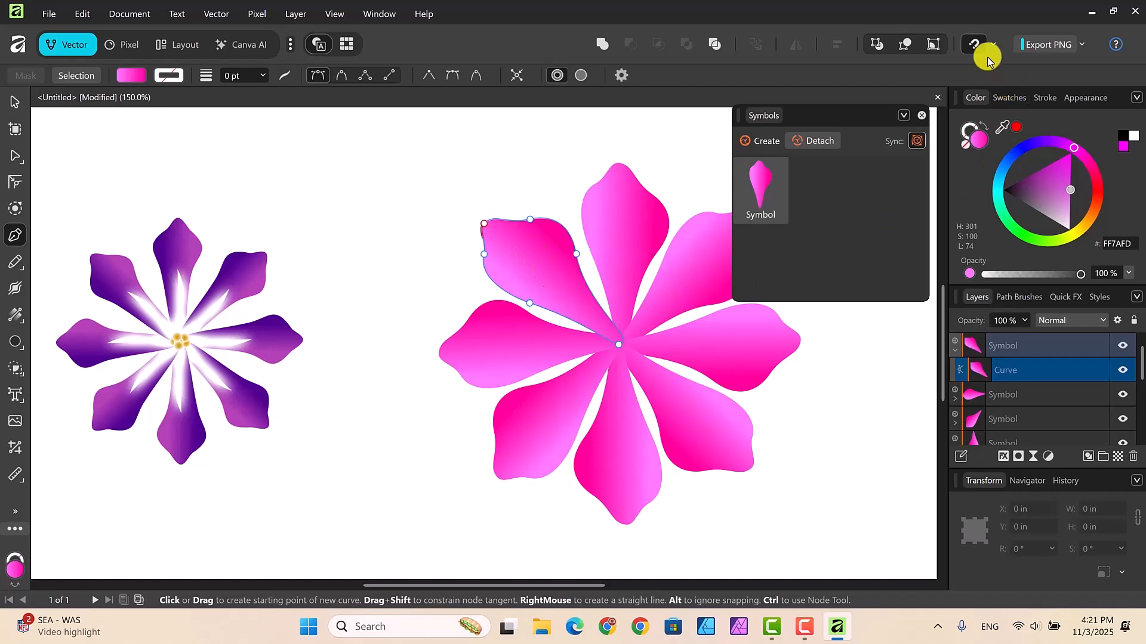
{"action": "left_click", "coordinate": [968, 46]}
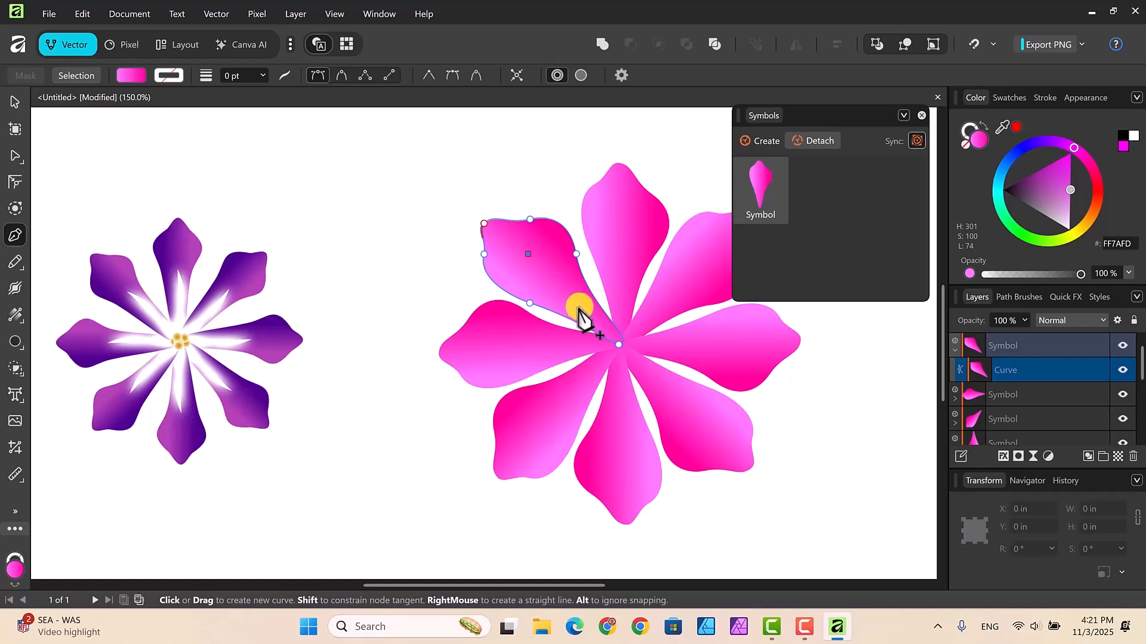
{"action": "left_click", "coordinate": [616, 335]}
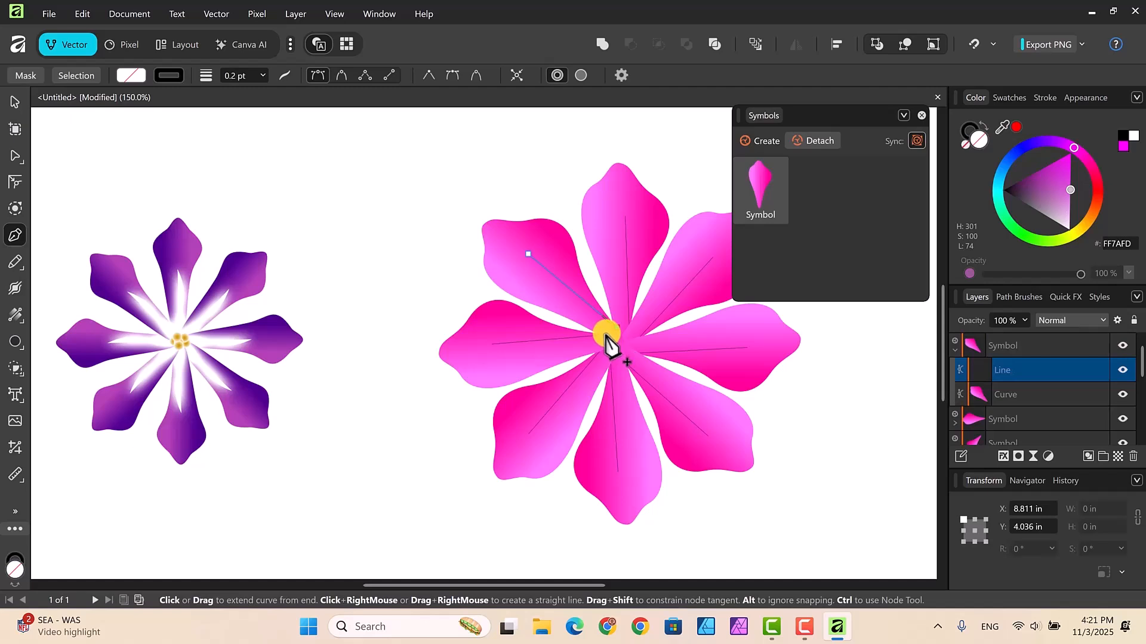
{"action": "left_click", "coordinate": [607, 335]}
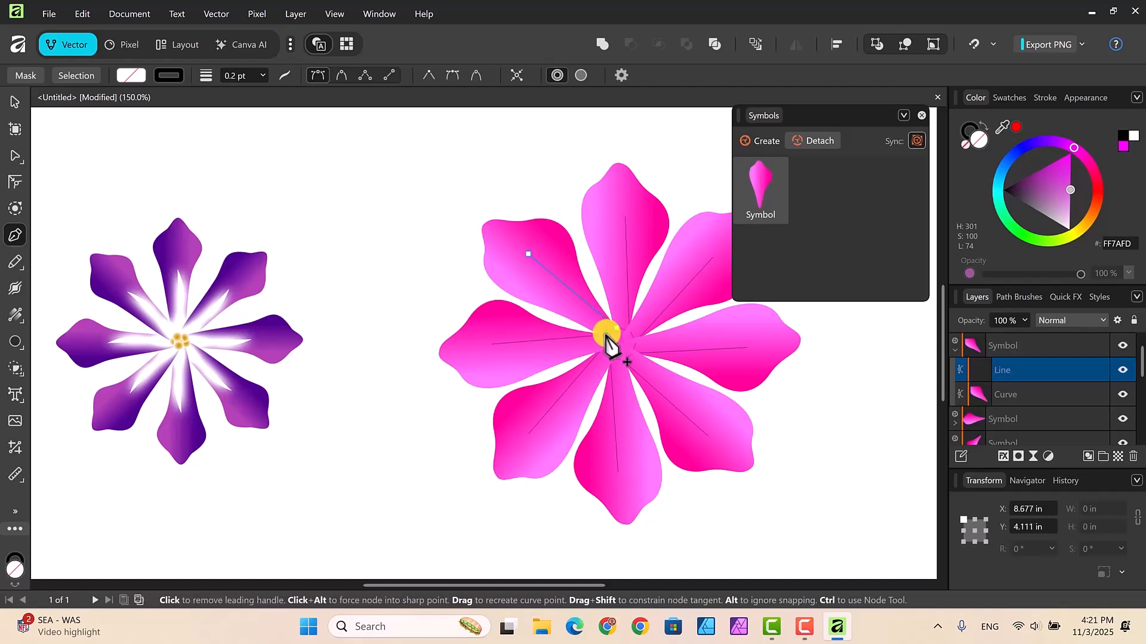
{"action": "left_click", "coordinate": [528, 258]}
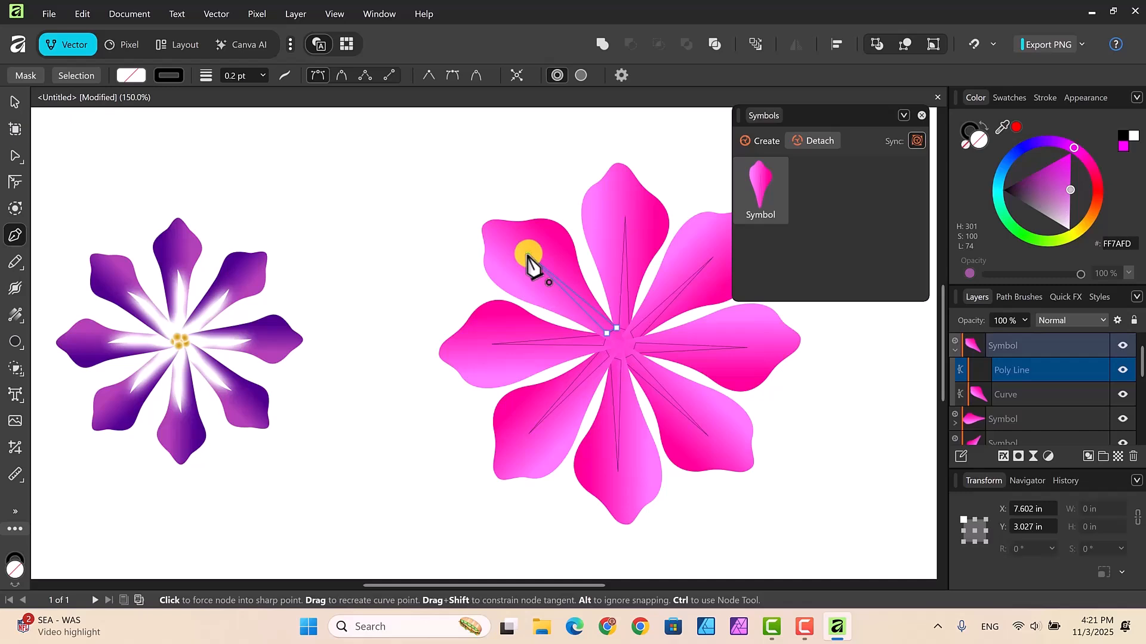
Give the triangular spike a white fill and remove its stroke.
{"action": "left_click", "coordinate": [978, 141]}
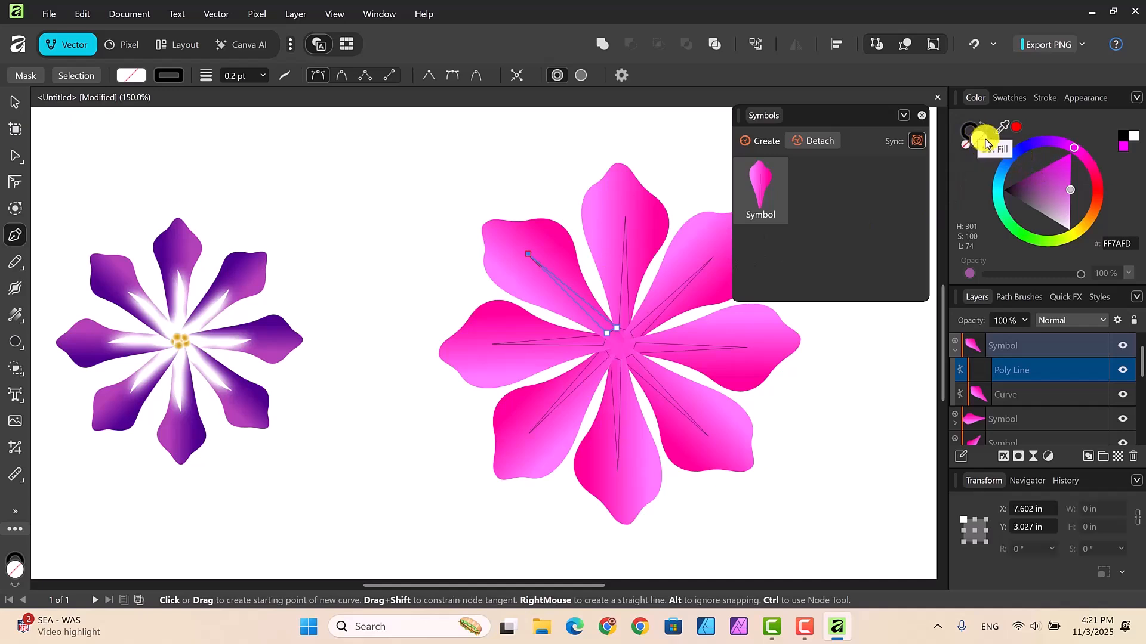
{"action": "left_click", "coordinate": [1134, 137]}
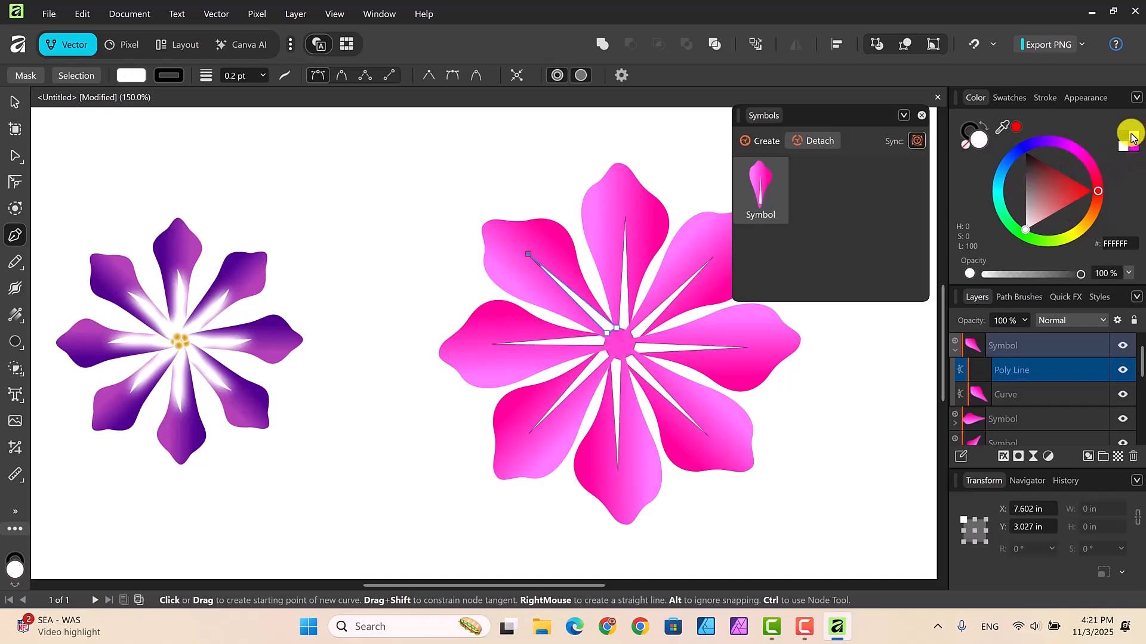
{"action": "left_click", "coordinate": [967, 140]}
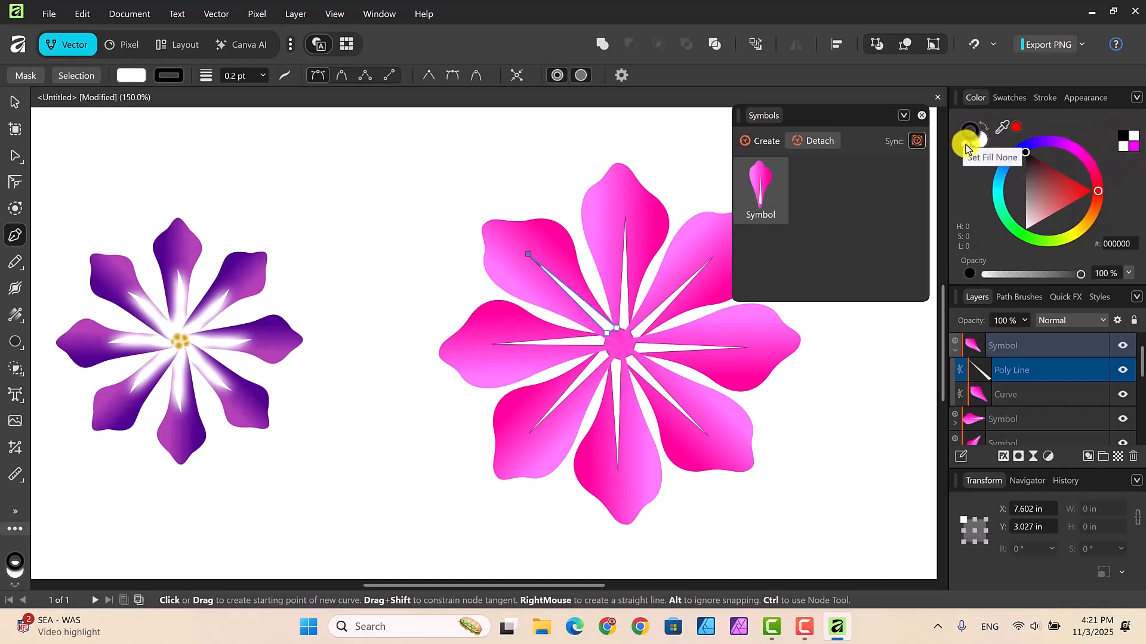
{"action": "left_click", "coordinate": [966, 146]}
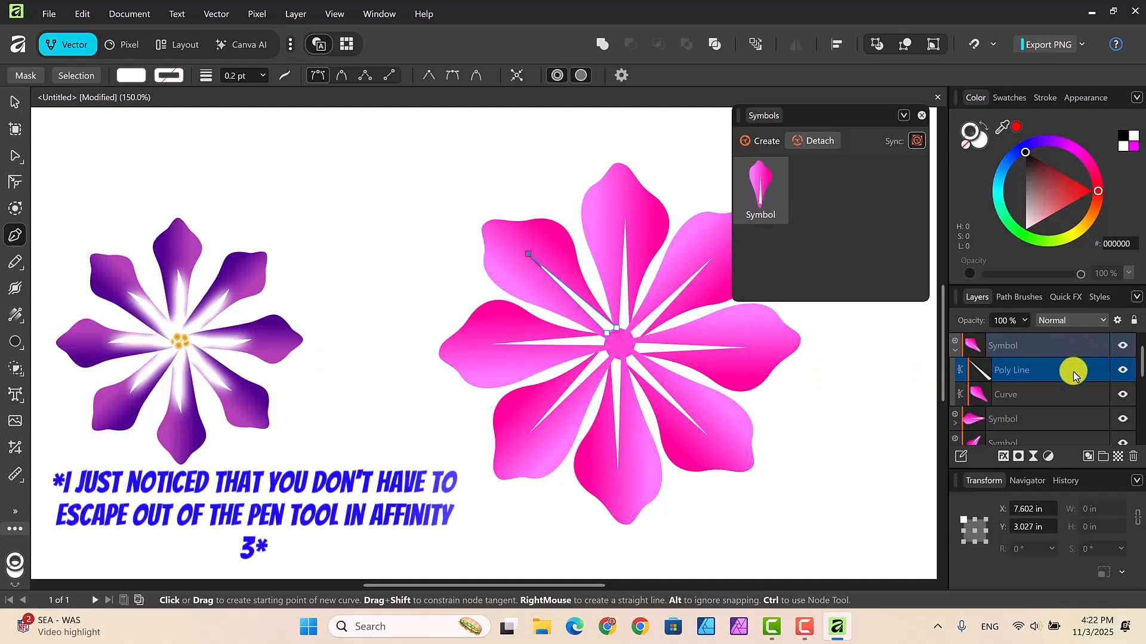
Add a white Outer Glow effect to the spike with a radius of 59.6 px and an intensity of 68%.
{"action": "left_click", "coordinate": [1003, 457]}
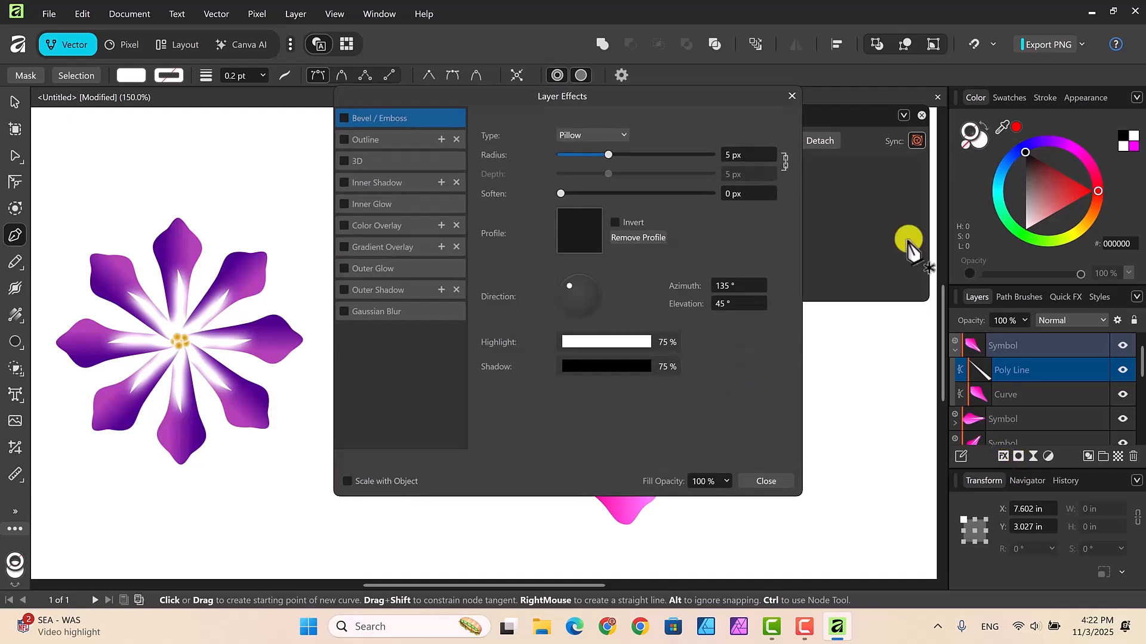
{"action": "left_click_drag", "start_coordinate": [647, 97], "coordinate": [330, 108]}
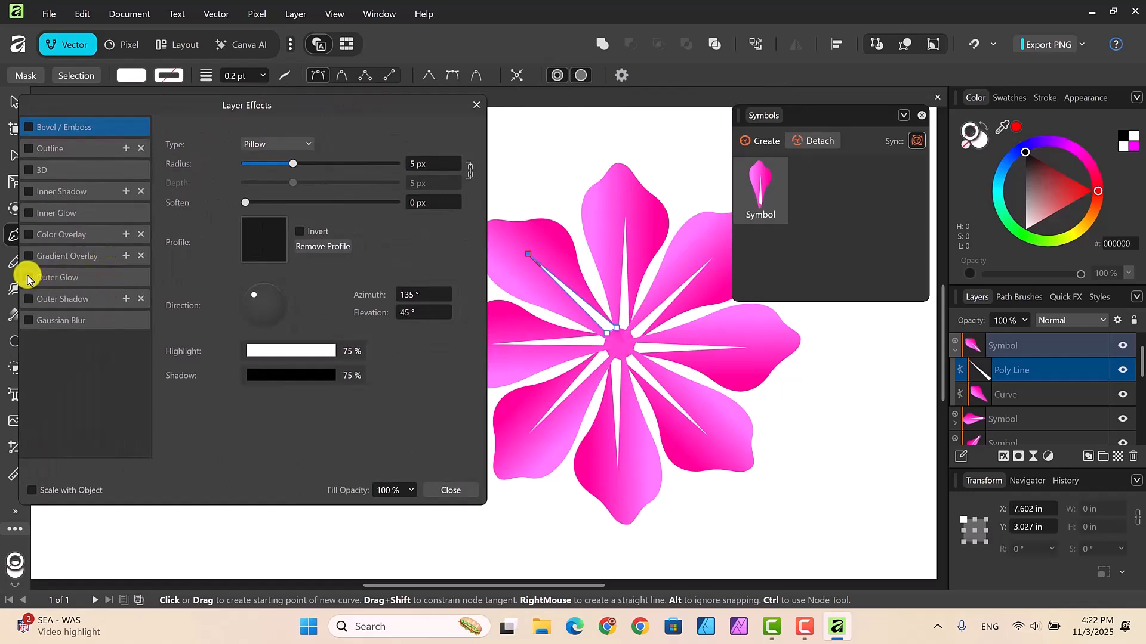
{"action": "left_click", "coordinate": [80, 279]}
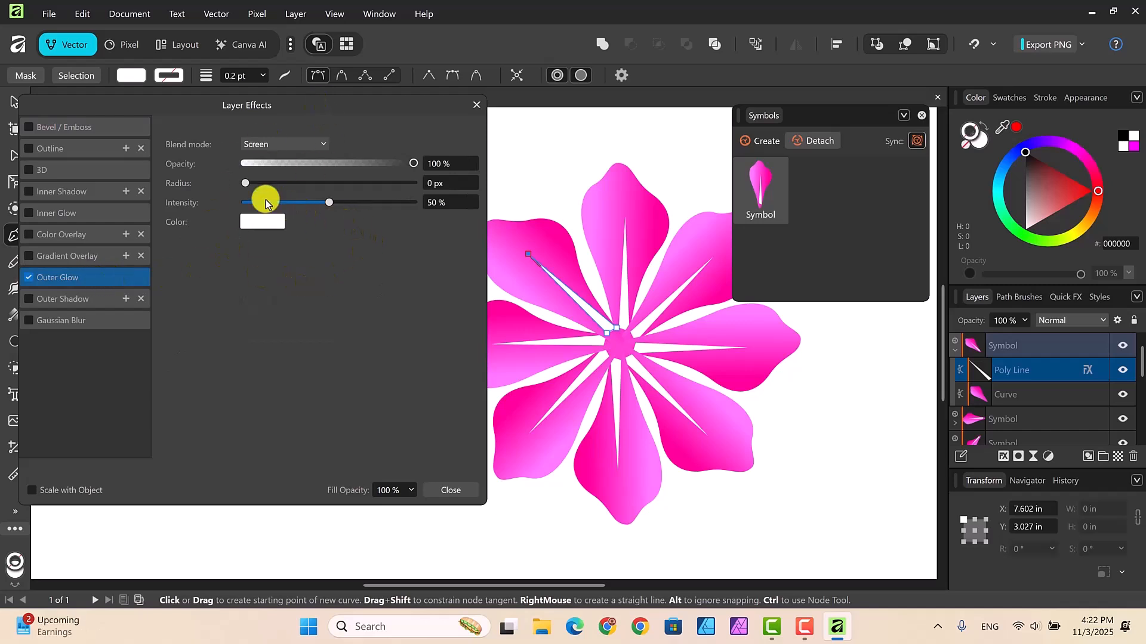
{"action": "left_click_drag", "start_coordinate": [244, 185], "coordinate": [398, 186]}
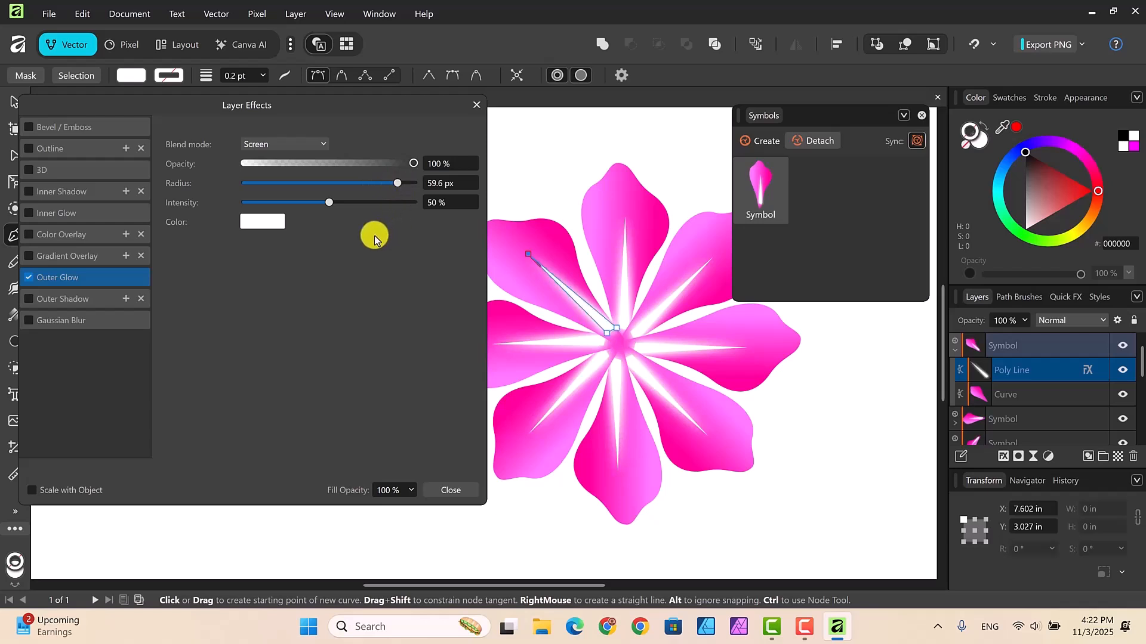
{"action": "left_click_drag", "start_coordinate": [327, 203], "coordinate": [359, 210]}
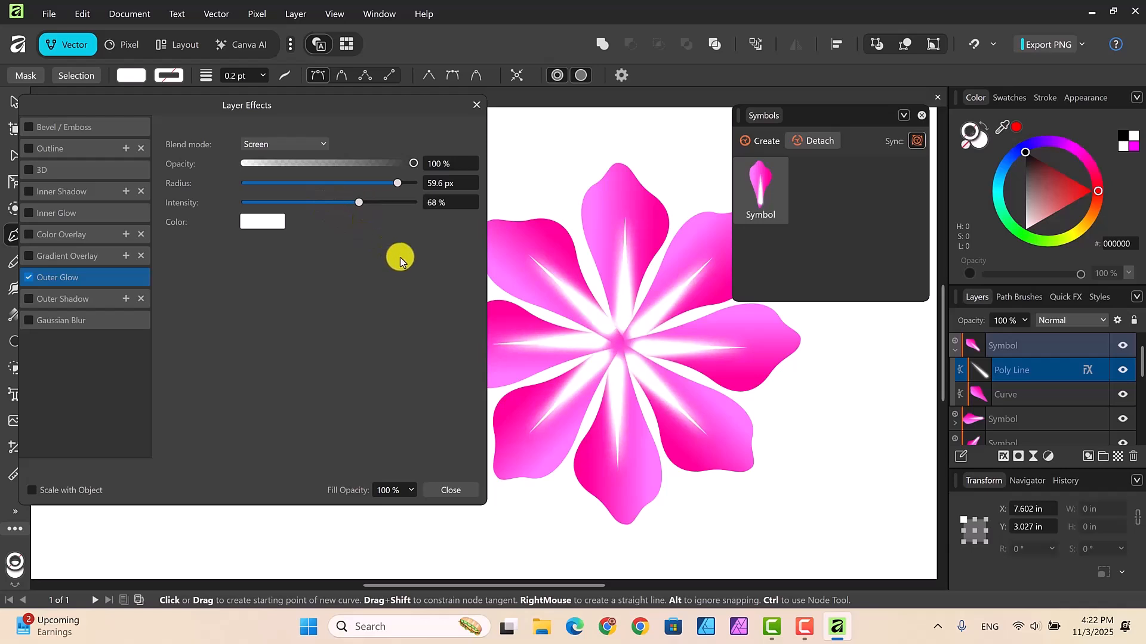
{"action": "left_click", "coordinate": [454, 493]}
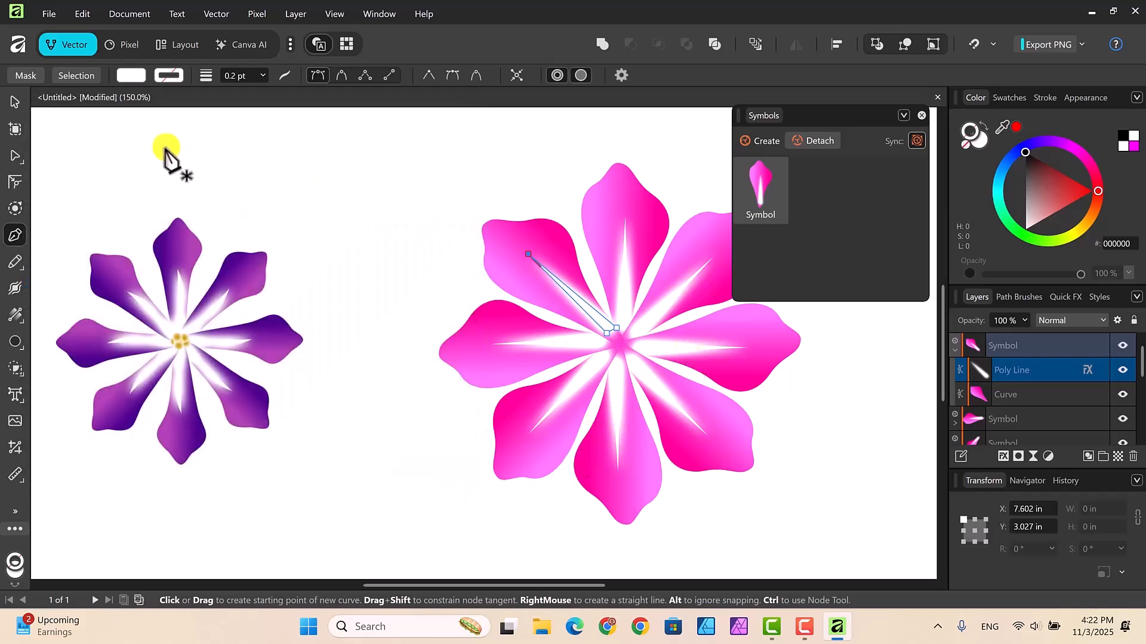
Enlarge the glowing spike toward both the flower center and the petal tip, to about 1.772 in wide and 1.613 in high.
{"action": "left_click", "coordinate": [12, 103]}
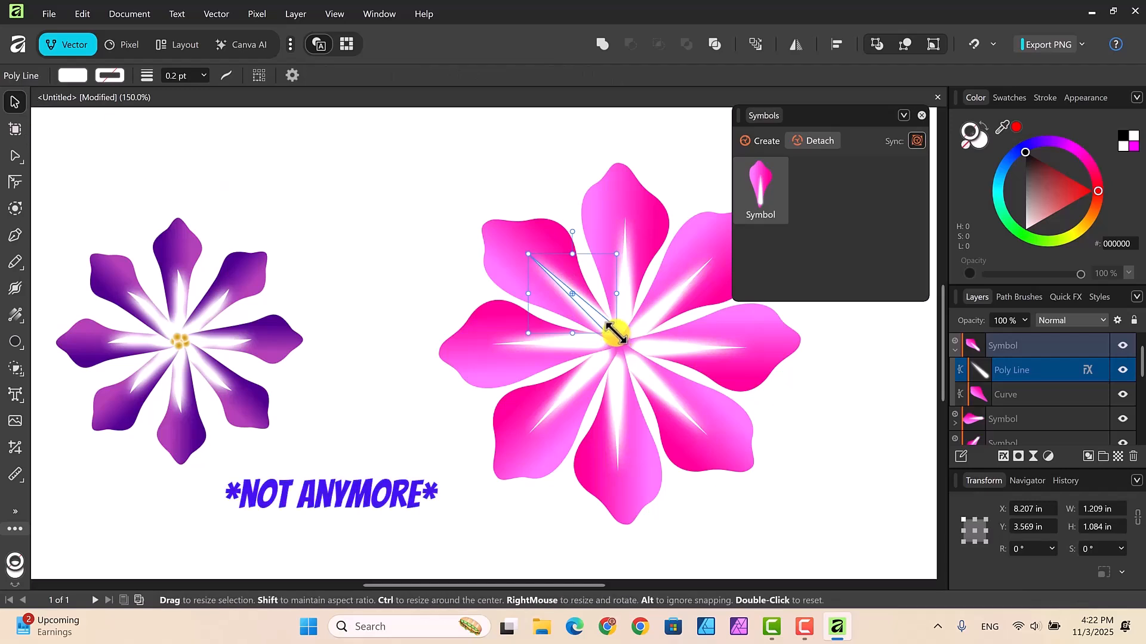
{"action": "left_click_drag", "start_coordinate": [614, 334], "coordinate": [623, 345]}
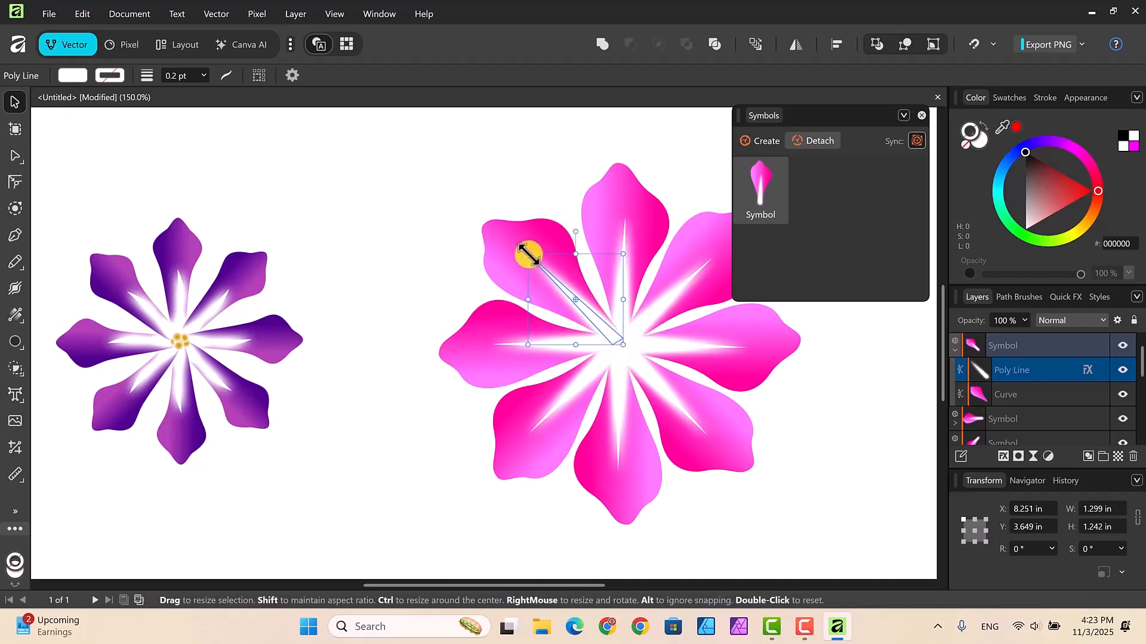
{"action": "left_click_drag", "start_coordinate": [528, 254], "coordinate": [493, 227]}
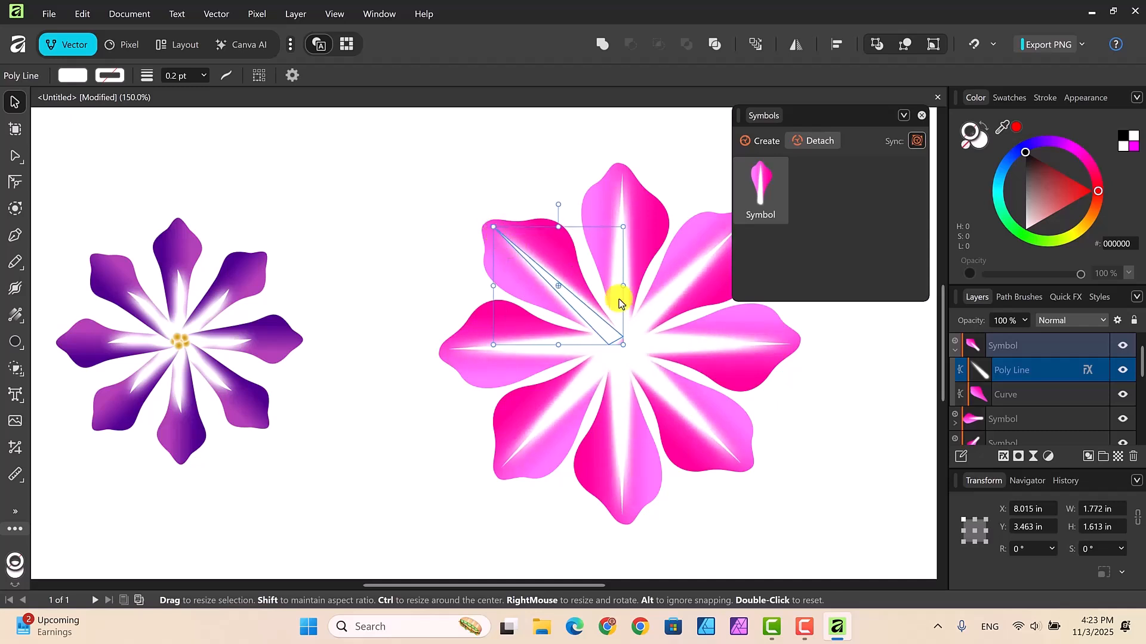
{"action": "left_click", "coordinate": [843, 425]}
Resize the upper-left petal symbol from its inner end at the flower center to about 1.184 by 2.464 in, then deselect it.
{"action": "left_click", "coordinate": [611, 339]}
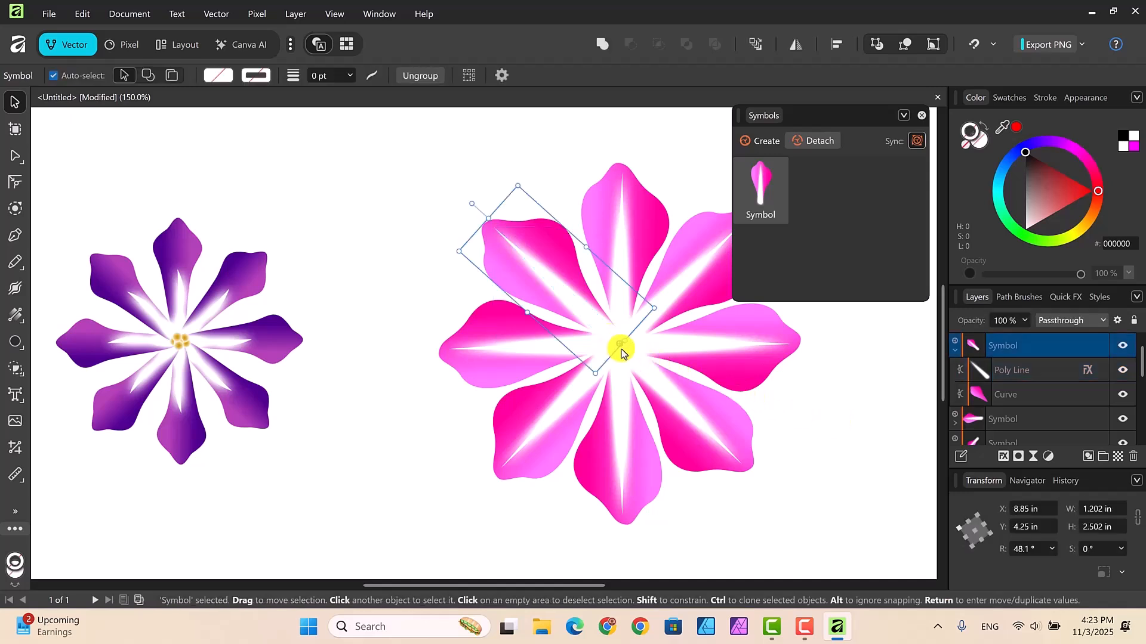
{"action": "left_click_drag", "start_coordinate": [623, 341], "coordinate": [629, 344]}
{"action": "left_click", "coordinate": [844, 416]}
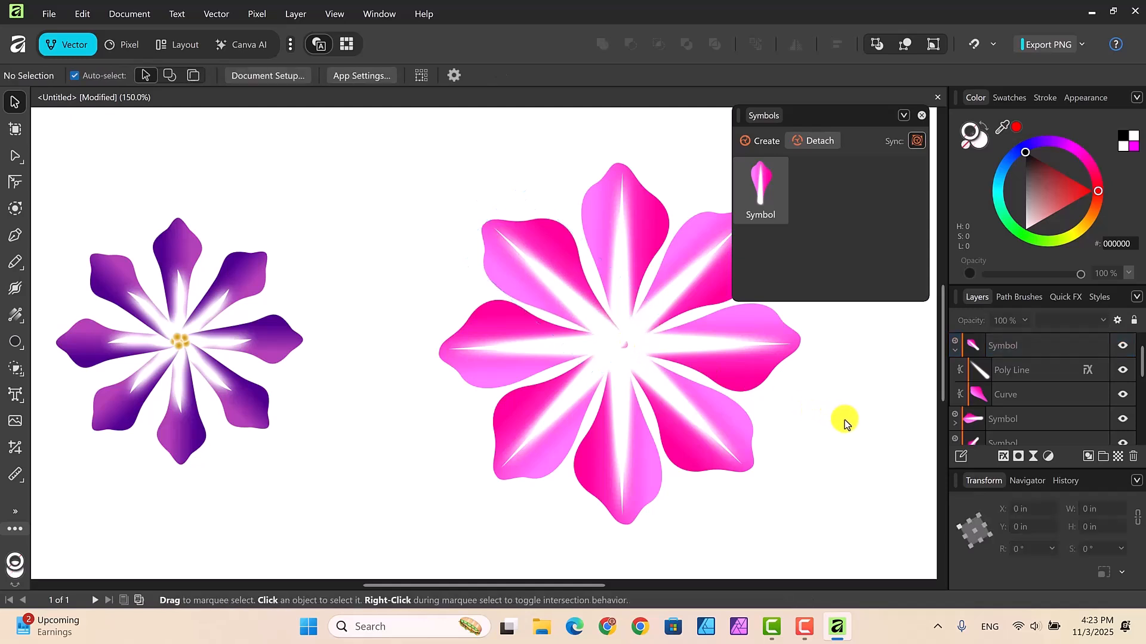
{"action": "left_click", "coordinate": [623, 346]}
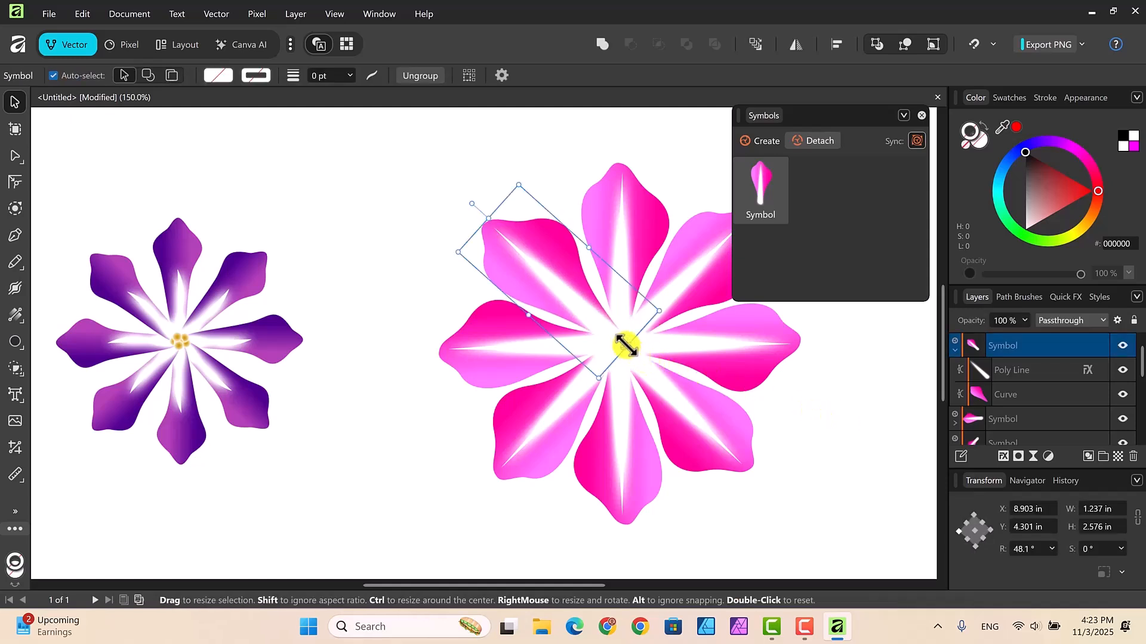
{"action": "left_click_drag", "start_coordinate": [625, 343], "coordinate": [614, 345]}
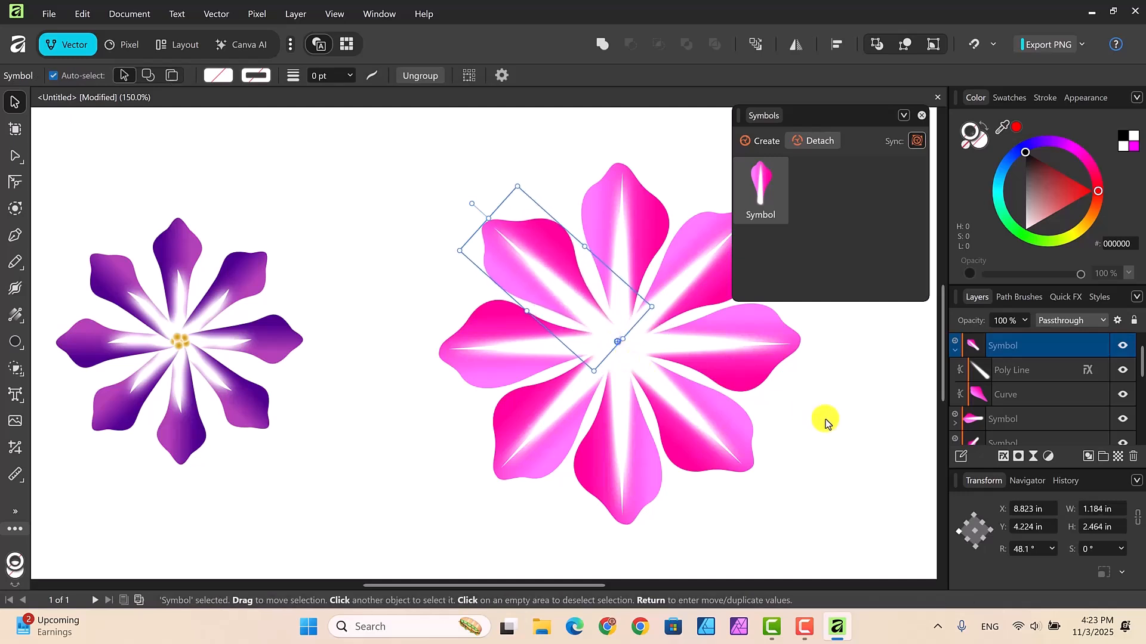
{"action": "left_click", "coordinate": [829, 420]}
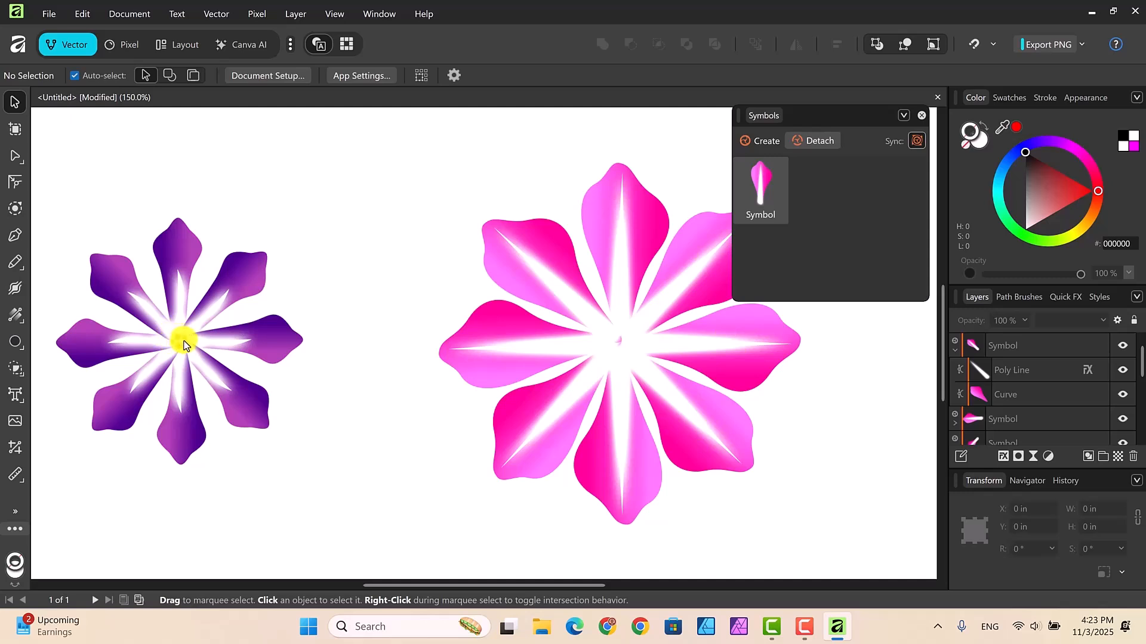
Close the Symbols panel and draw a circle about 0.163 in across in the empty area beside the flower's upper-right petal.
{"action": "left_click", "coordinate": [922, 117]}
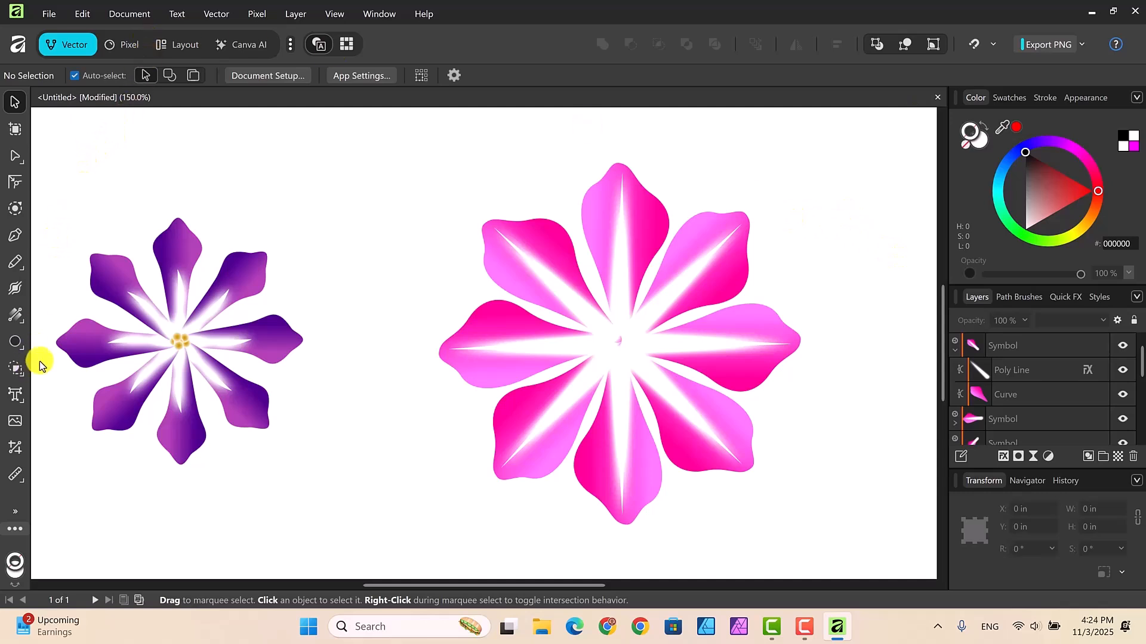
{"action": "left_click", "coordinate": [22, 349]}
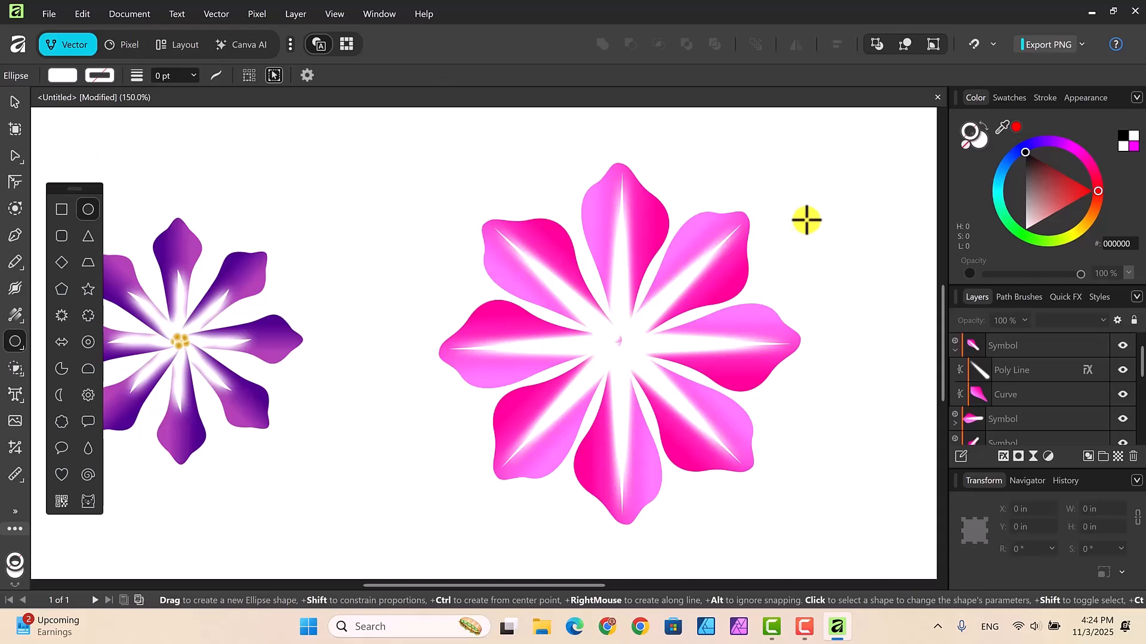
{"action": "left_click_drag", "start_coordinate": [806, 220], "coordinate": [816, 232]}
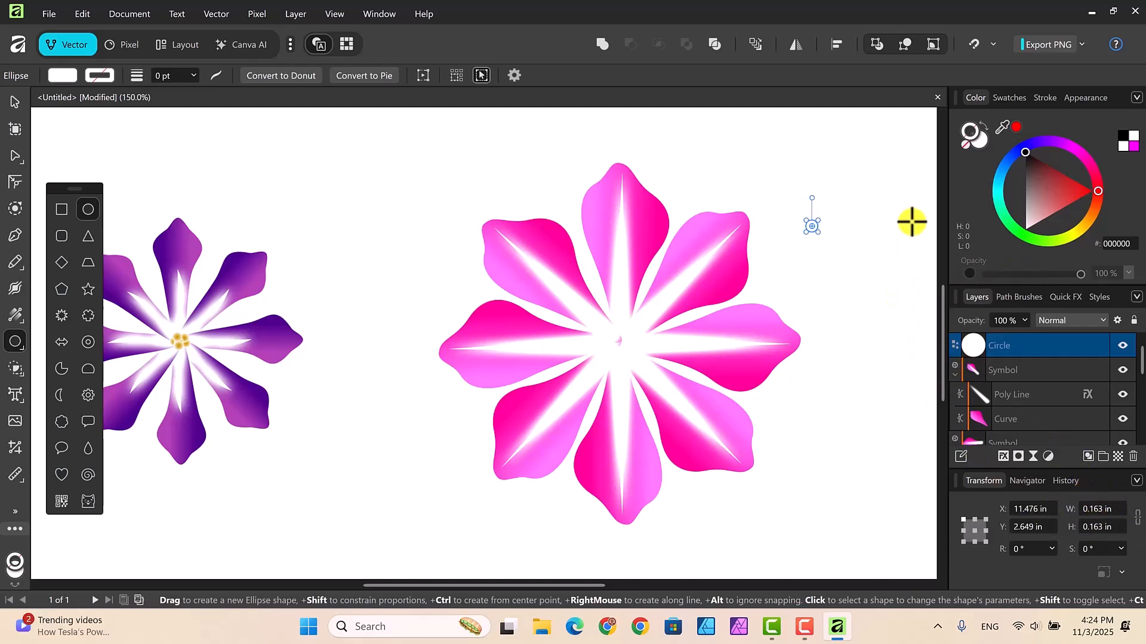
Fill the small circle with orange FFB400 and leave it without a stroke.
{"action": "left_click", "coordinate": [1084, 228]}
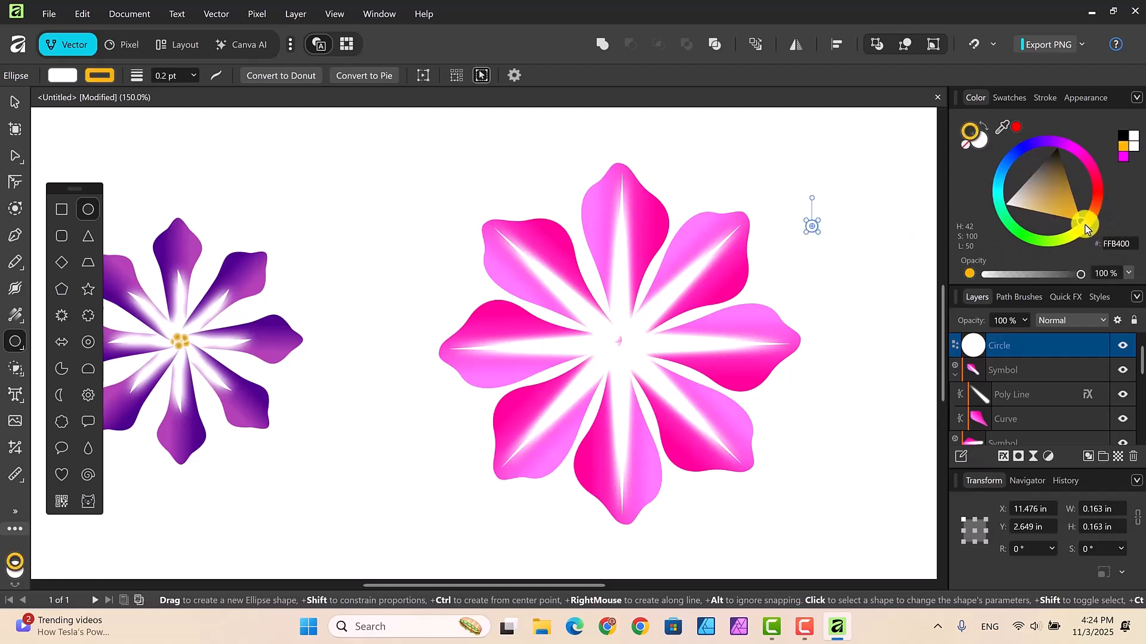
{"action": "left_click", "coordinate": [966, 144]}
{"action": "left_click", "coordinate": [983, 144]}
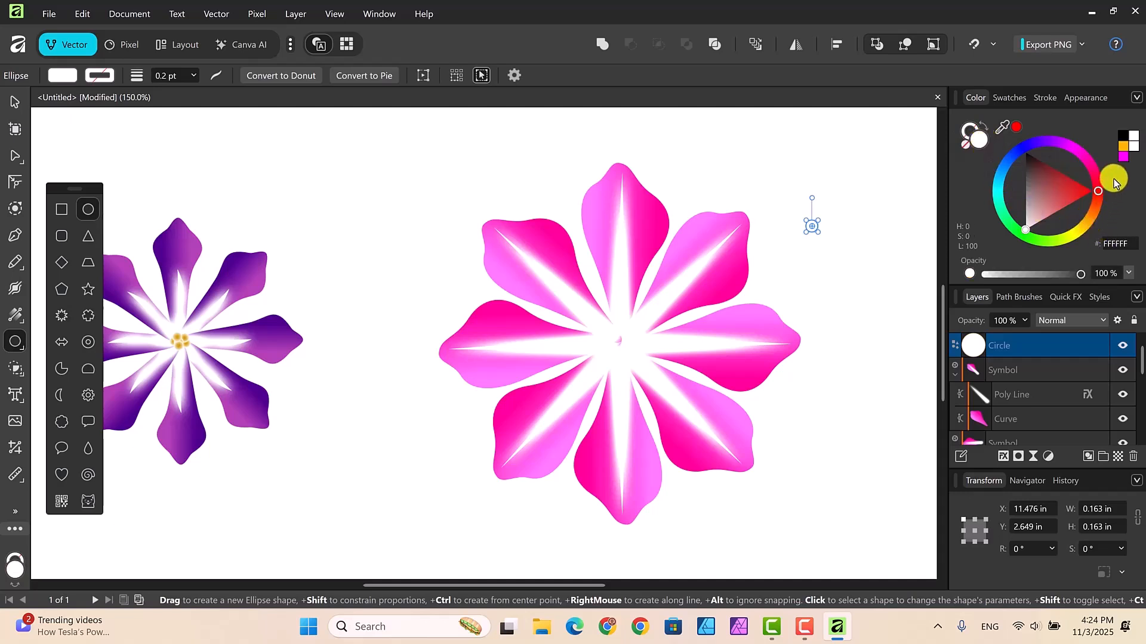
{"action": "left_click", "coordinate": [1122, 146]}
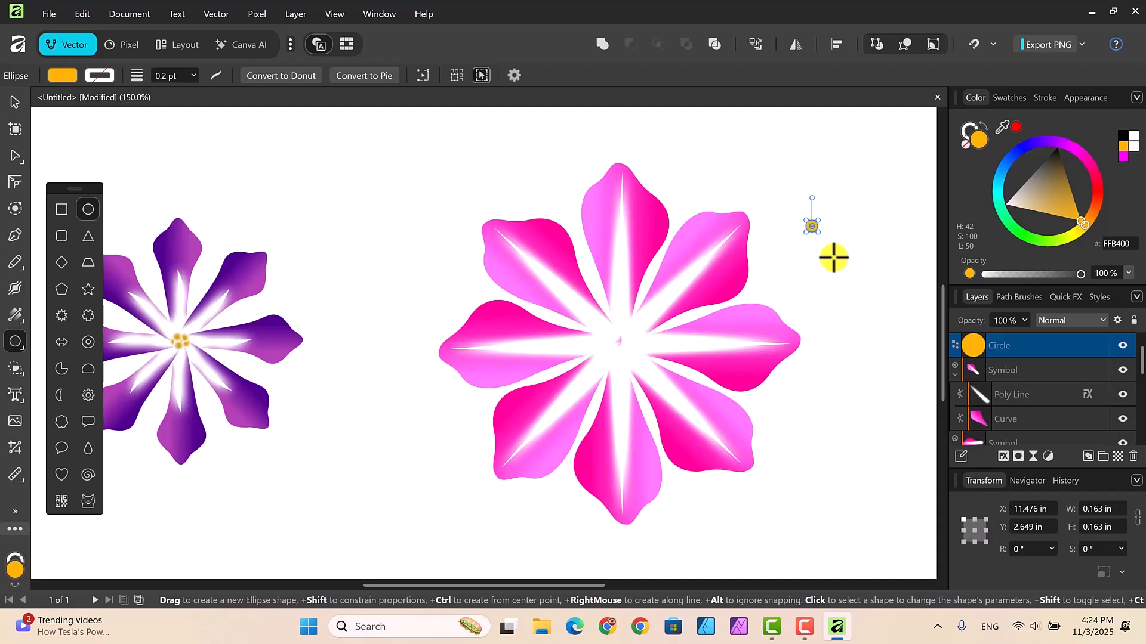
Duplicate the small orange circle four times in place and switch to the Move tool.
{"action": "key", "text": "ctrl+j"}
{"action": "key", "text": "ctrl+j"}
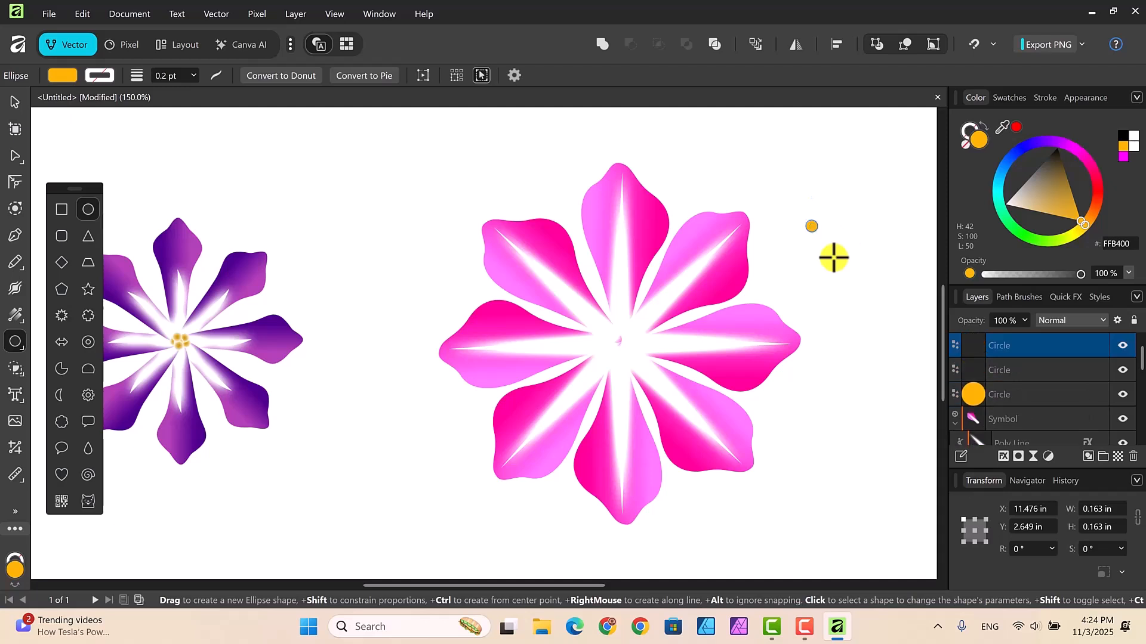
{"action": "key", "text": "ctrl+j"}
{"action": "key", "text": "ctrl+j"}
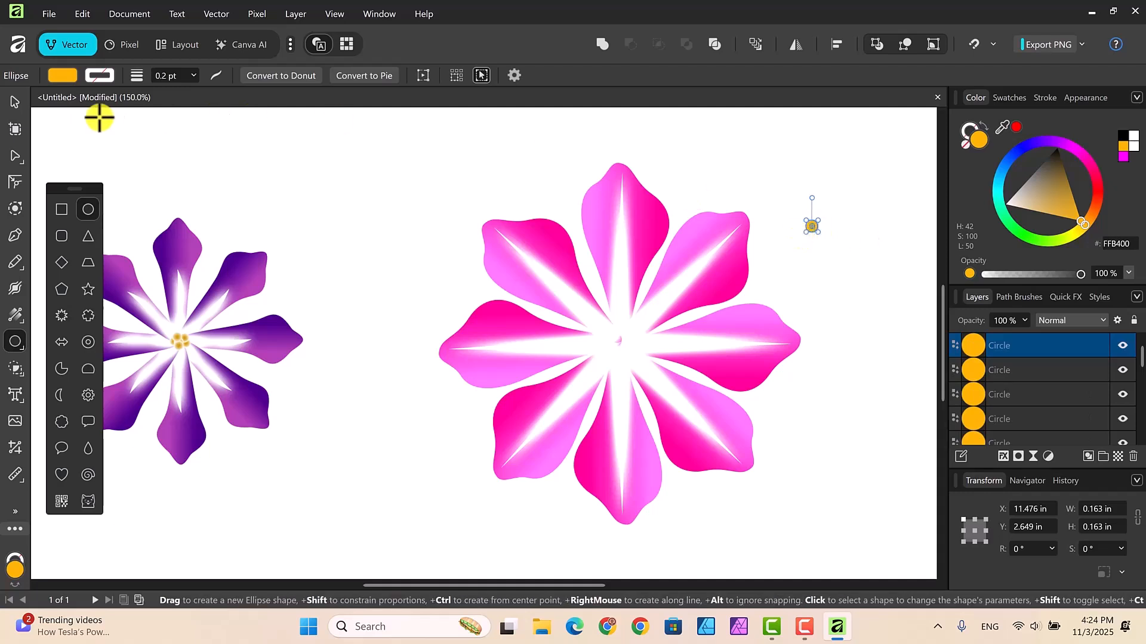
{"action": "left_click", "coordinate": [15, 101]}
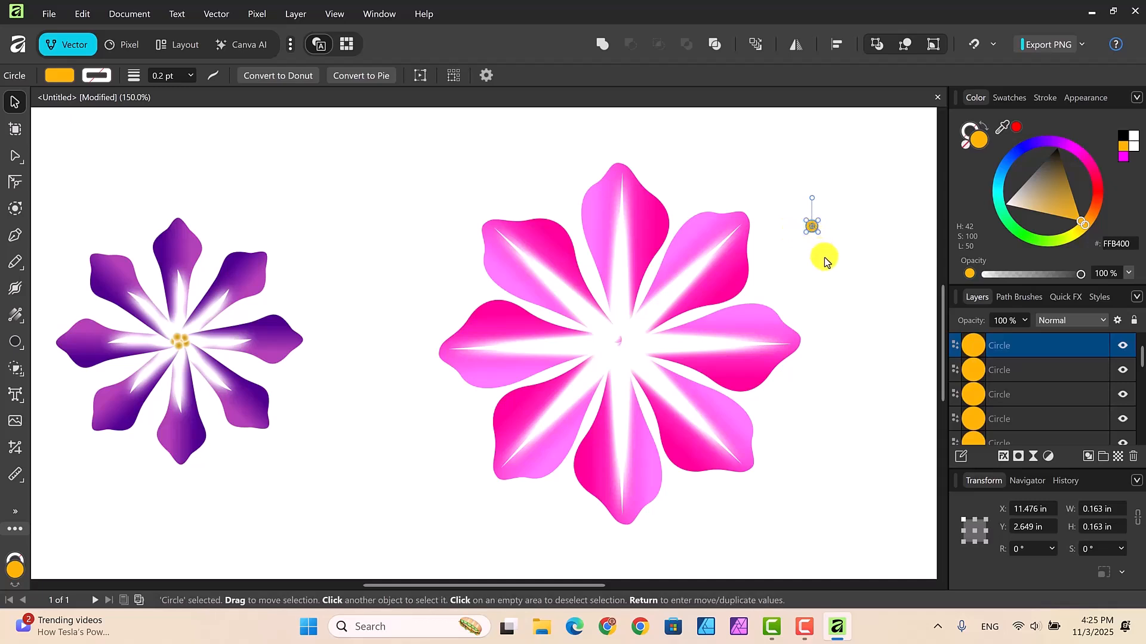
Move the five stacked orange circles one by one onto the pink flower's center as a tight, overlapping cluster.
{"action": "key", "text": "ctrl+plus"}
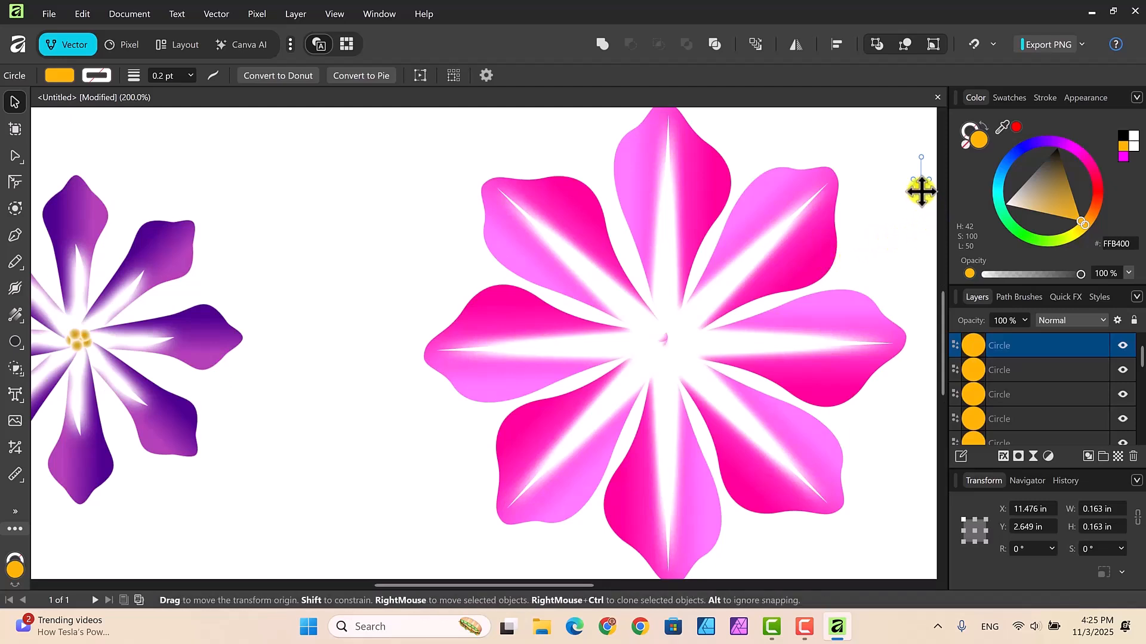
{"action": "left_click_drag", "start_coordinate": [921, 192], "coordinate": [655, 336]}
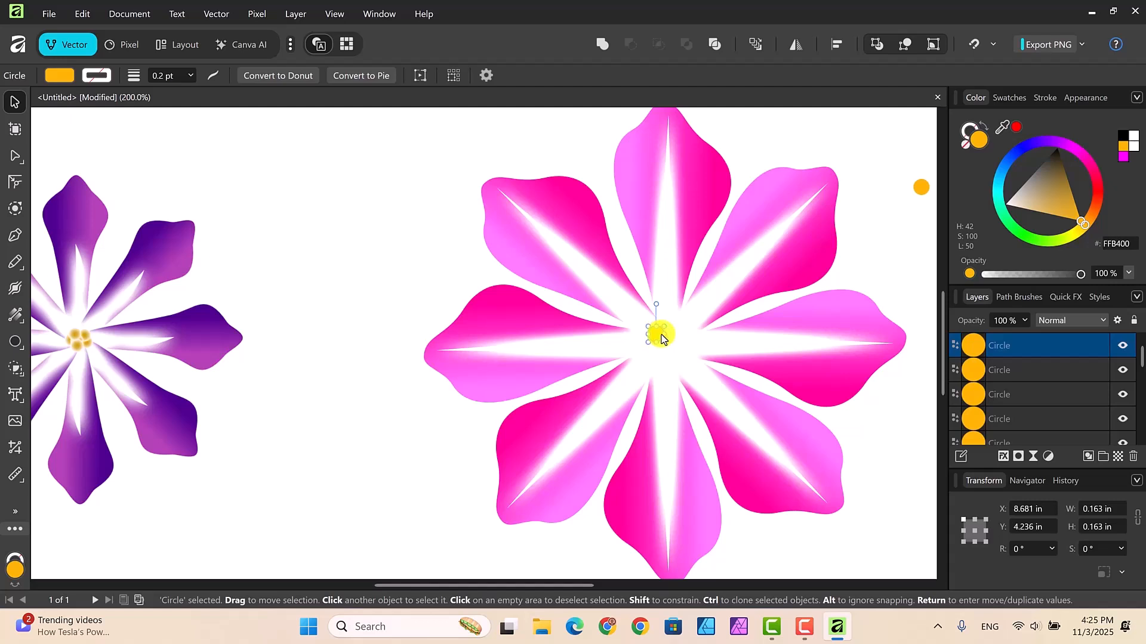
{"action": "left_click_drag", "start_coordinate": [918, 188], "coordinate": [664, 345]}
{"action": "left_click_drag", "start_coordinate": [916, 190], "coordinate": [671, 334]}
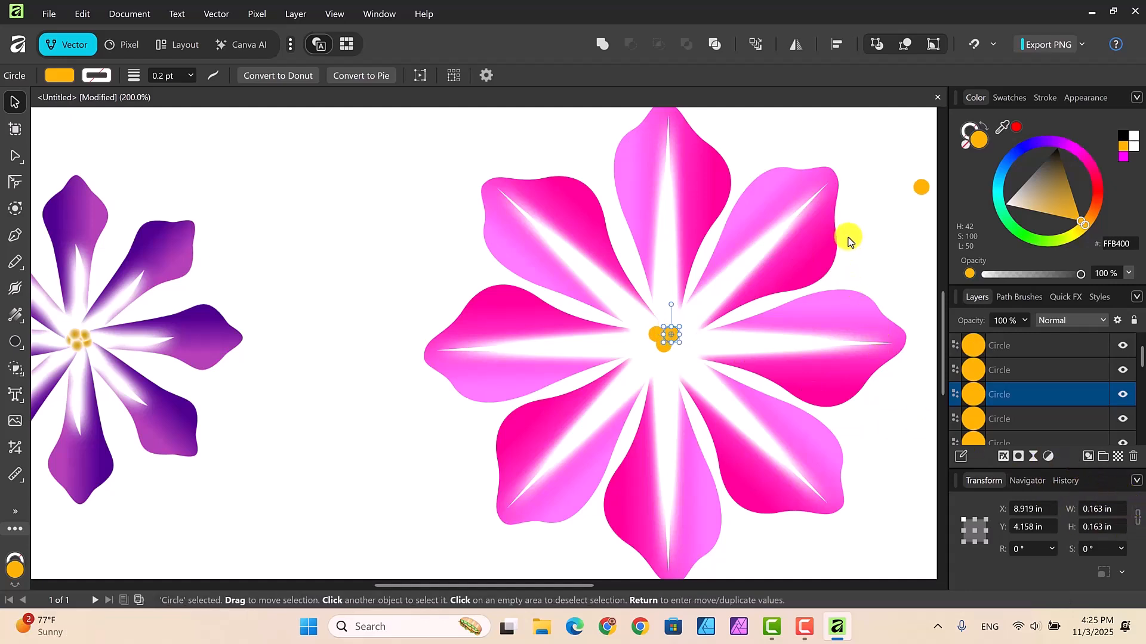
{"action": "left_click_drag", "start_coordinate": [923, 186], "coordinate": [669, 327]}
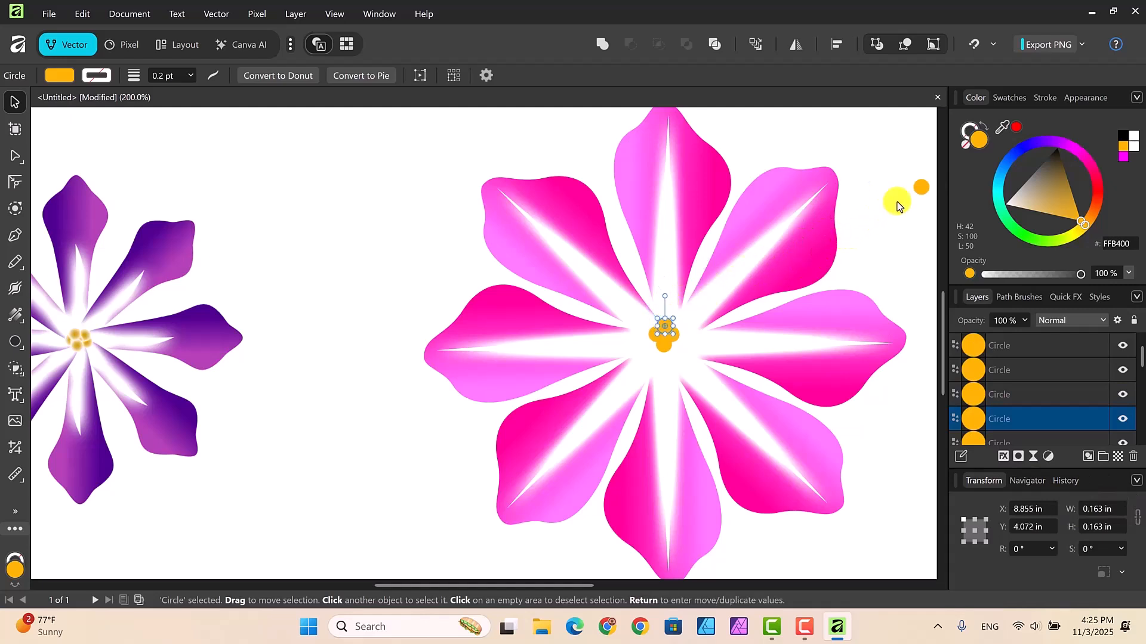
{"action": "left_click_drag", "start_coordinate": [919, 190], "coordinate": [675, 350]}
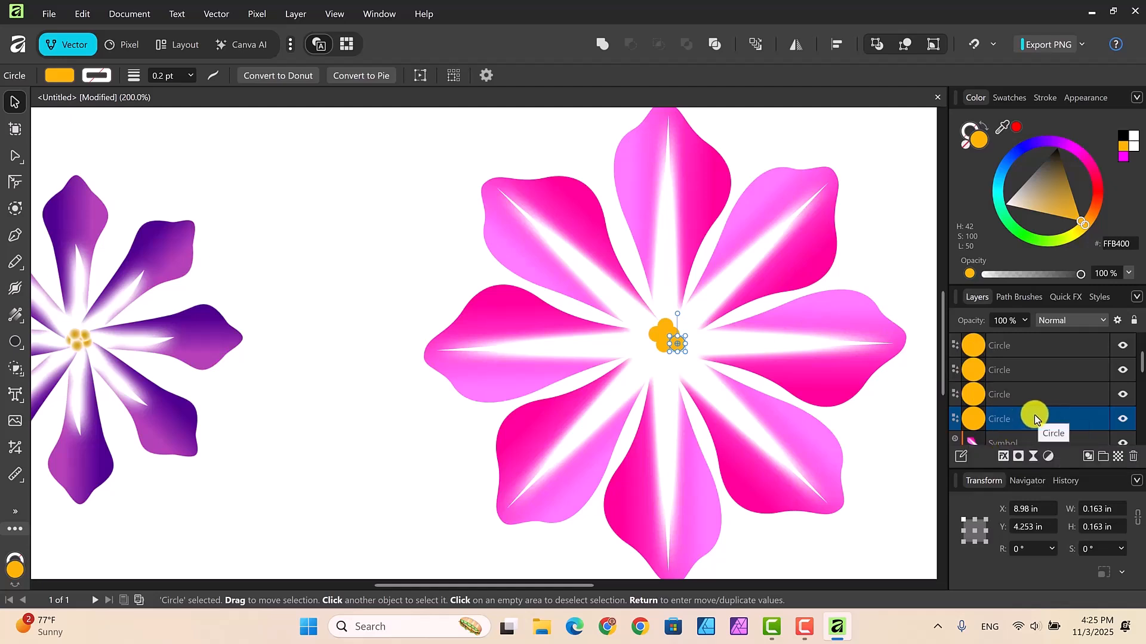
Add a white Outer Glow in Screen mode to the cluster's lower-right circle with radius 36.7 px and intensity 80 %, then deselect it.
{"action": "left_click", "coordinate": [1000, 461]}
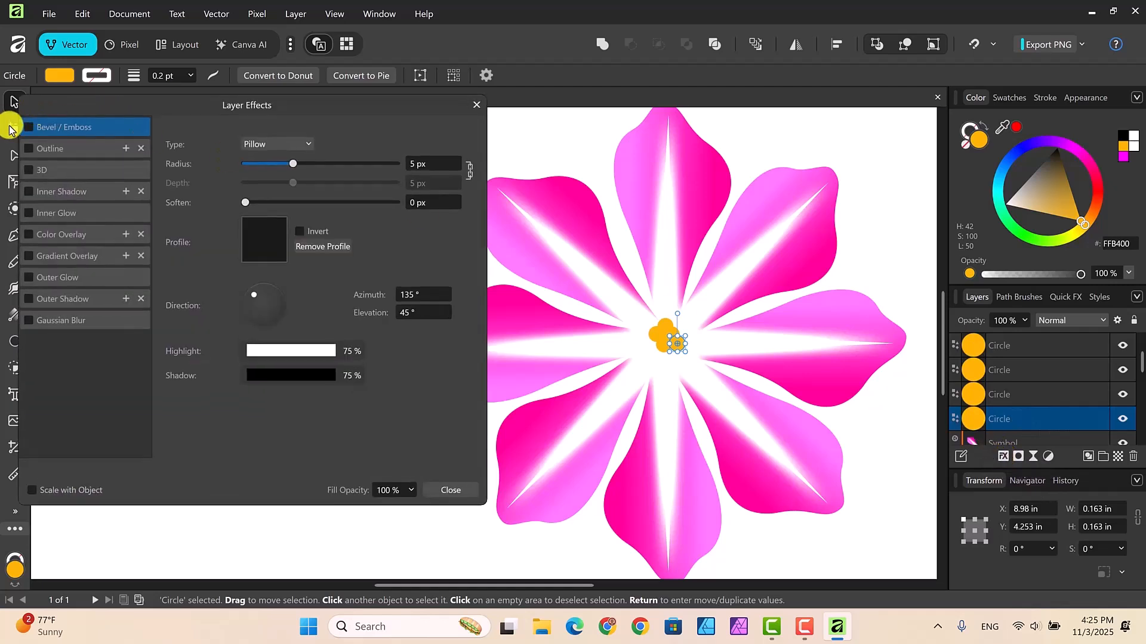
{"action": "left_click", "coordinate": [28, 278]}
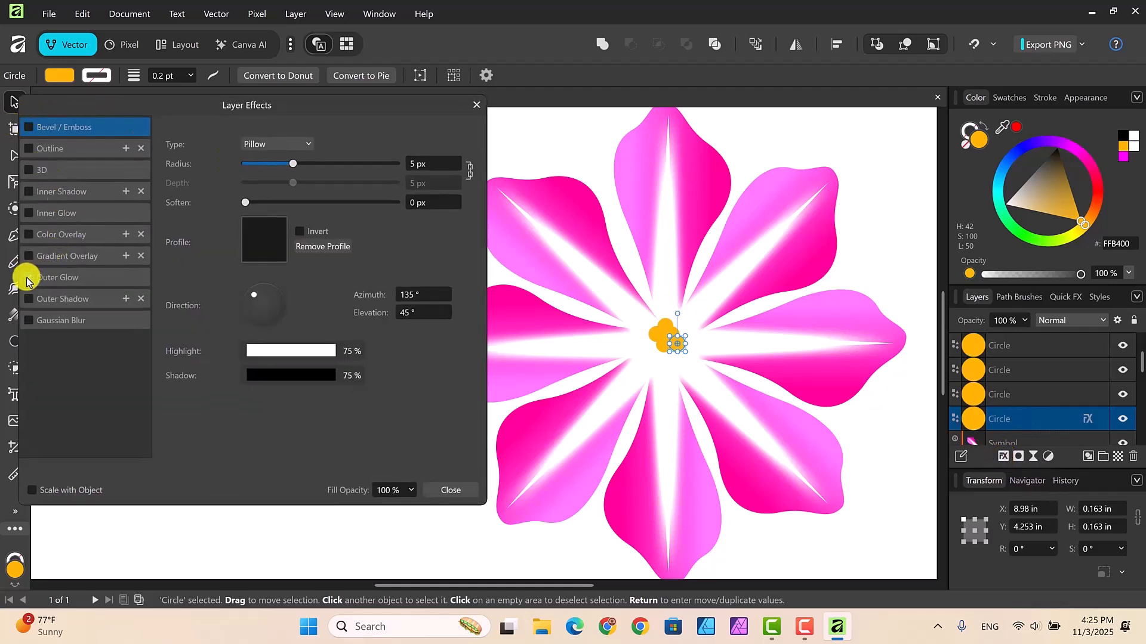
{"action": "left_click", "coordinate": [68, 275]}
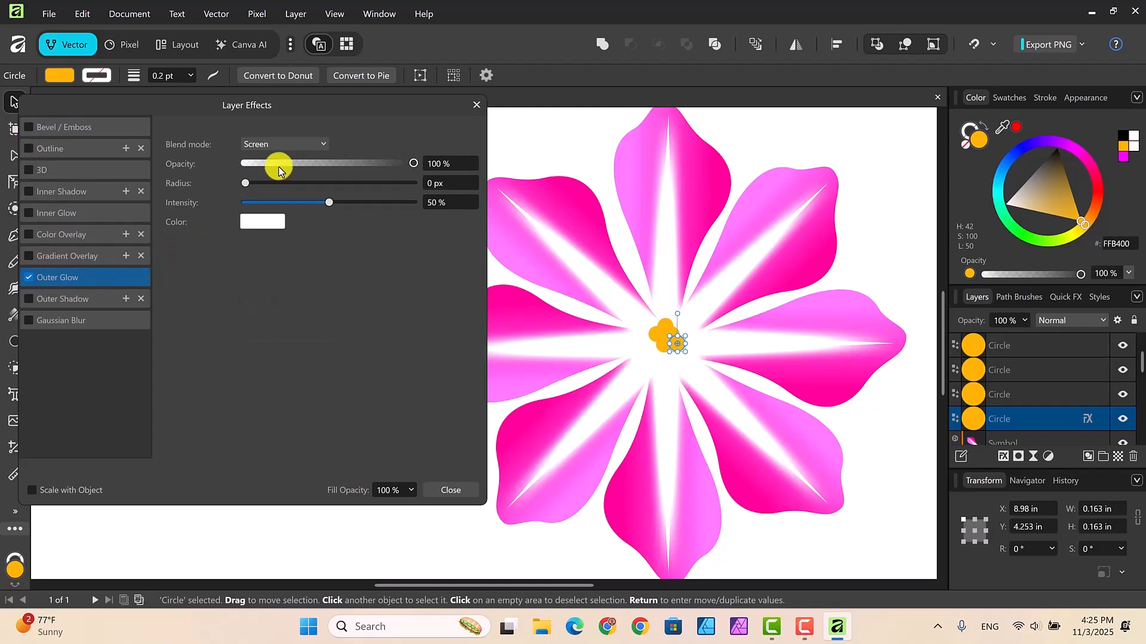
{"action": "left_click_drag", "start_coordinate": [246, 183], "coordinate": [369, 183]}
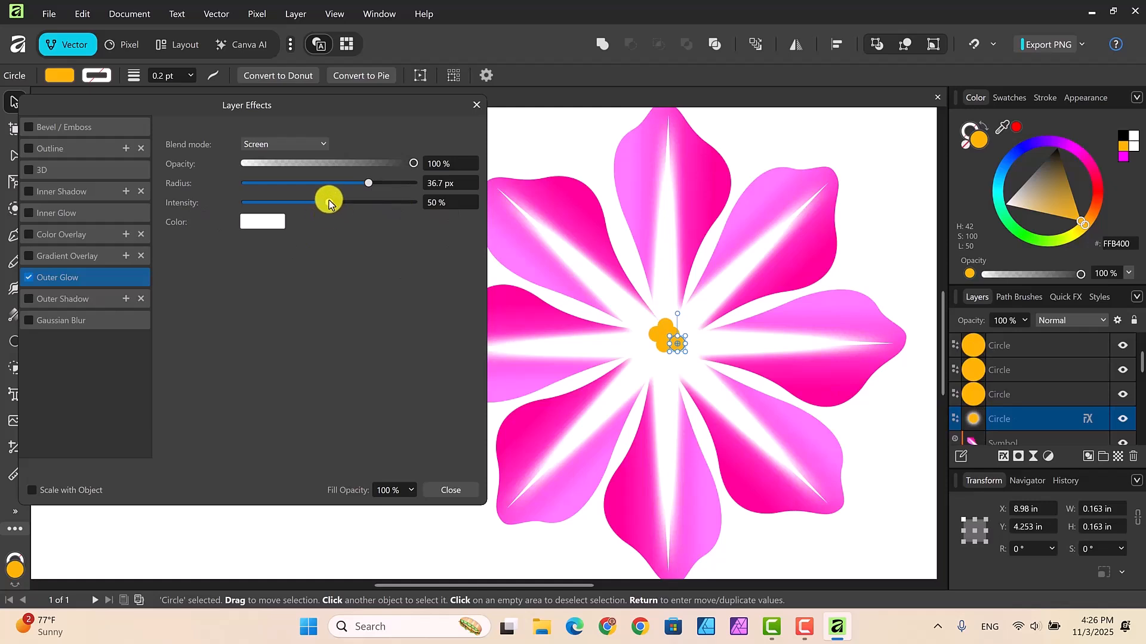
{"action": "left_click_drag", "start_coordinate": [328, 203], "coordinate": [380, 203]}
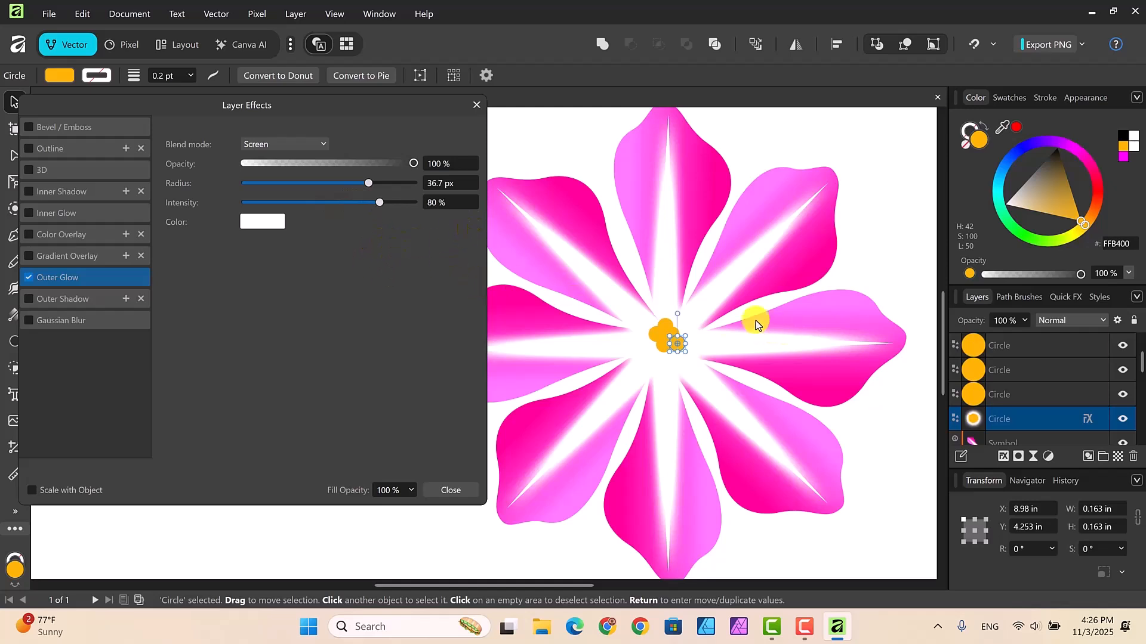
{"action": "left_click", "coordinate": [443, 490]}
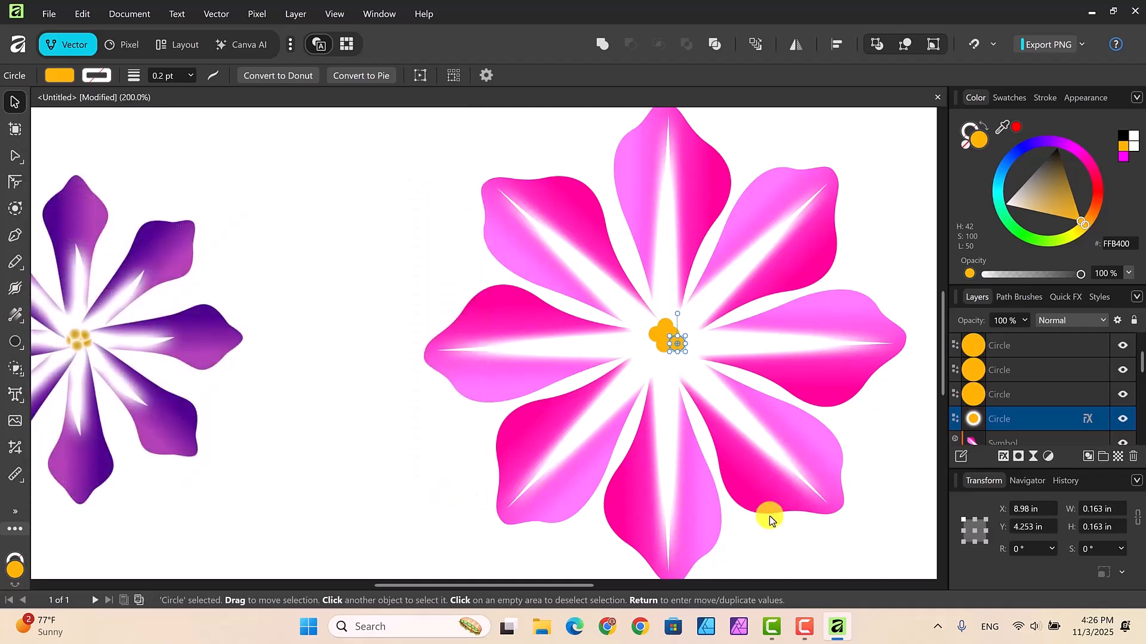
{"action": "left_click", "coordinate": [912, 449]}
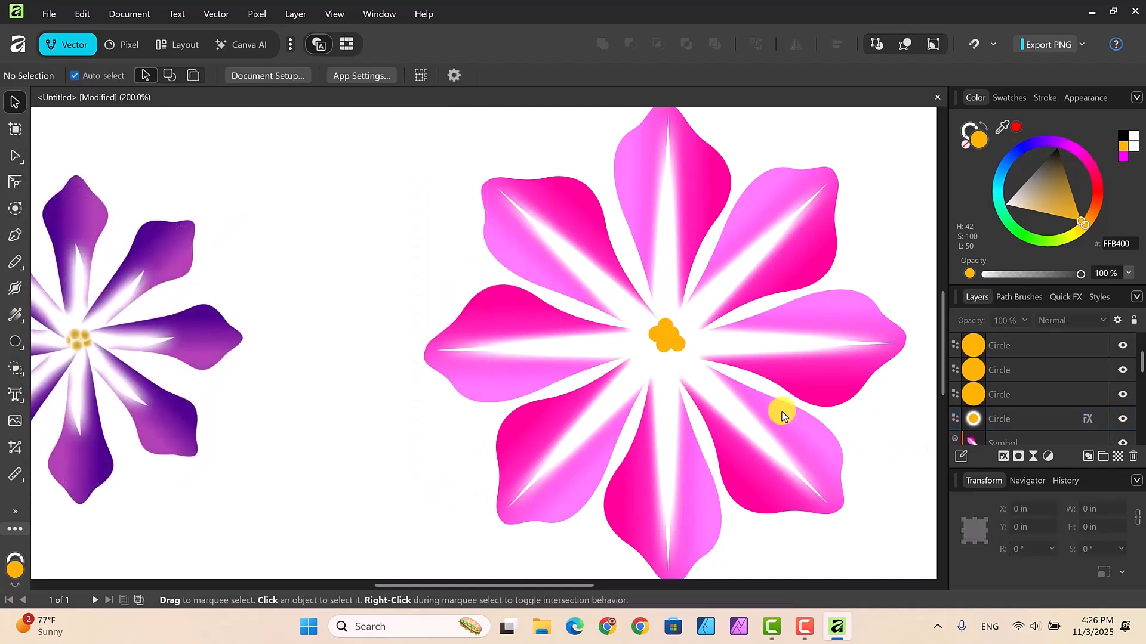
Copy the glowing circle's layer effects to the other four orange circles and deselect everything.
{"action": "left_click", "coordinate": [671, 334]}
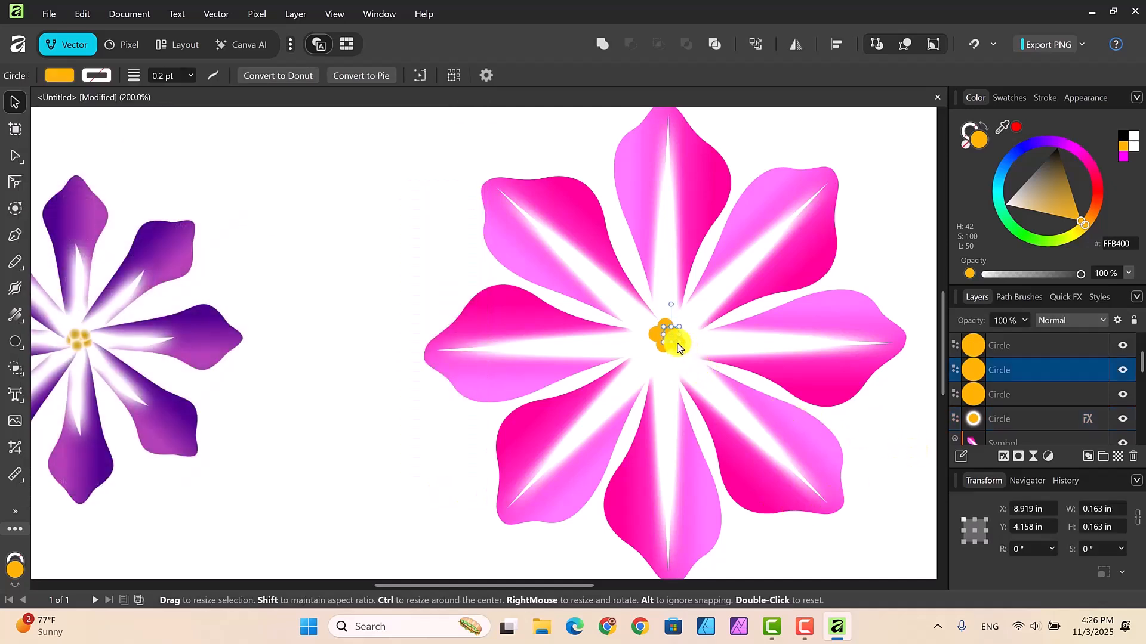
{"action": "left_click", "coordinate": [1041, 422]}
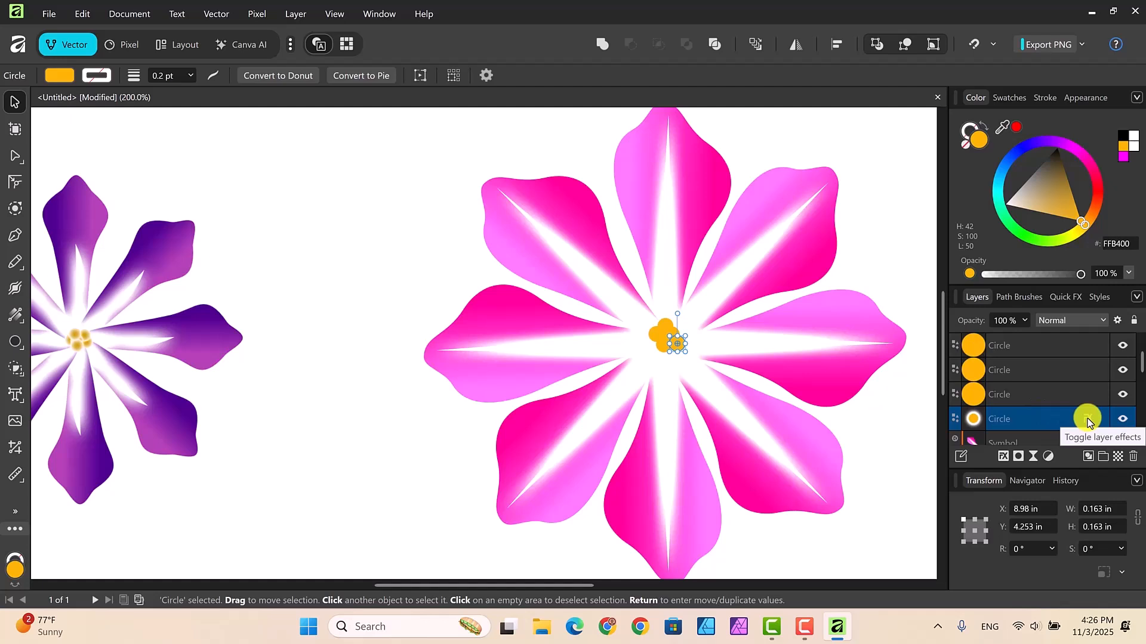
{"action": "left_click_drag", "start_coordinate": [1087, 421], "coordinate": [1086, 351]}
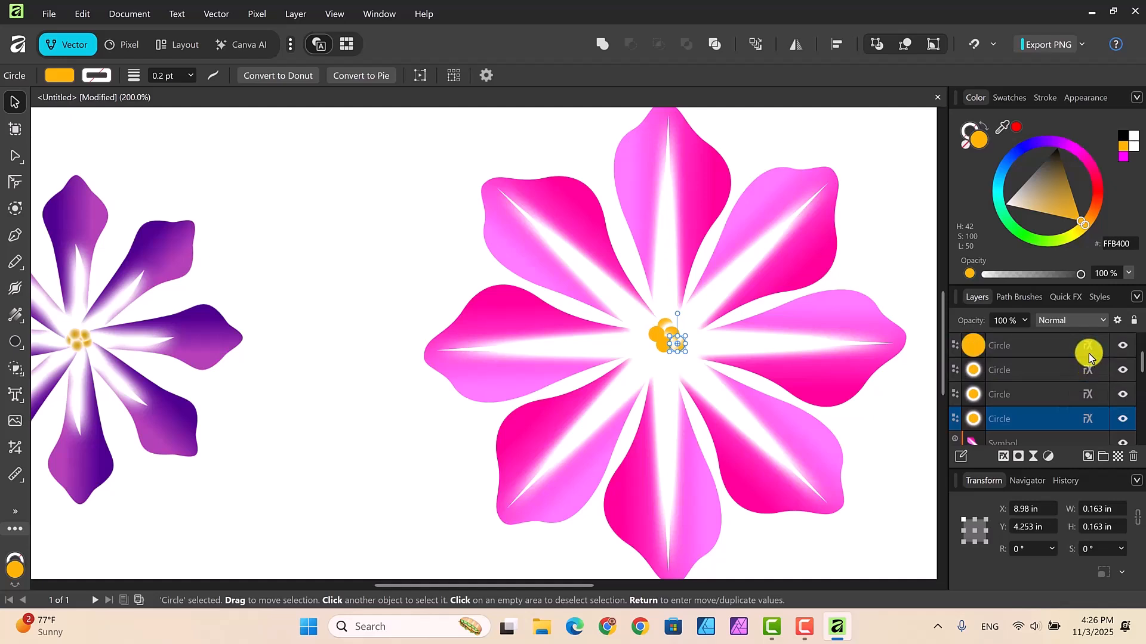
{"action": "scroll", "coordinate": [1141, 357], "scroll_direction": "up", "scroll_amount": 1}
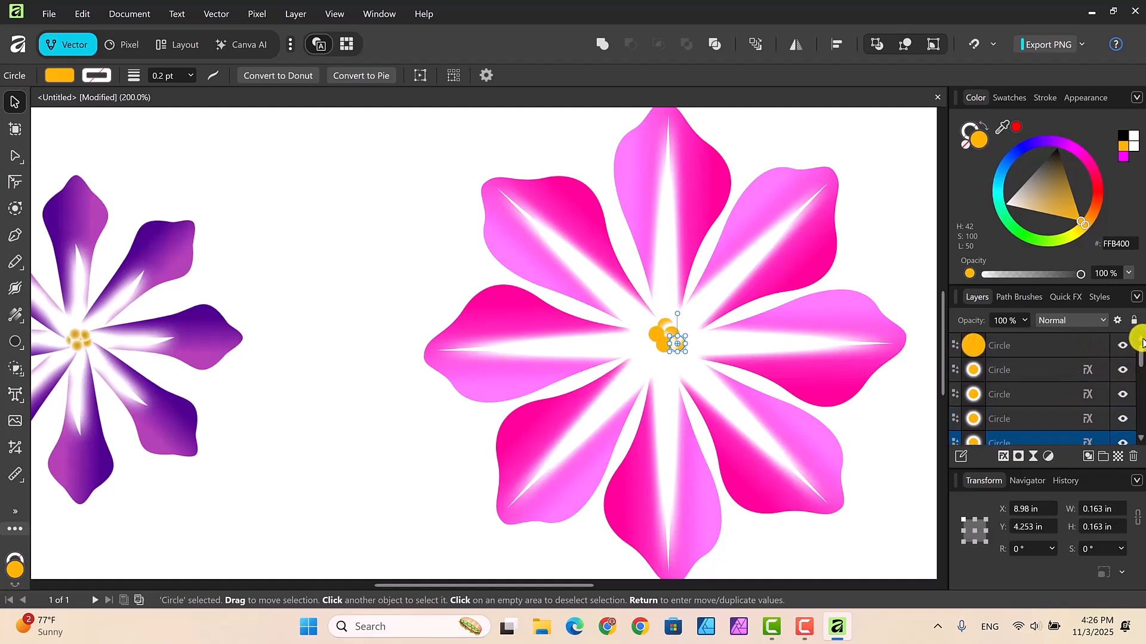
{"action": "left_click_drag", "start_coordinate": [1084, 357], "coordinate": [1072, 350]}
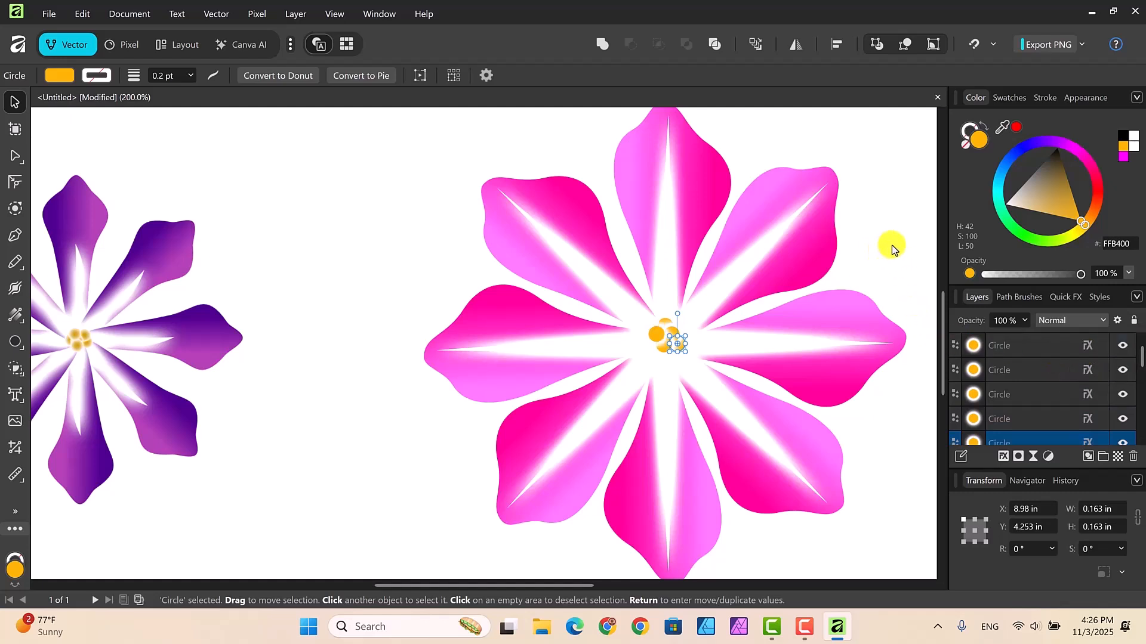
{"action": "key", "text": "ctrl+minus"}
{"action": "key", "text": "ctrl+minus"}
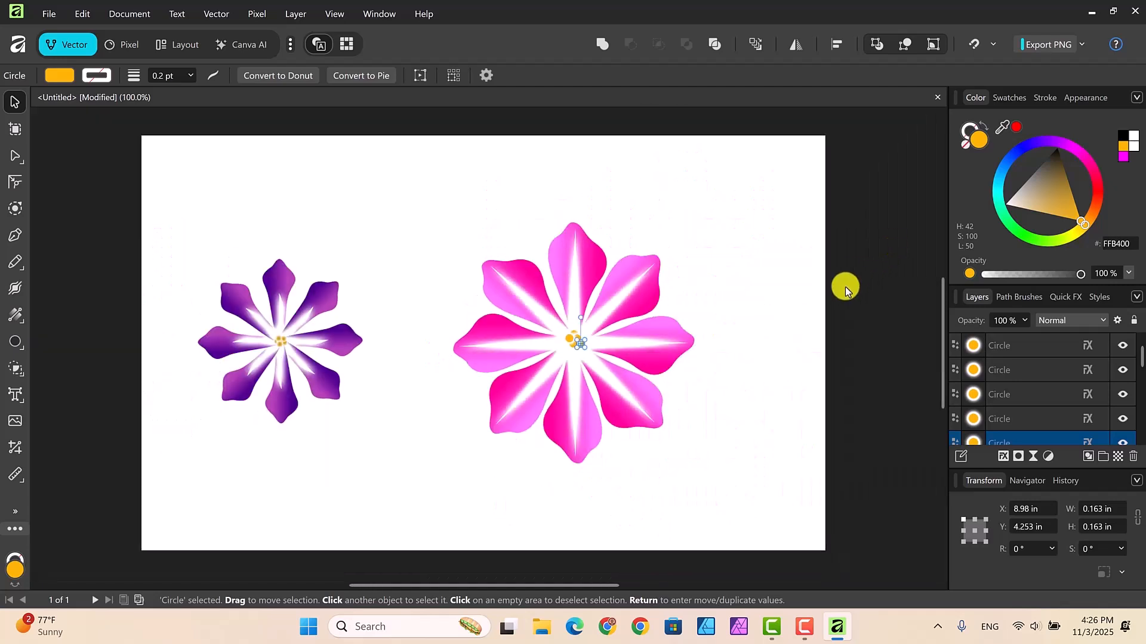
{"action": "left_click", "coordinate": [844, 286]}
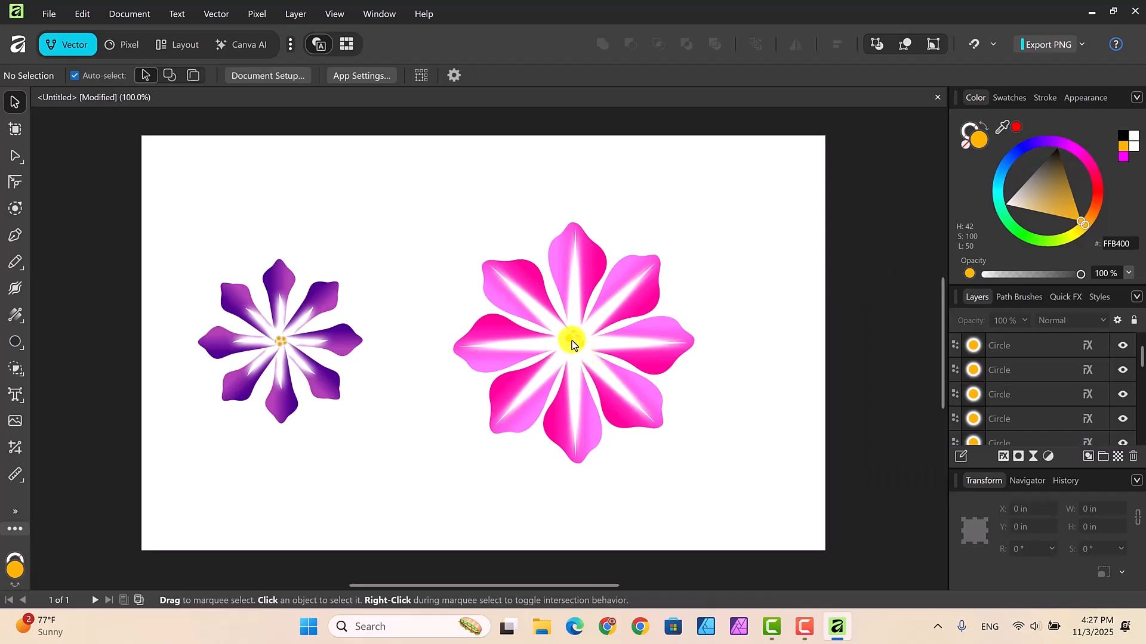
Spread the five glowing circles slightly apart around the pink flower's center so each dot stands out, then clear the selection.
{"action": "left_click", "coordinate": [573, 341]}
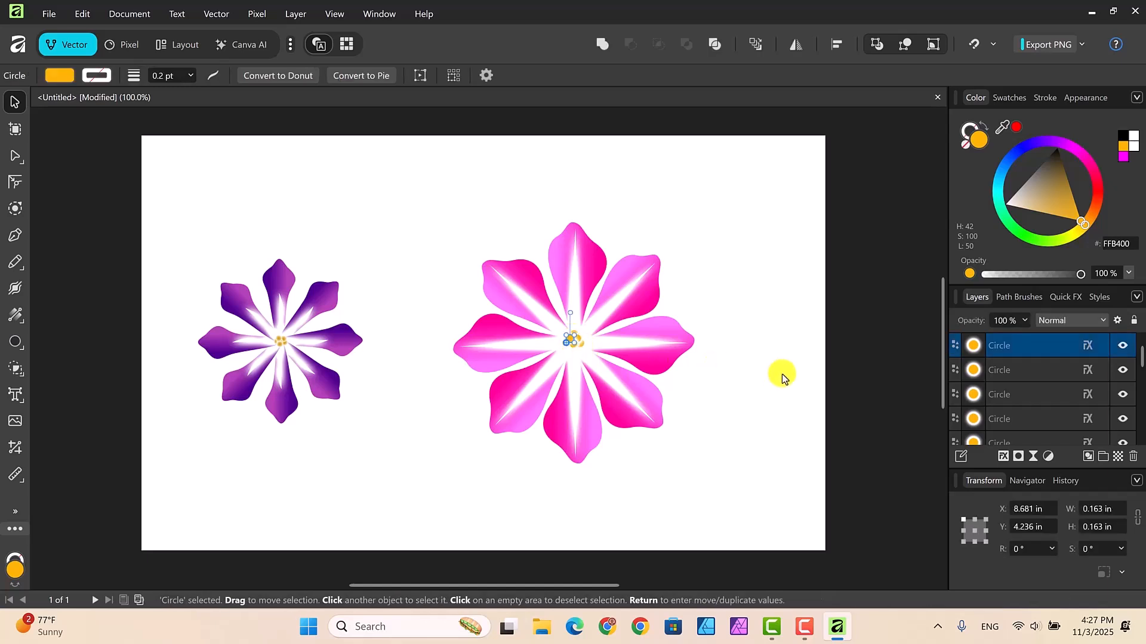
{"action": "key", "text": "ctrl+plus"}
{"action": "key", "text": "ctrl+plus"}
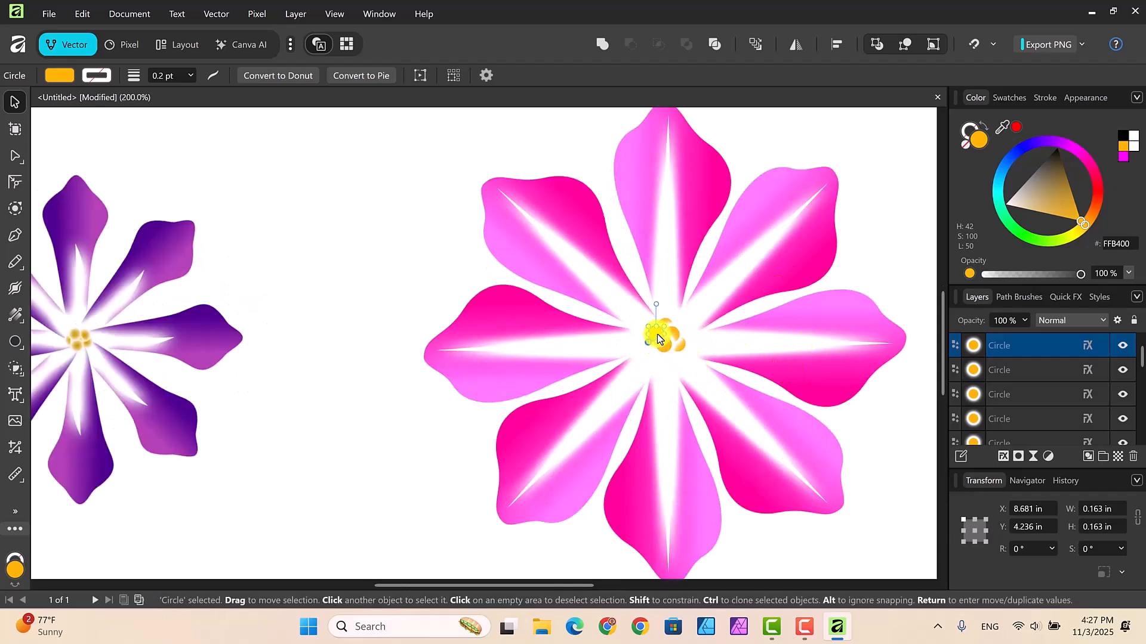
{"action": "left_click_drag", "start_coordinate": [657, 338], "coordinate": [653, 343]}
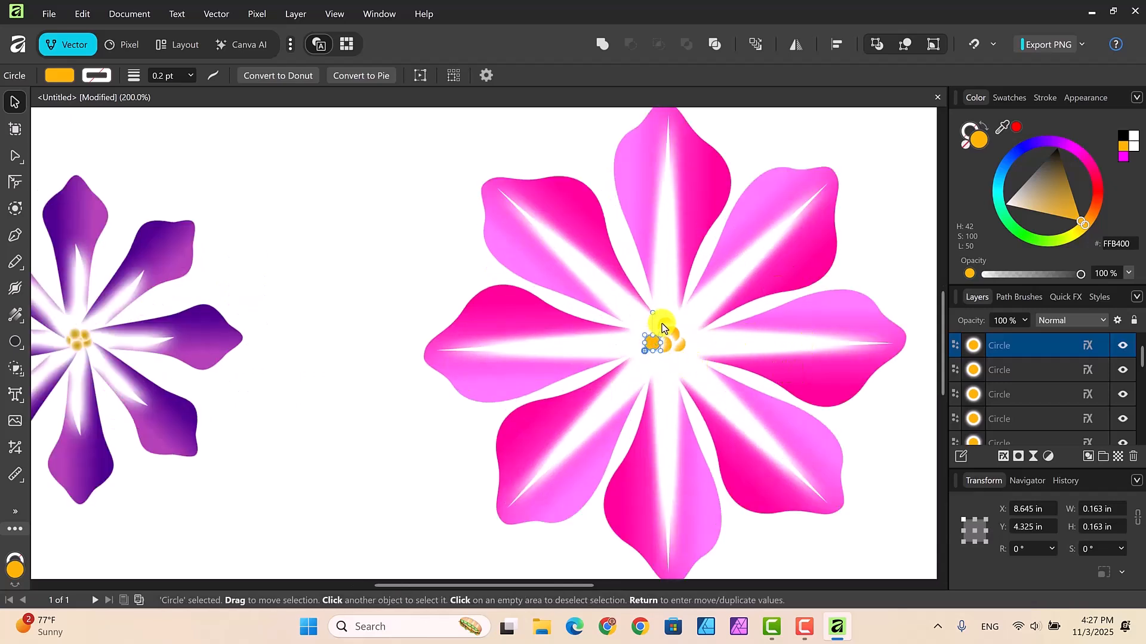
{"action": "left_click", "coordinate": [661, 324]}
{"action": "left_click_drag", "start_coordinate": [658, 325], "coordinate": [681, 353]}
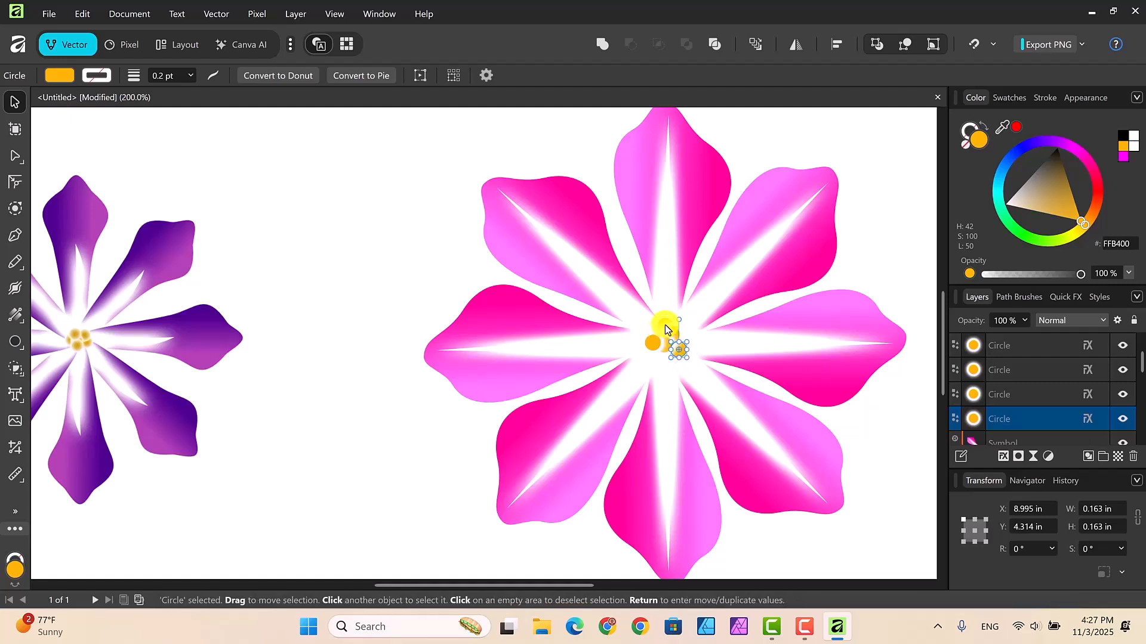
{"action": "left_click", "coordinate": [665, 330]}
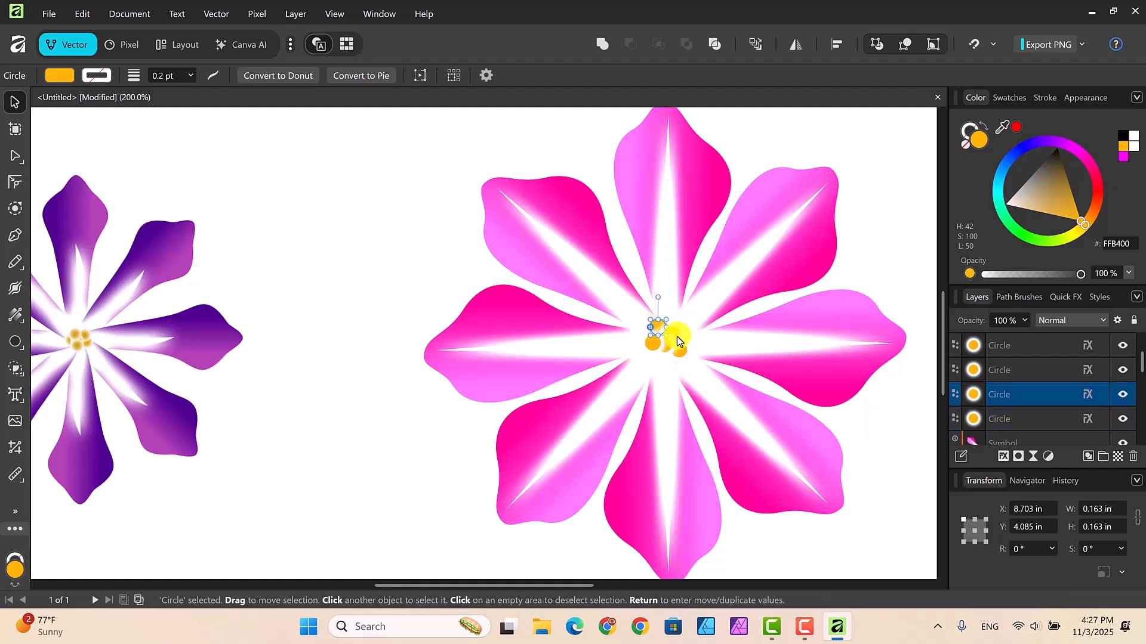
{"action": "left_click", "coordinate": [676, 334]}
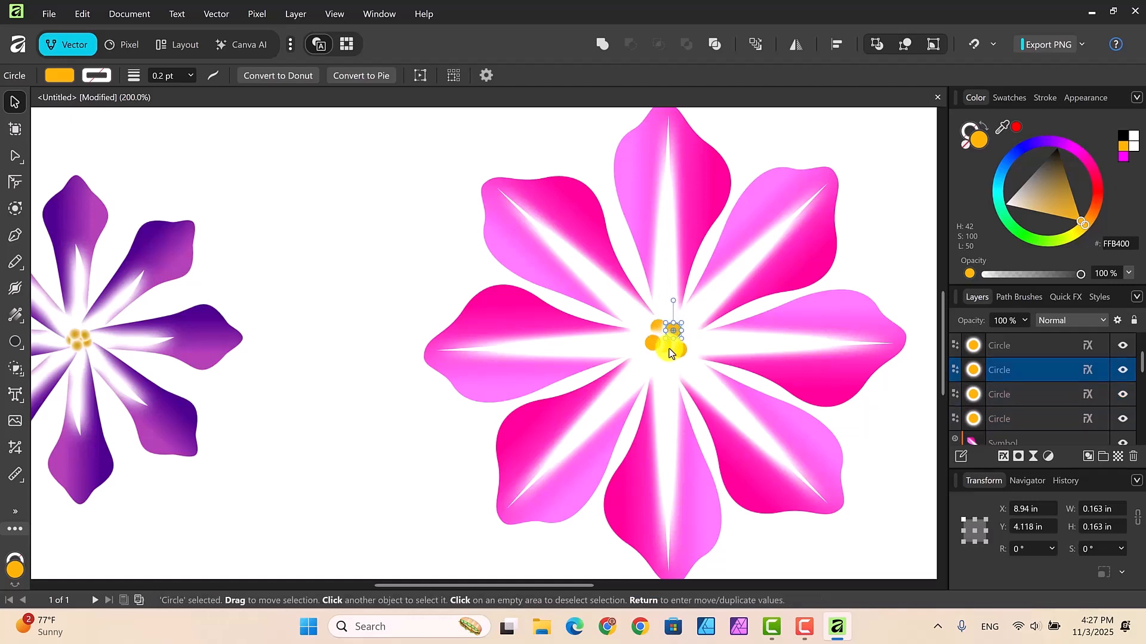
{"action": "left_click", "coordinate": [669, 349]}
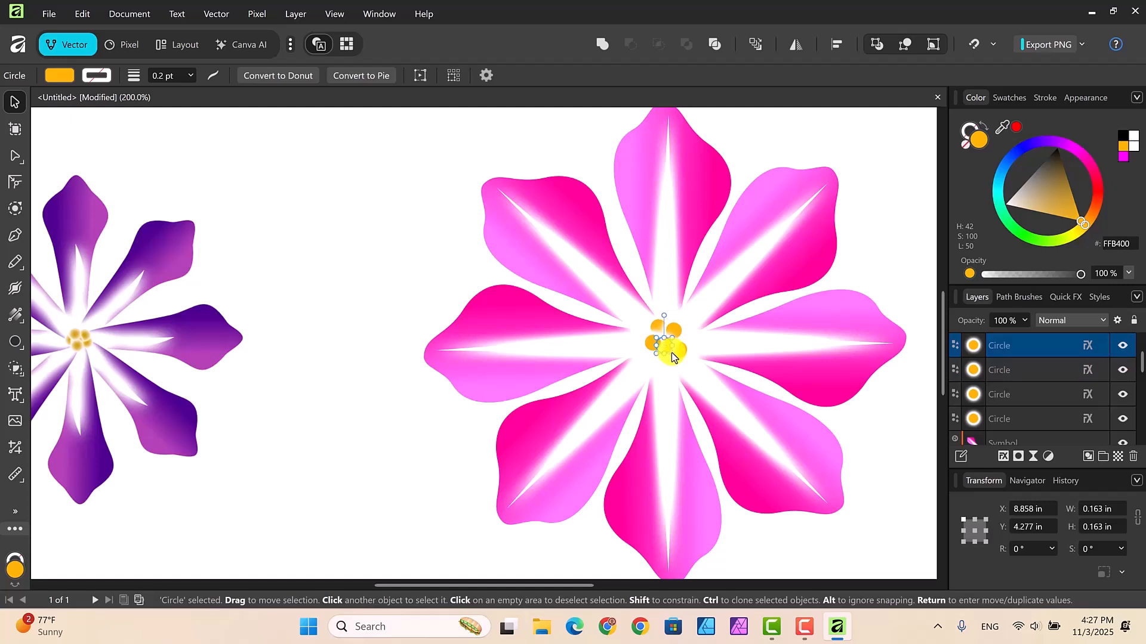
{"action": "left_click", "coordinate": [904, 412]}
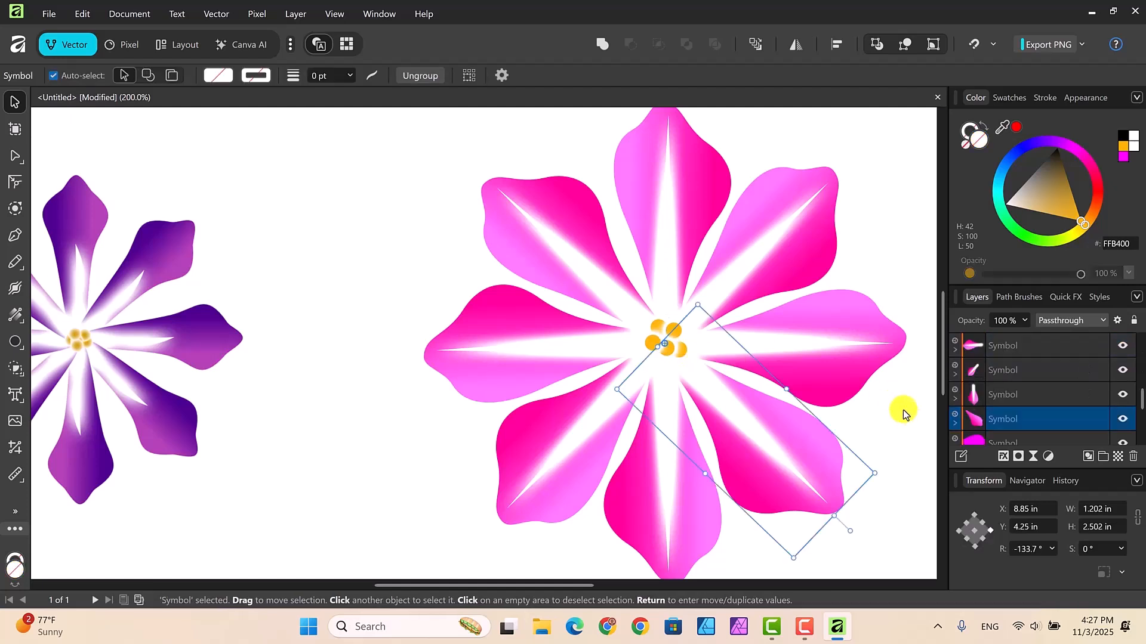
{"action": "key", "text": "alt+["}
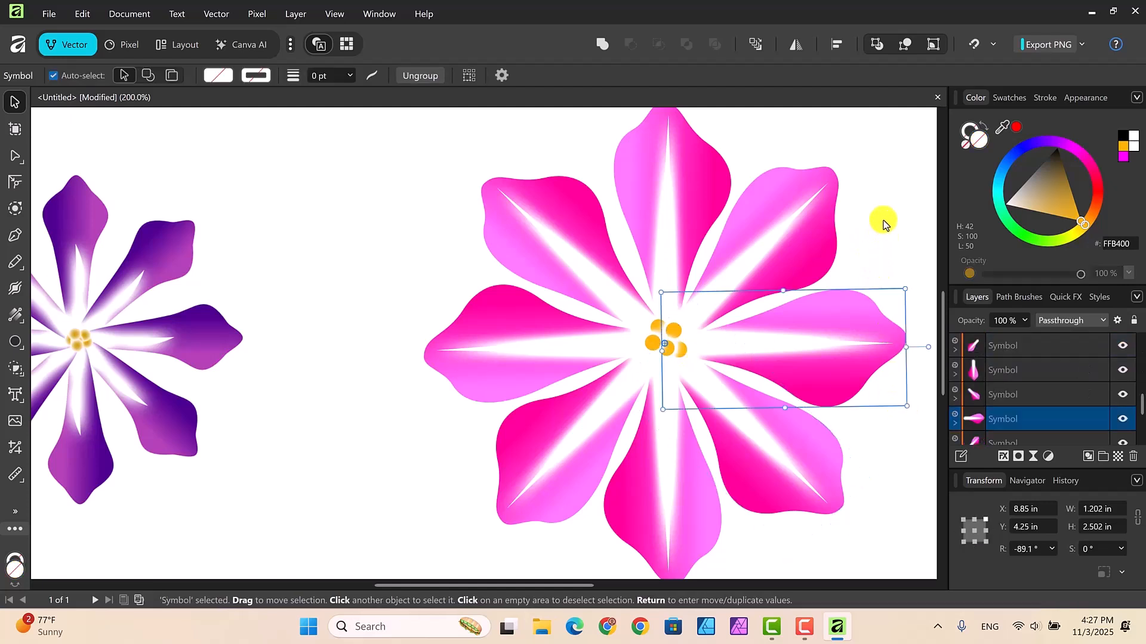
{"action": "left_click", "coordinate": [387, 235]}
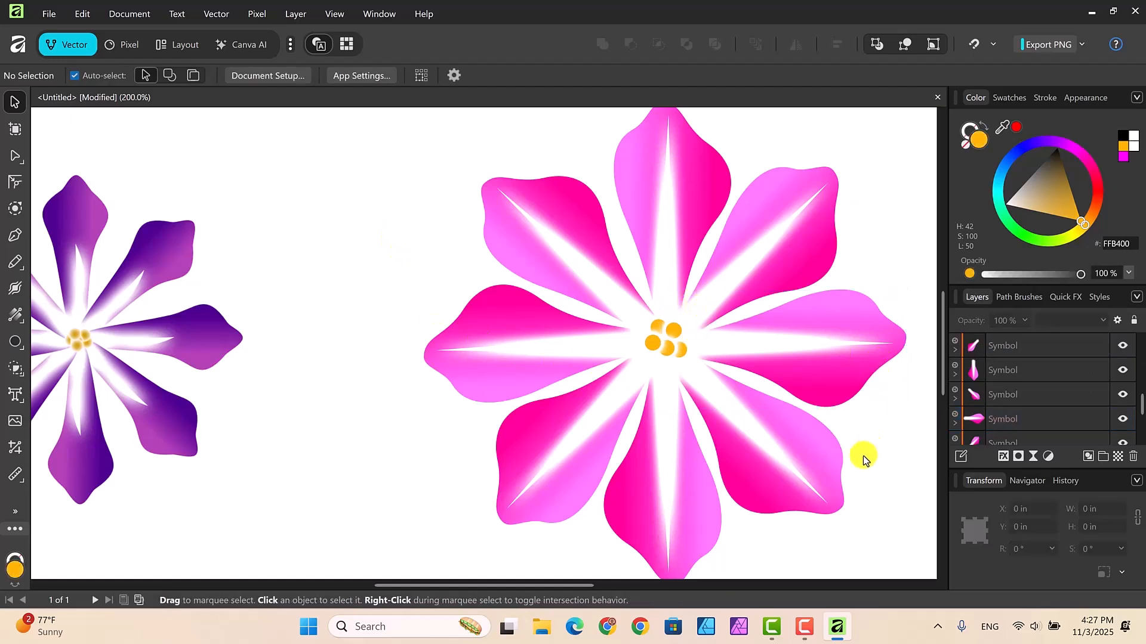
{"action": "key", "text": "ctrl+minus"}
{"action": "key", "text": "ctrl+minus"}
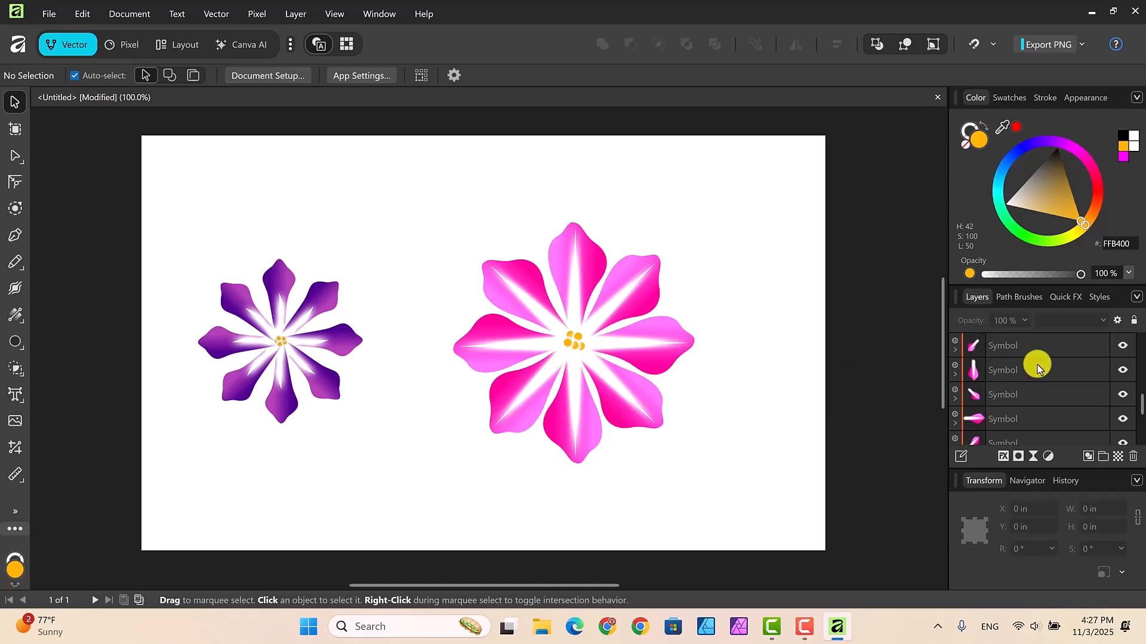
{"action": "scroll", "coordinate": [1141, 412], "scroll_direction": "down", "scroll_amount": 5}
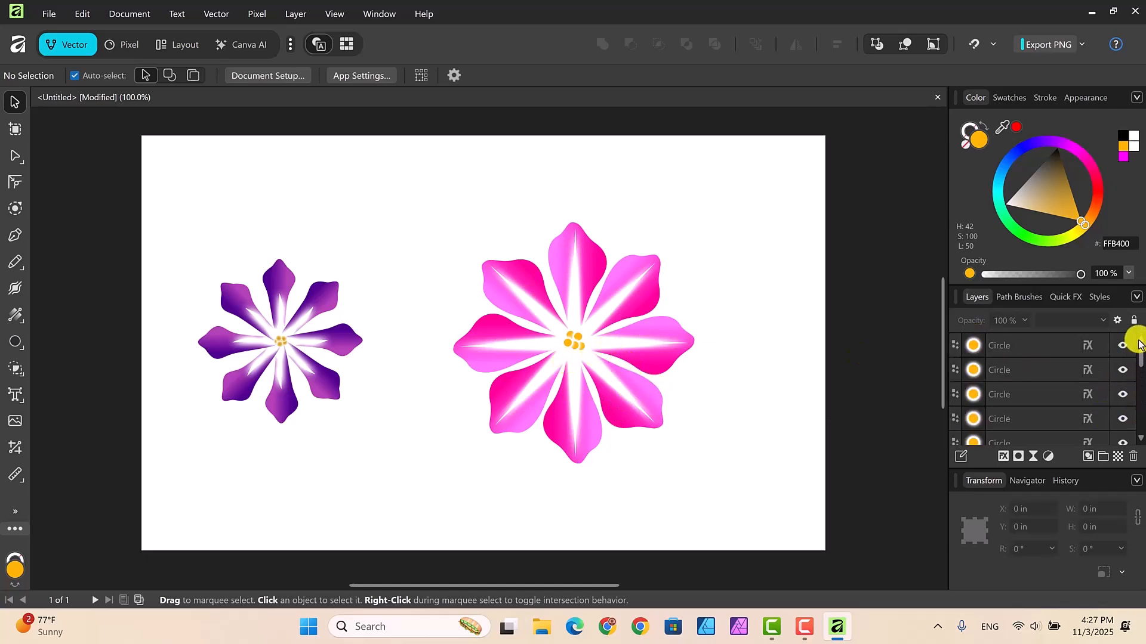
{"action": "left_click", "coordinate": [1050, 348]}
{"action": "left_click", "coordinate": [1043, 370], "text": "shift"}
{"action": "left_click", "coordinate": [1042, 395], "text": "shift"}
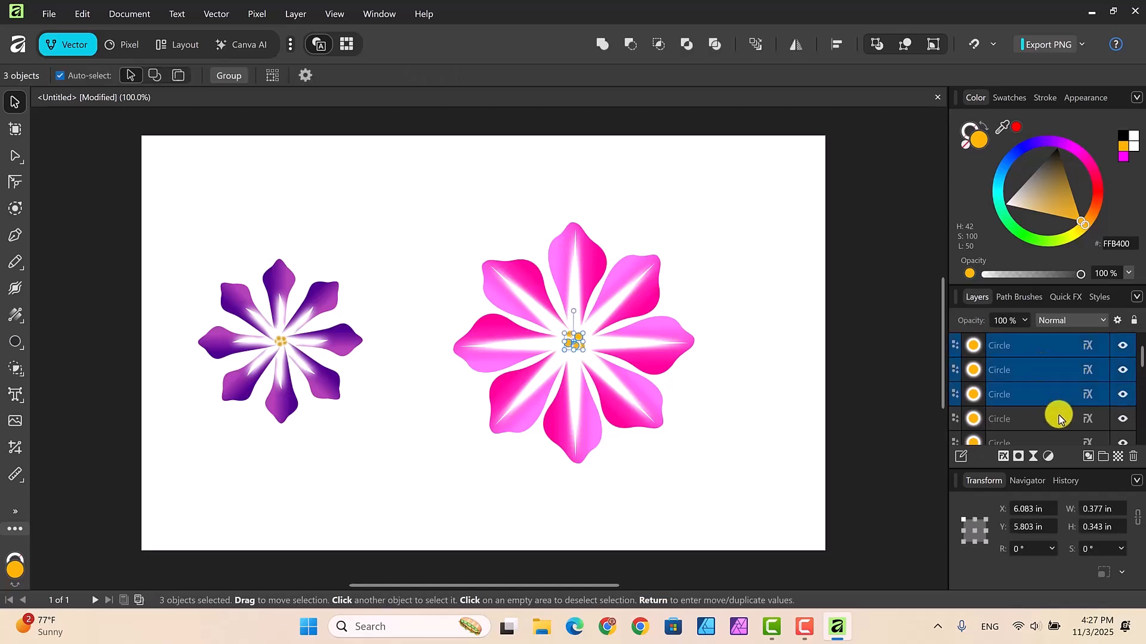
{"action": "left_click", "coordinate": [1087, 417], "text": "shift"}
{"action": "scroll", "coordinate": [1137, 368], "scroll_direction": "down", "scroll_amount": 3}
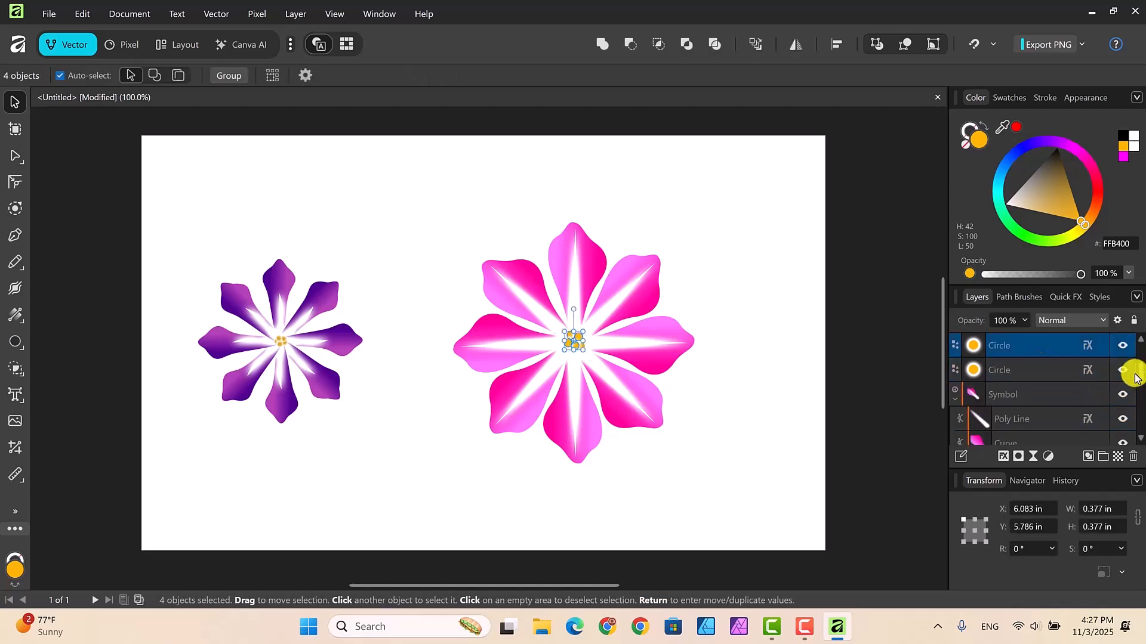
{"action": "left_click", "coordinate": [1031, 392], "text": "ctrl"}
{"action": "left_click", "coordinate": [1035, 371], "text": "ctrl"}
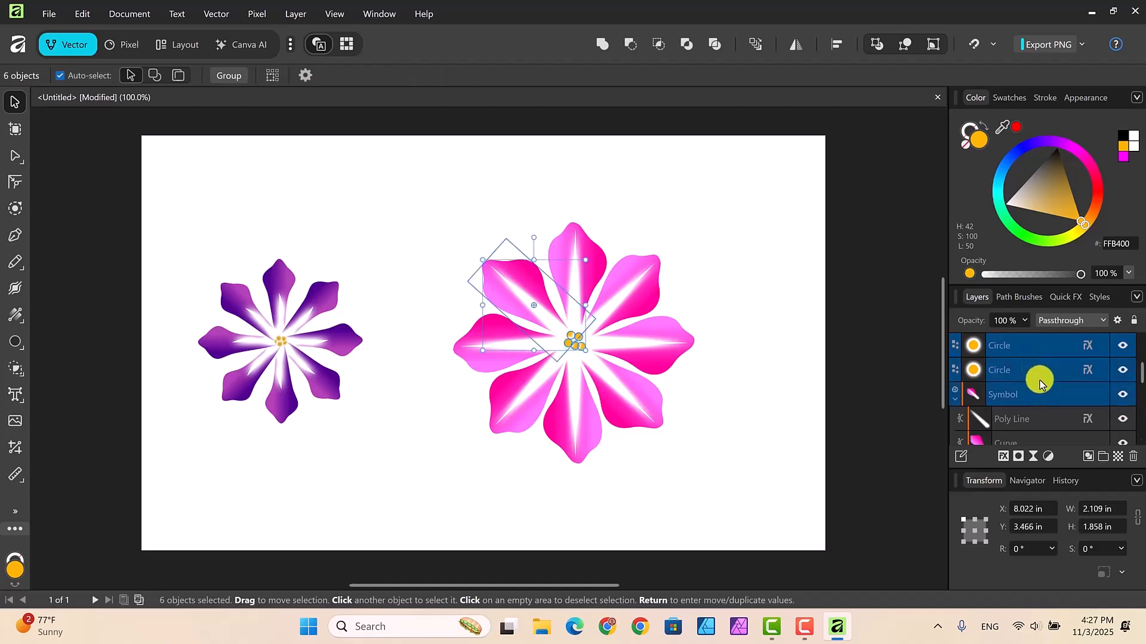
{"action": "left_click", "coordinate": [1041, 392]}
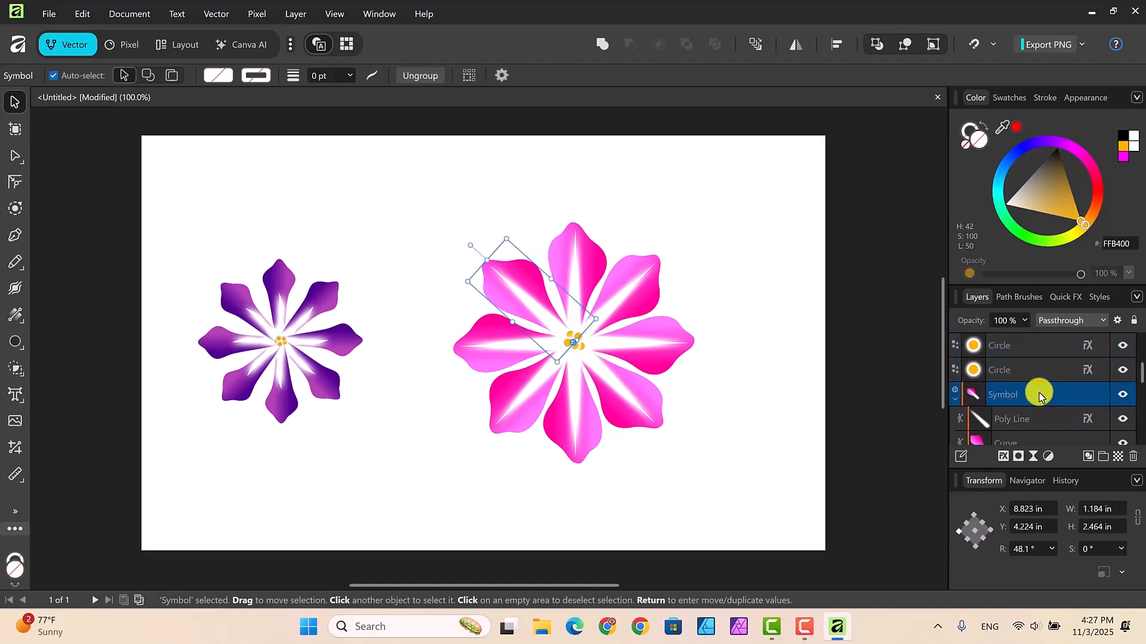
{"action": "left_click", "coordinate": [919, 365]}
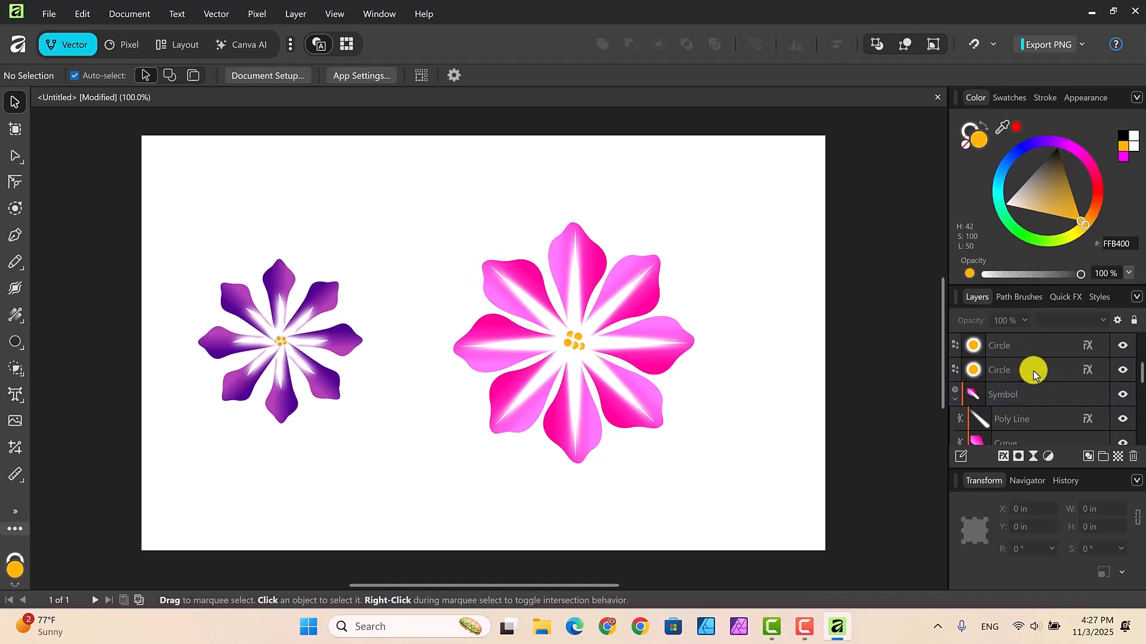
Group the five glowing orange circles at the pink flower's center into one layer group, then clear the selection.
{"action": "left_click", "coordinate": [1034, 370]}
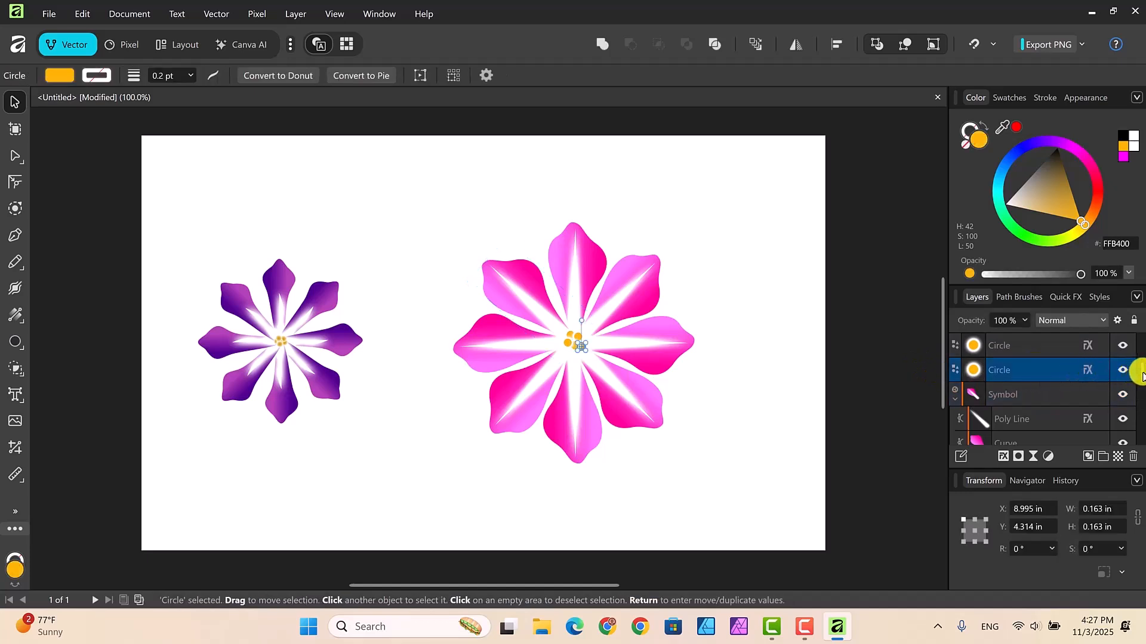
{"action": "scroll", "coordinate": [1139, 358], "scroll_direction": "up", "scroll_amount": 1}
{"action": "left_click", "coordinate": [1059, 346], "text": "ctrl"}
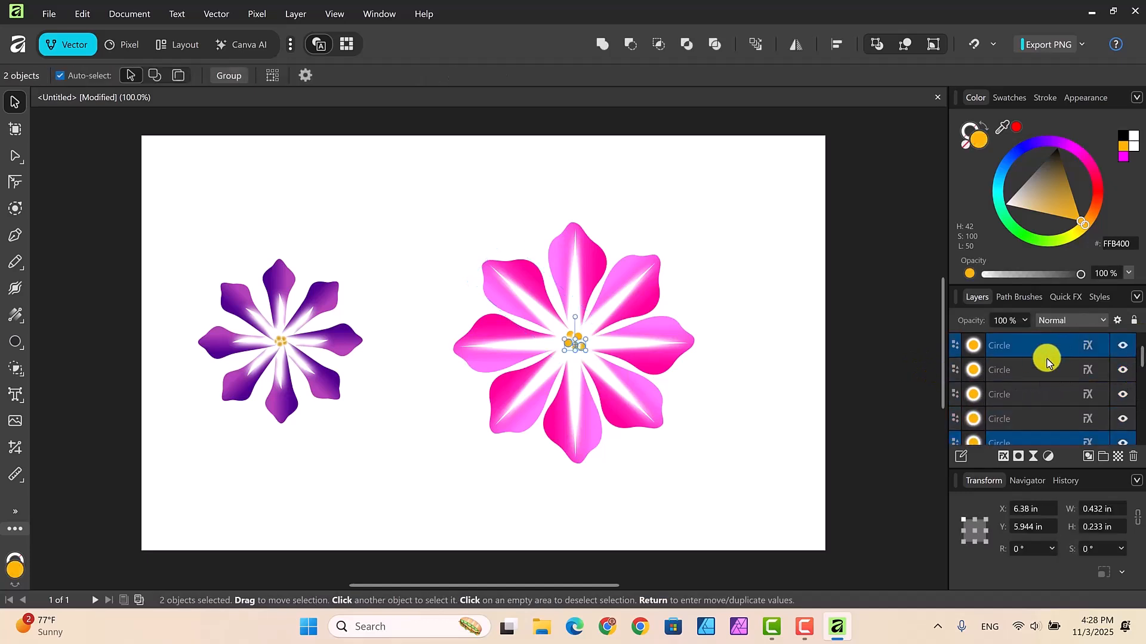
{"action": "left_click", "coordinate": [1040, 374], "text": "ctrl"}
{"action": "left_click", "coordinate": [1038, 397], "text": "ctrl"}
{"action": "left_click", "coordinate": [1014, 419], "text": "ctrl"}
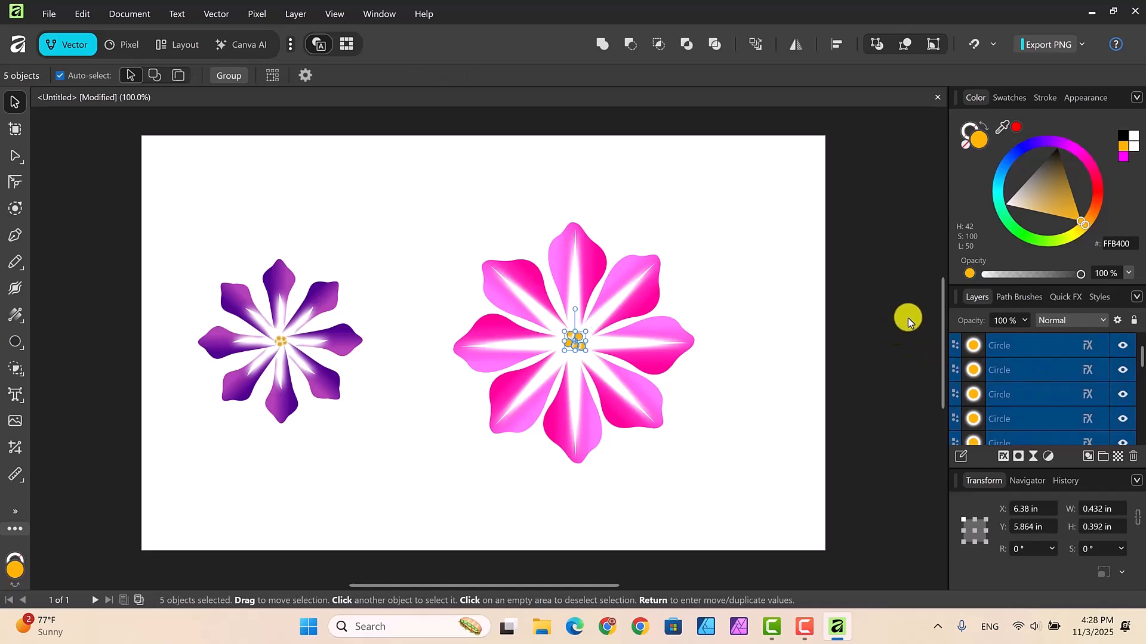
{"action": "right_click", "coordinate": [1030, 367]}
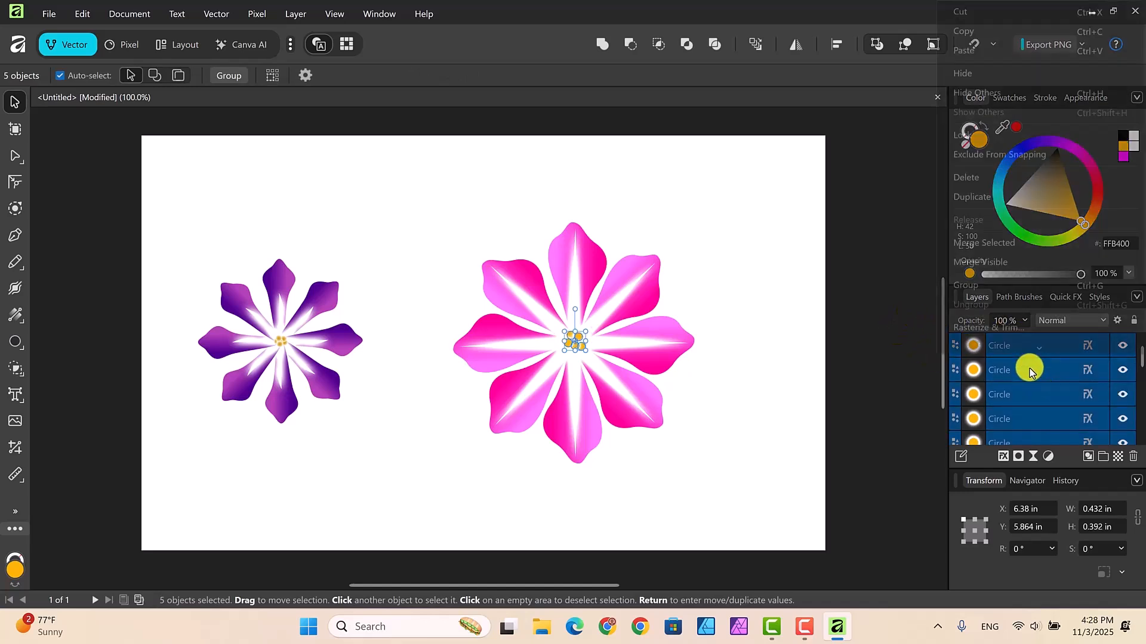
{"action": "left_click", "coordinate": [975, 280]}
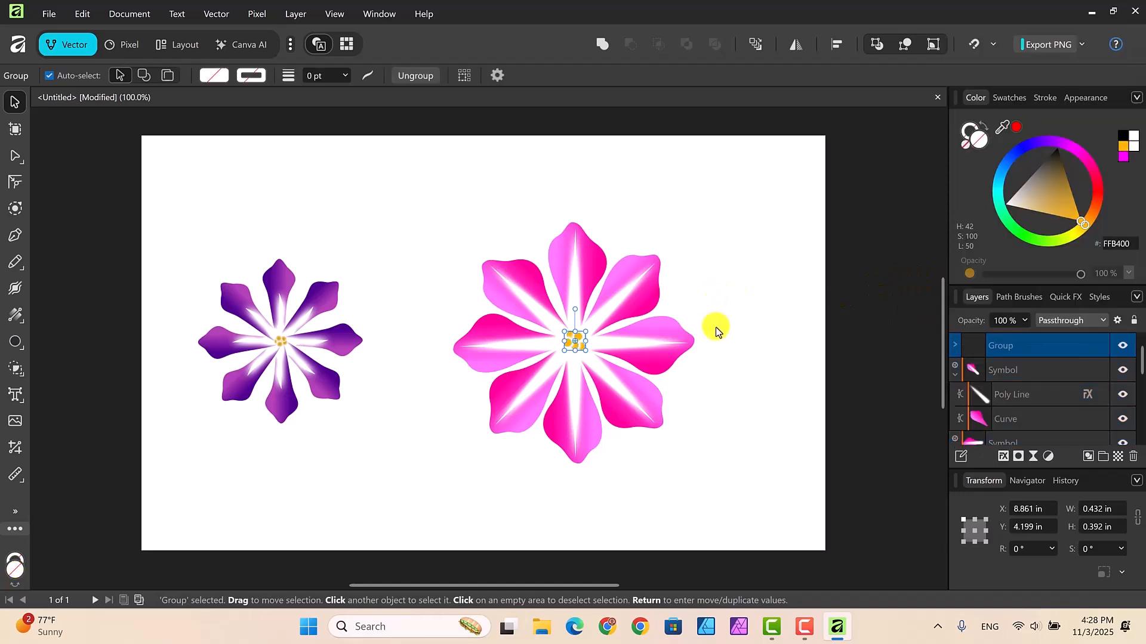
{"action": "left_click", "coordinate": [715, 327]}
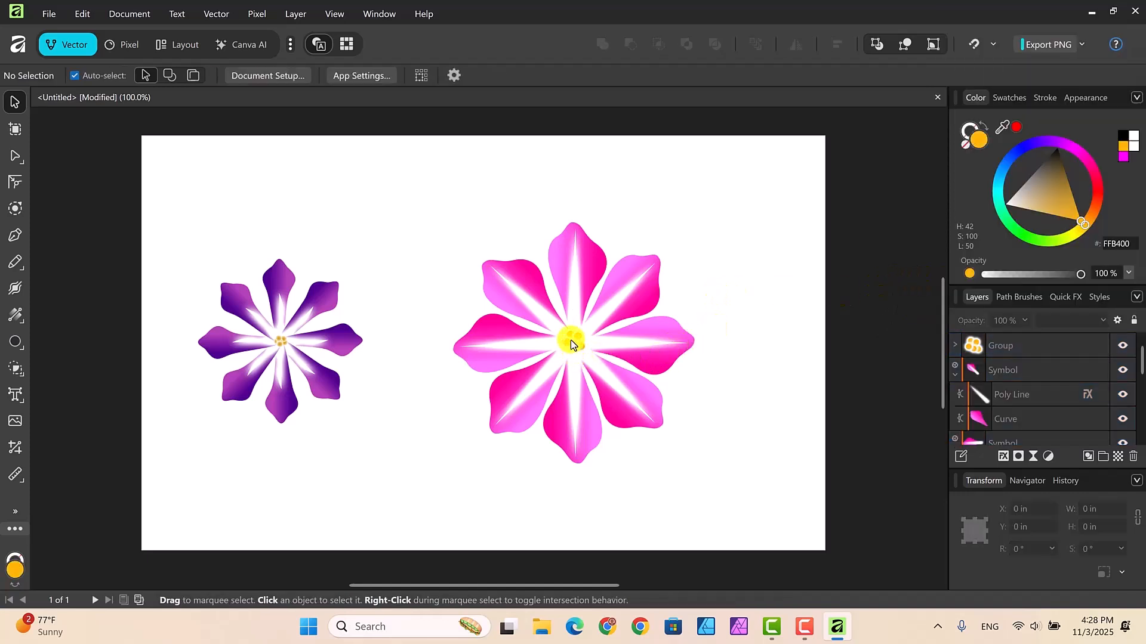